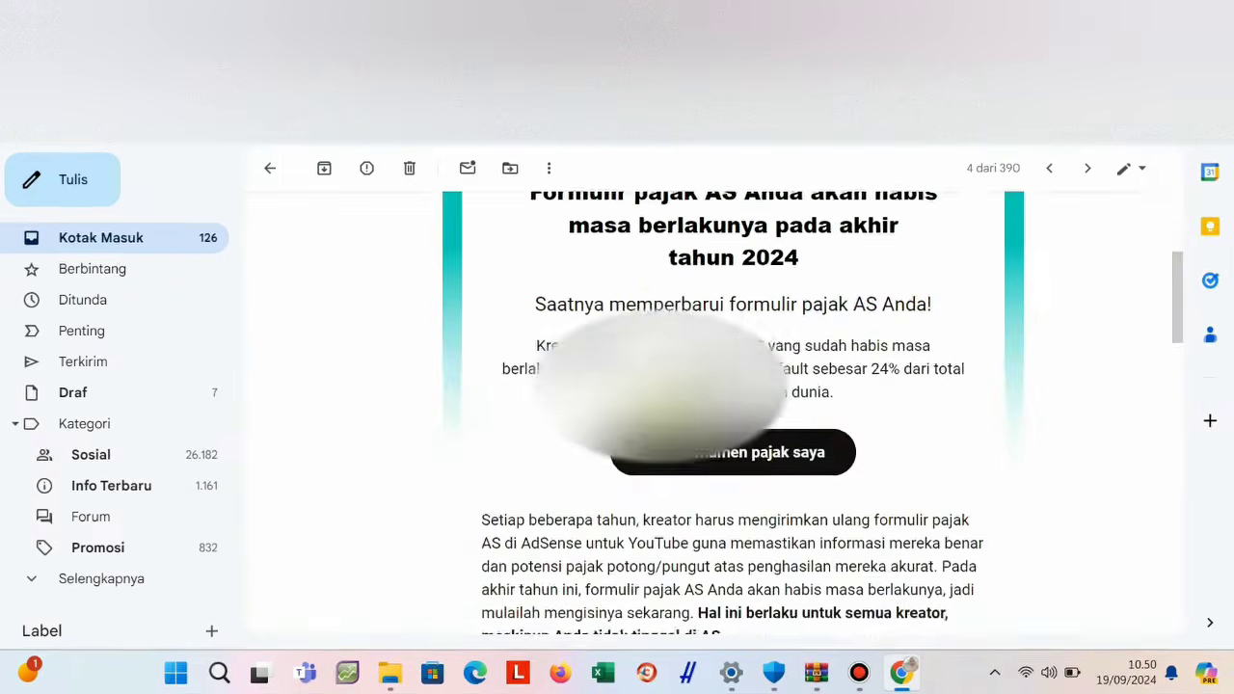
# Scroll through the tax-form email in Gmail to read its numbered steps for submitting a new form.
pyautogui.scroll(3, 828, 405)
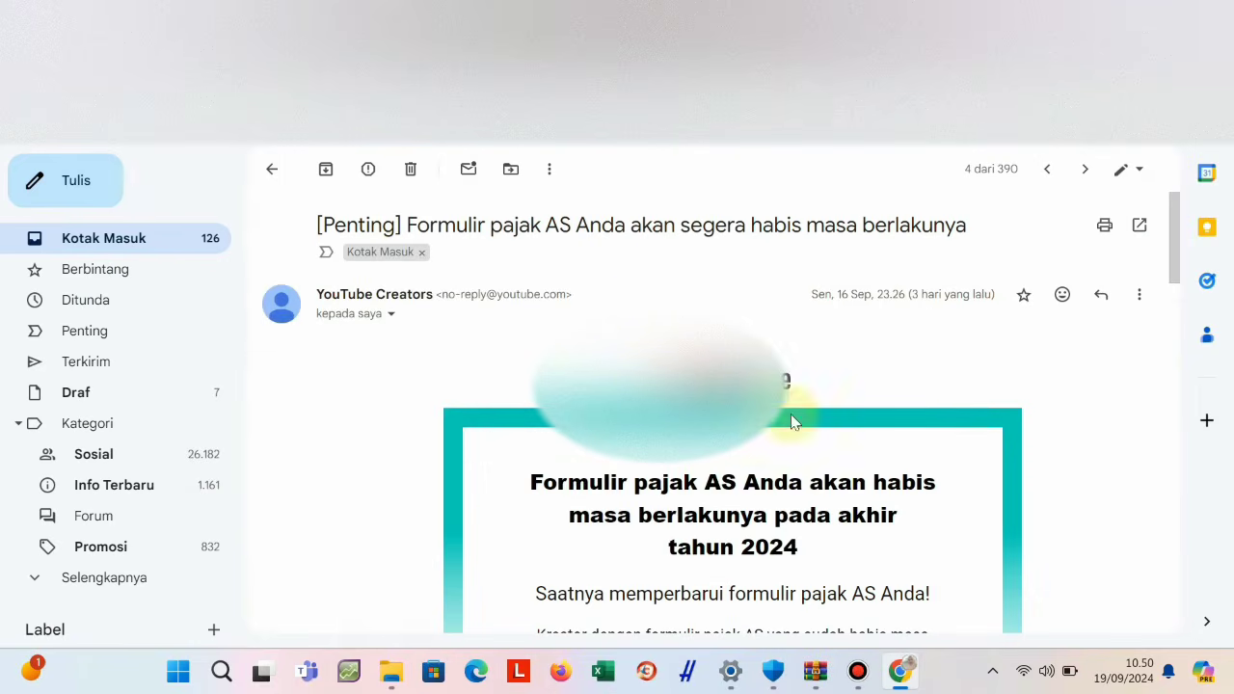
pyautogui.scroll(-2, 836, 550)
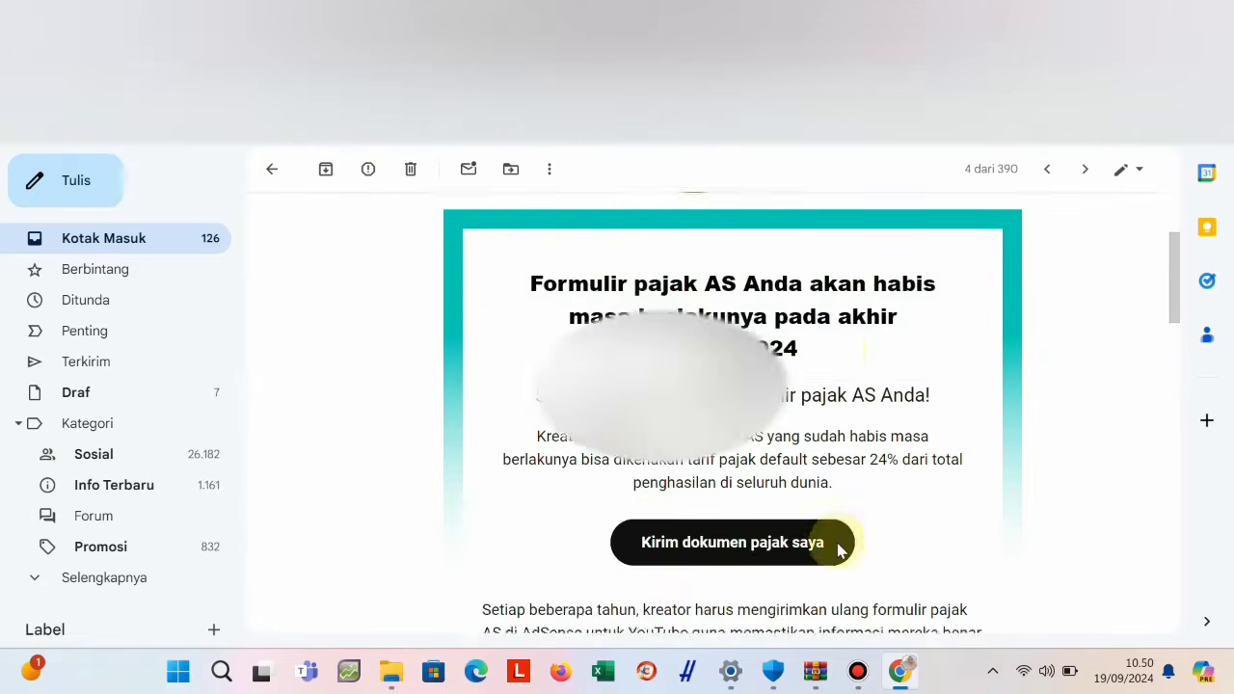
pyautogui.scroll(-2, 837, 549)
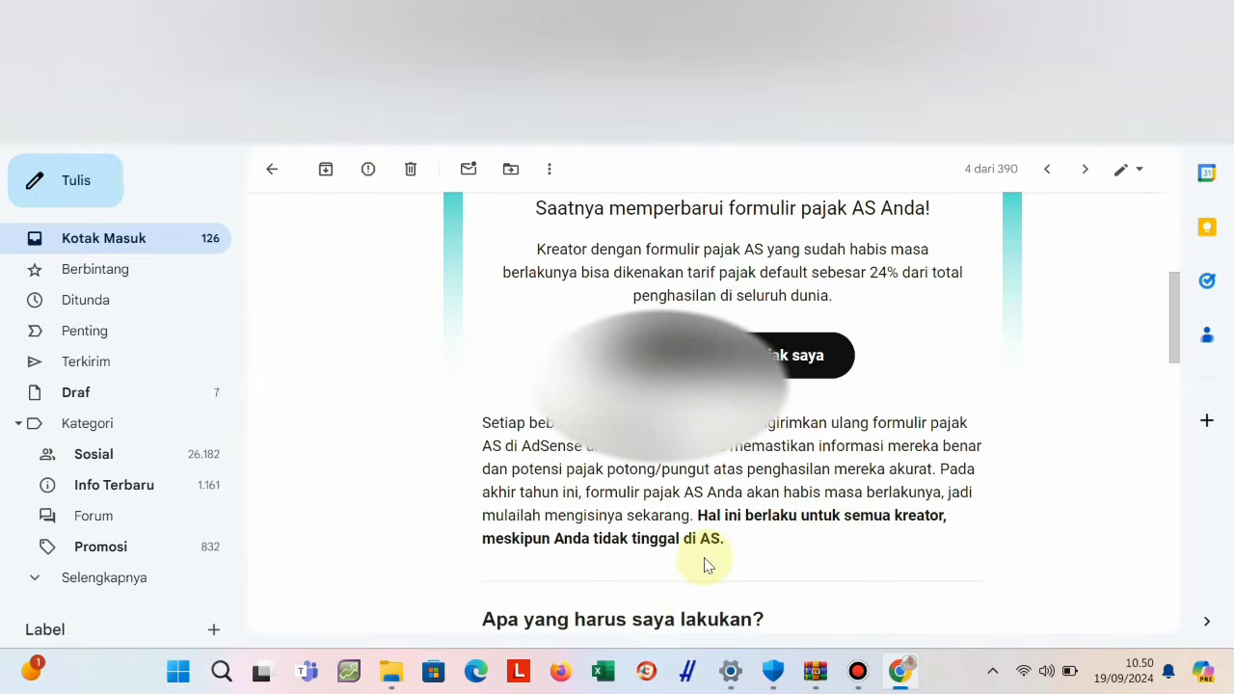
pyautogui.scroll(-2, 704, 565)
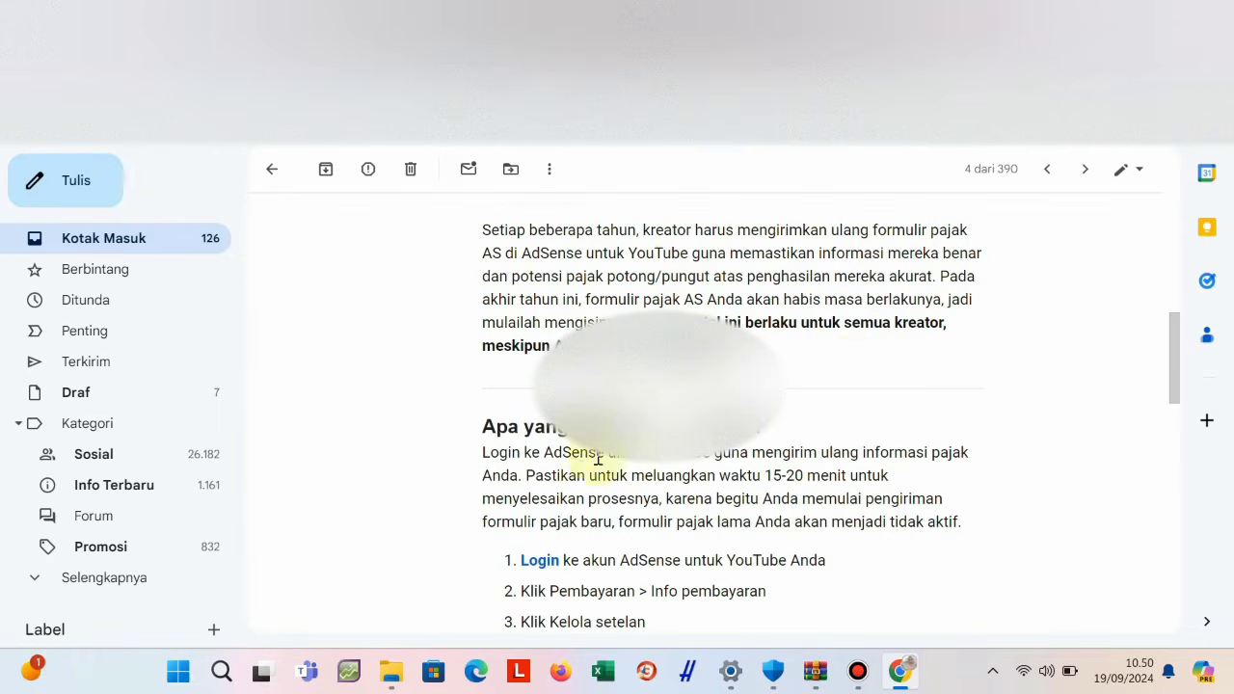
pyautogui.scroll(-1, 588, 491)
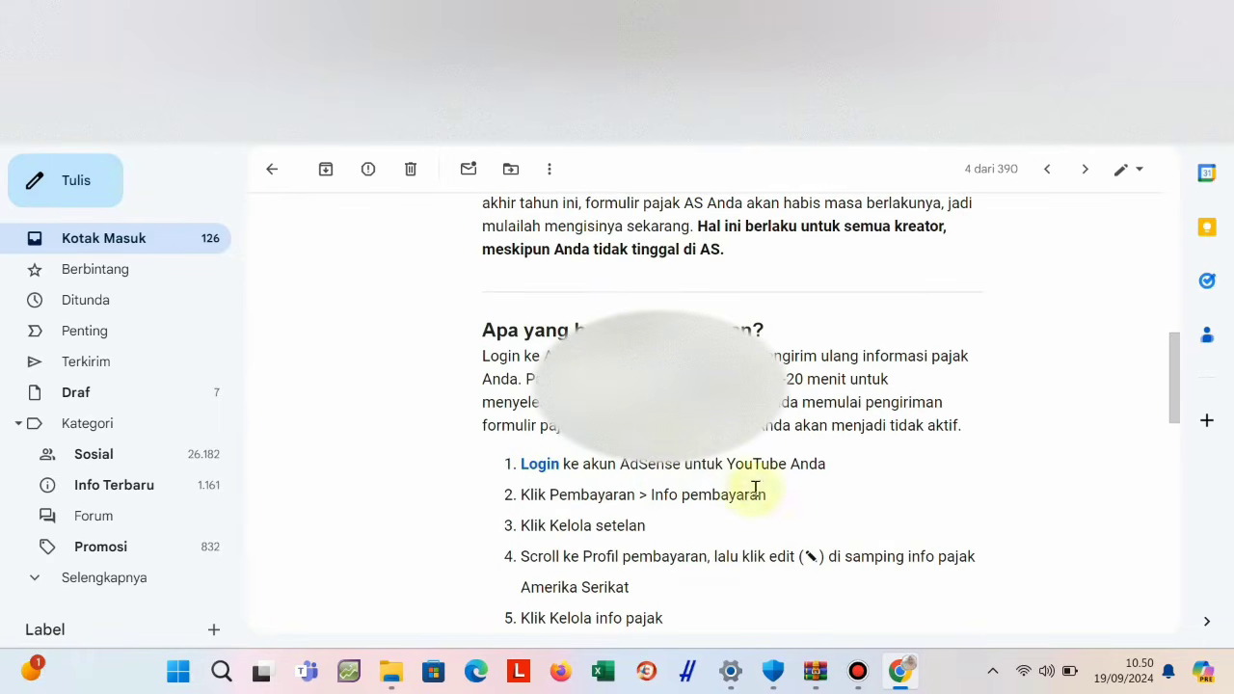
pyautogui.scroll(-2, 851, 579)
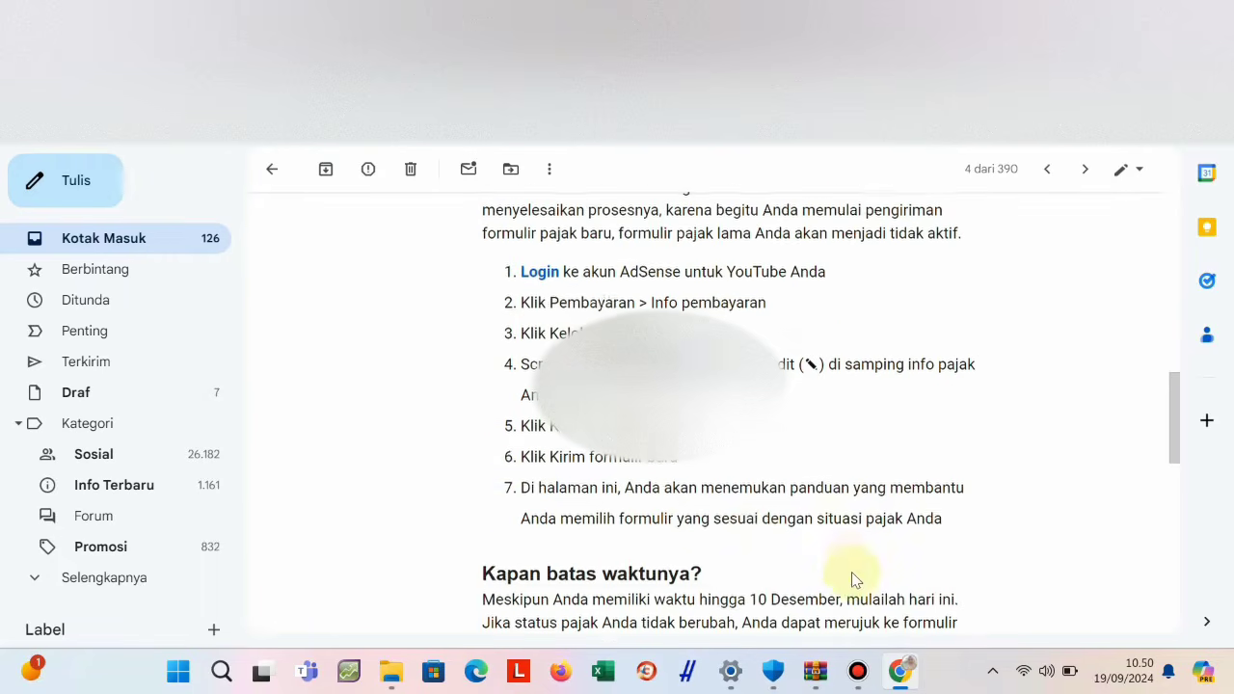
pyautogui.scroll(-1, 626, 501)
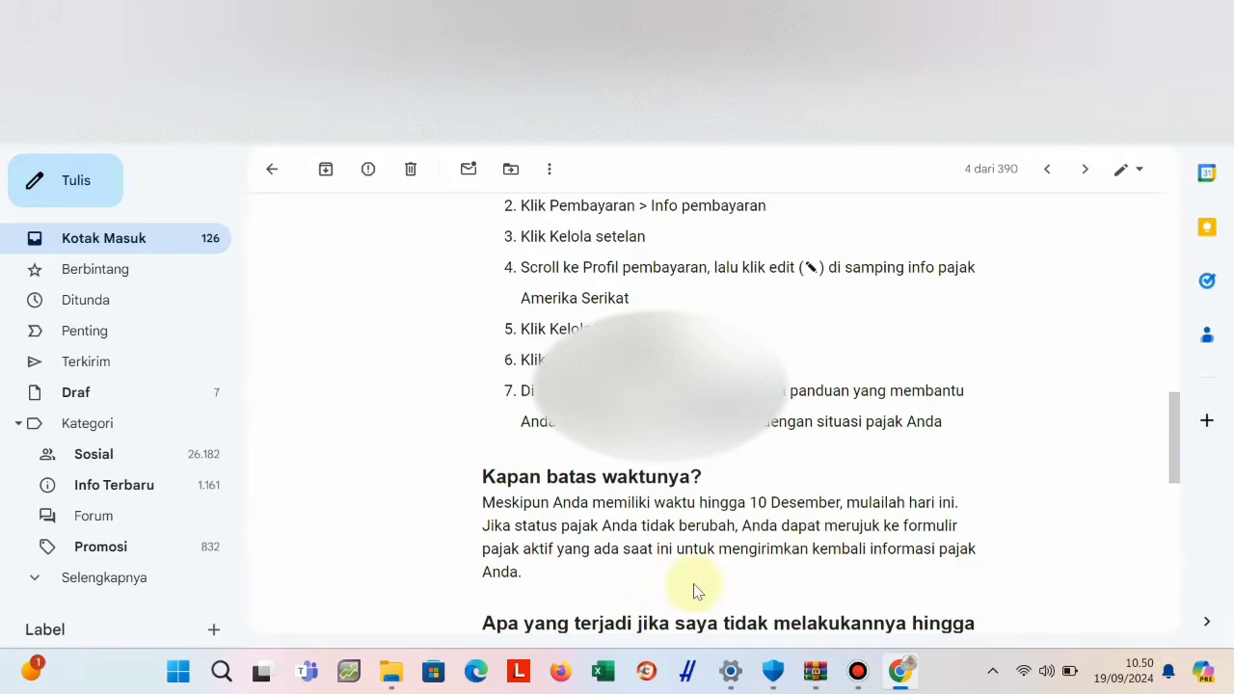
pyautogui.scroll(-2, 694, 584)
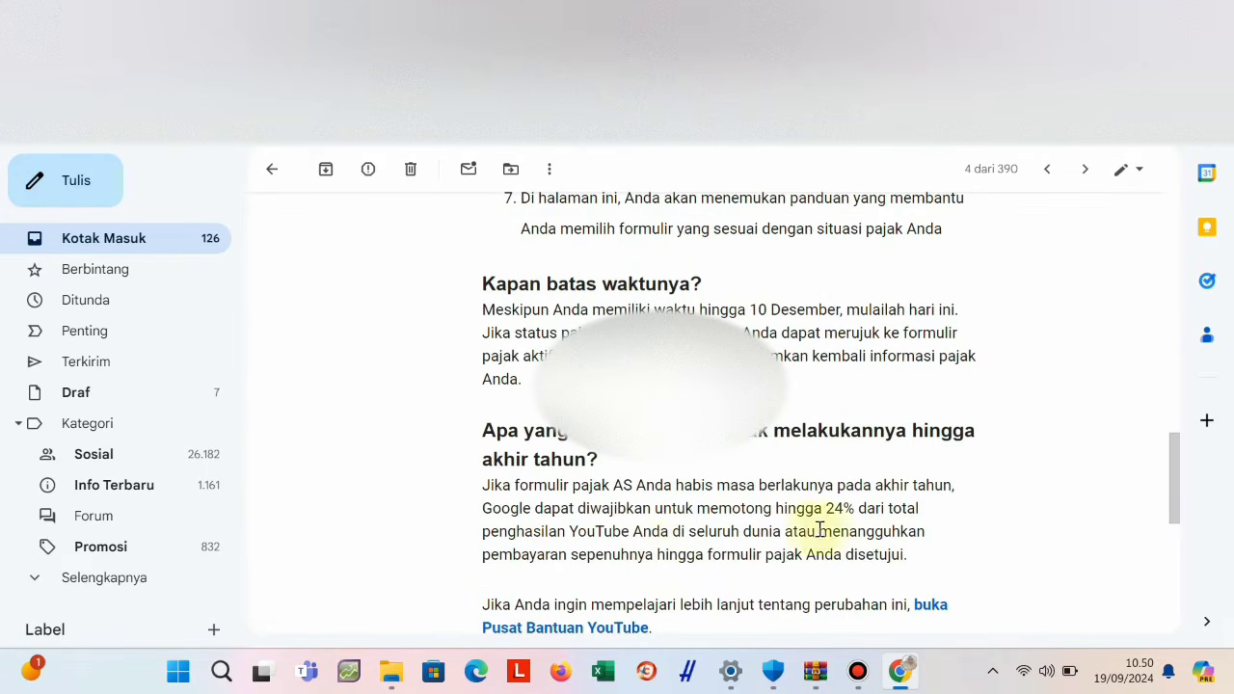
pyautogui.scroll(-2, 862, 551)
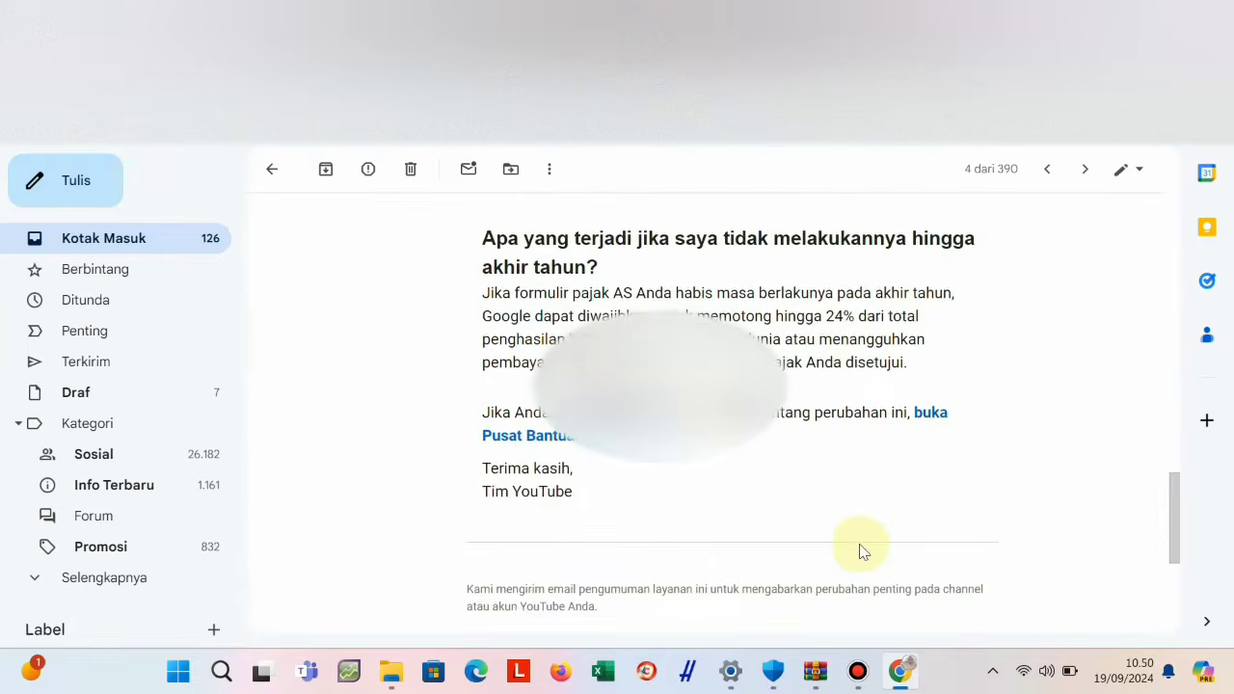
pyautogui.scroll(2, 863, 551)
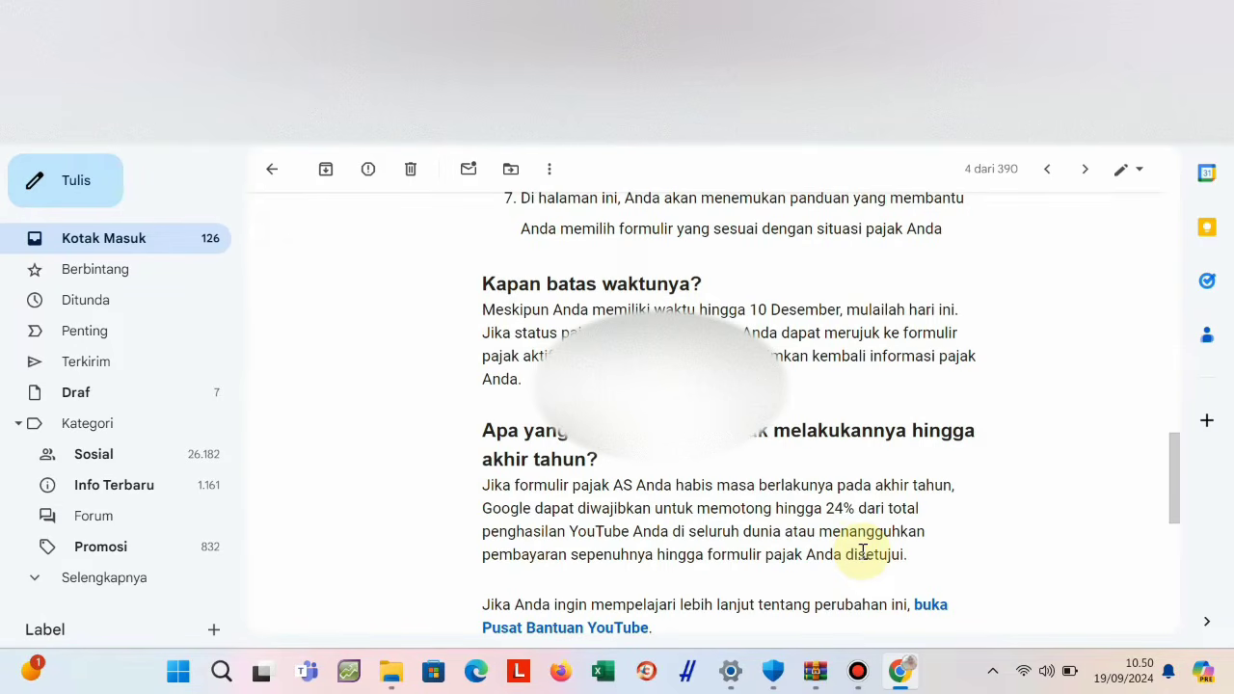
pyautogui.scroll(-3, 863, 551)
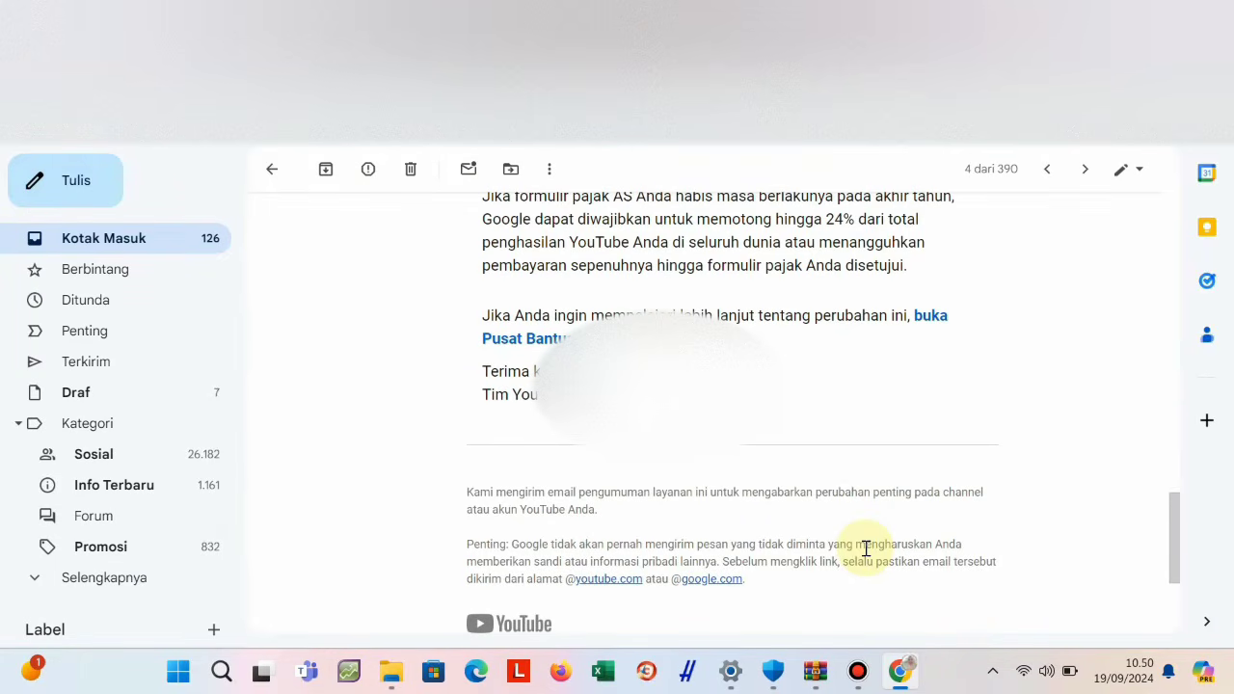
pyautogui.scroll(15, 865, 548)
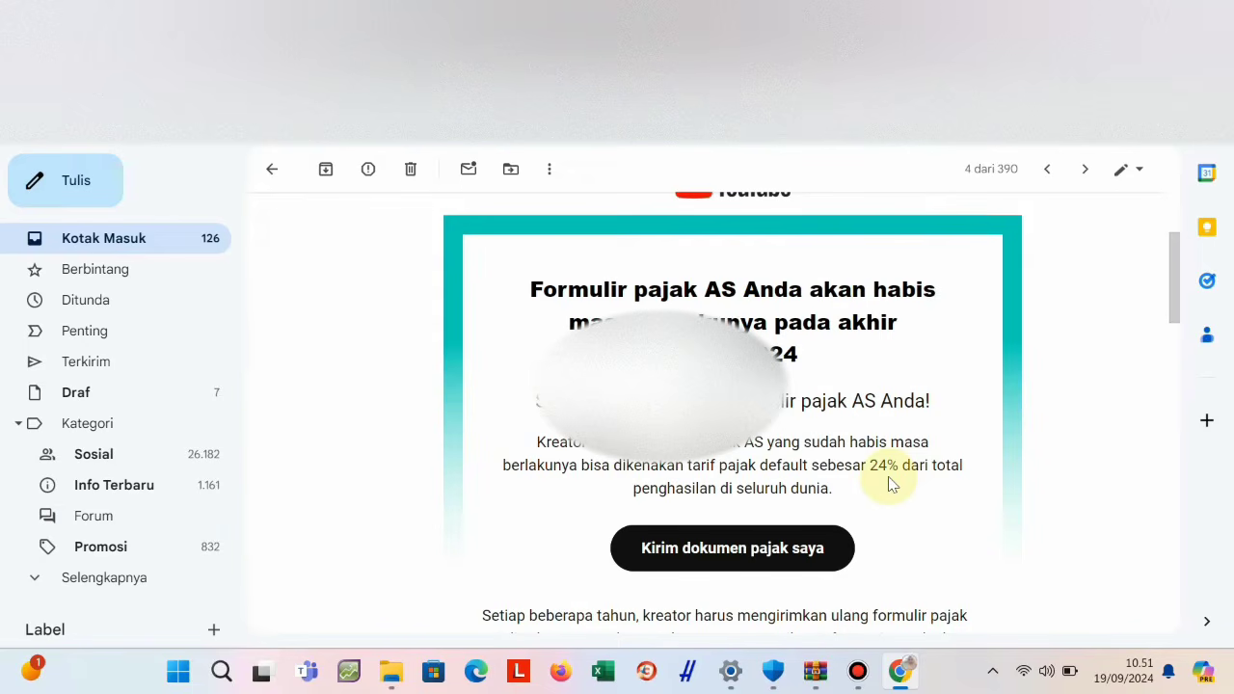
pyautogui.scroll(-4, 892, 485)
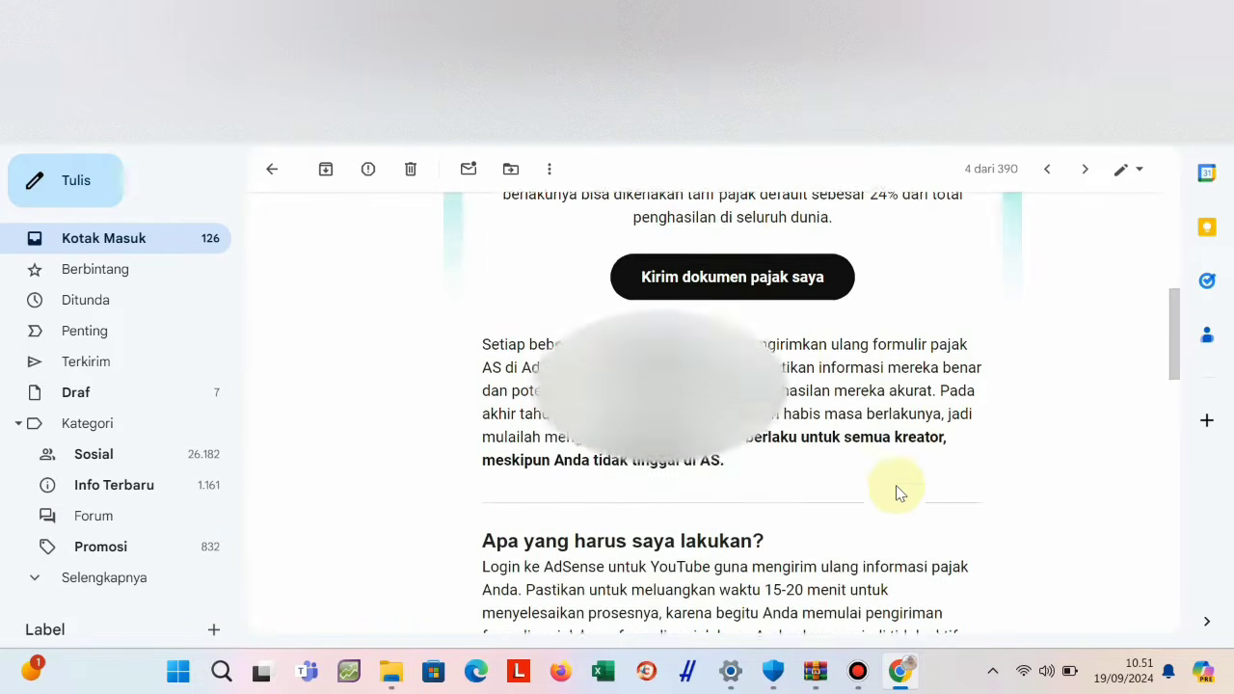
pyautogui.scroll(-6, 896, 487)
pyautogui.scroll(7, 895, 487)
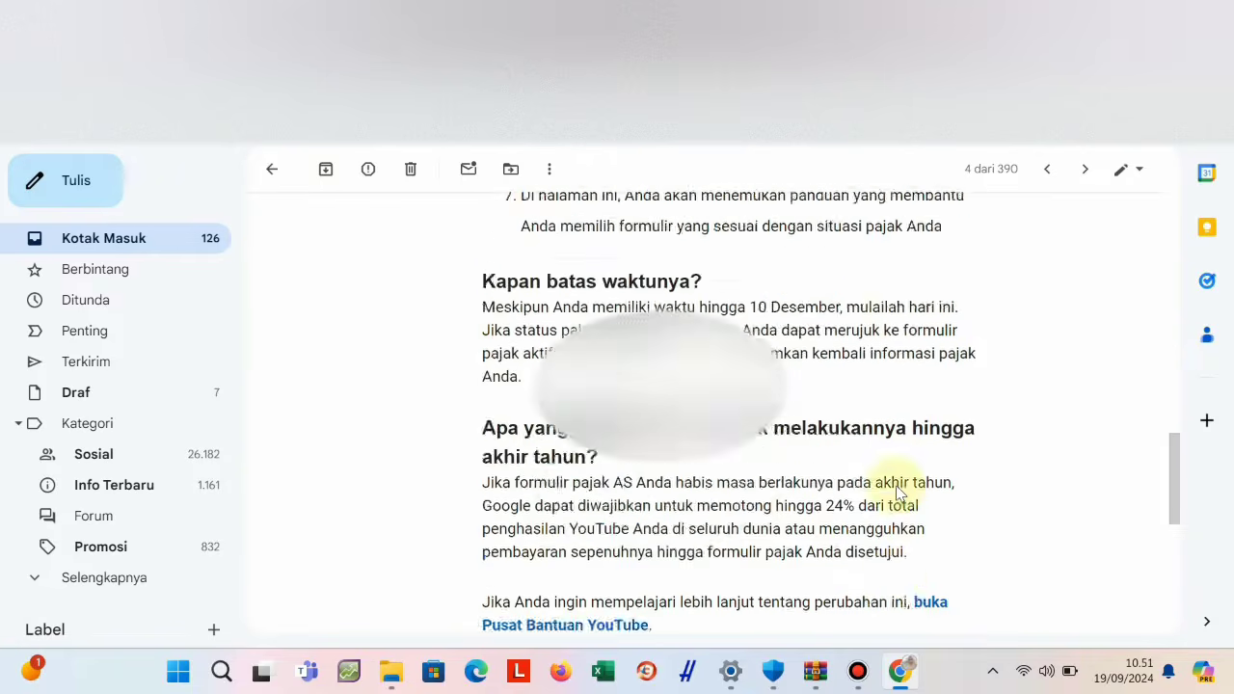
pyautogui.scroll(2, 895, 485)
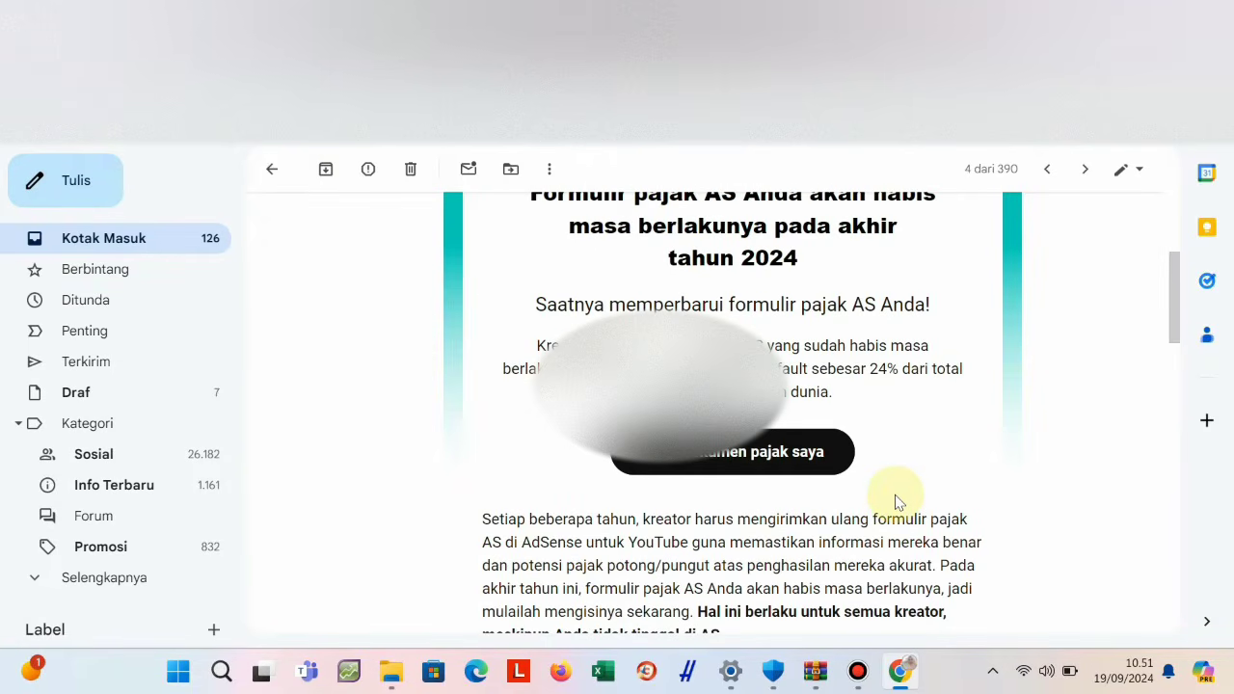
pyautogui.scroll(-4, 895, 502)
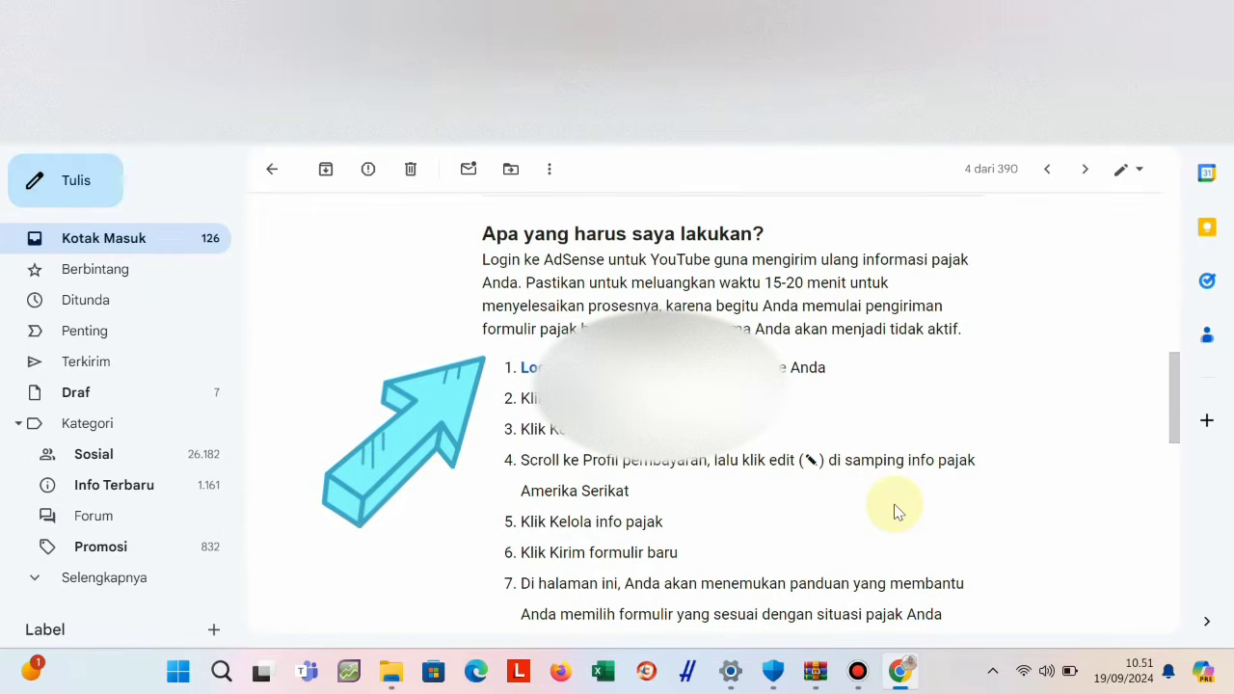
pyautogui.scroll(-1, 679, 543)
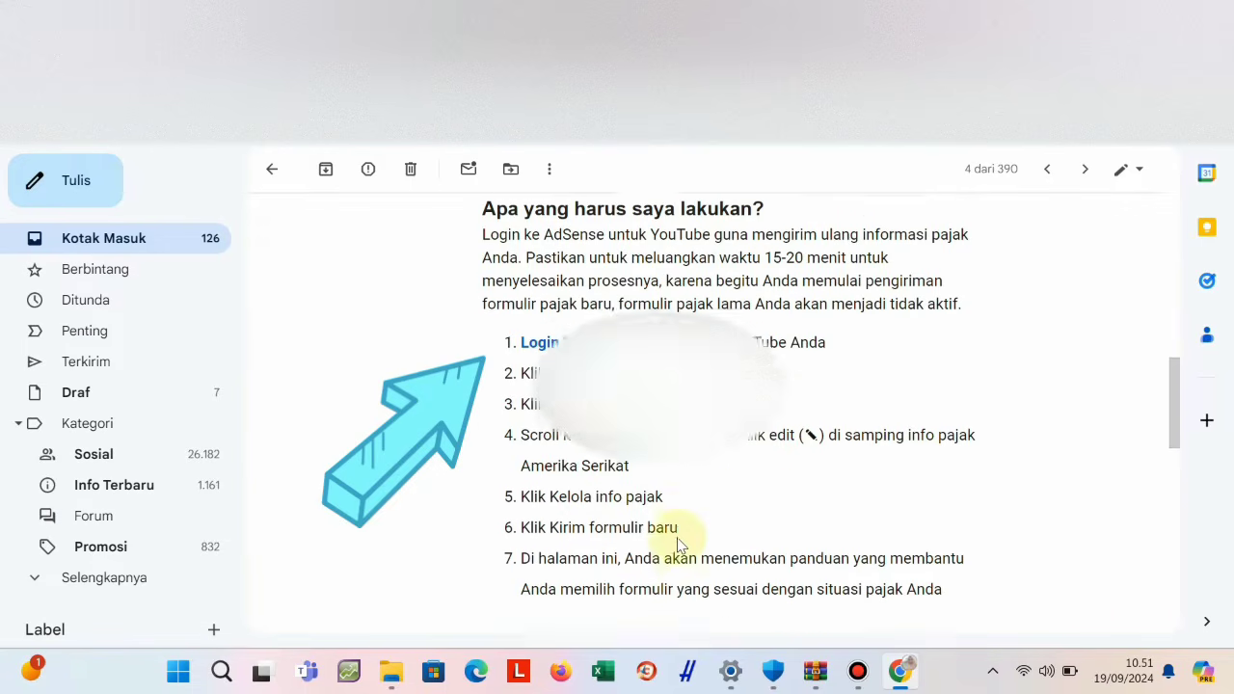
pyautogui.scroll(-1, 678, 543)
pyautogui.scroll(-1, 677, 545)
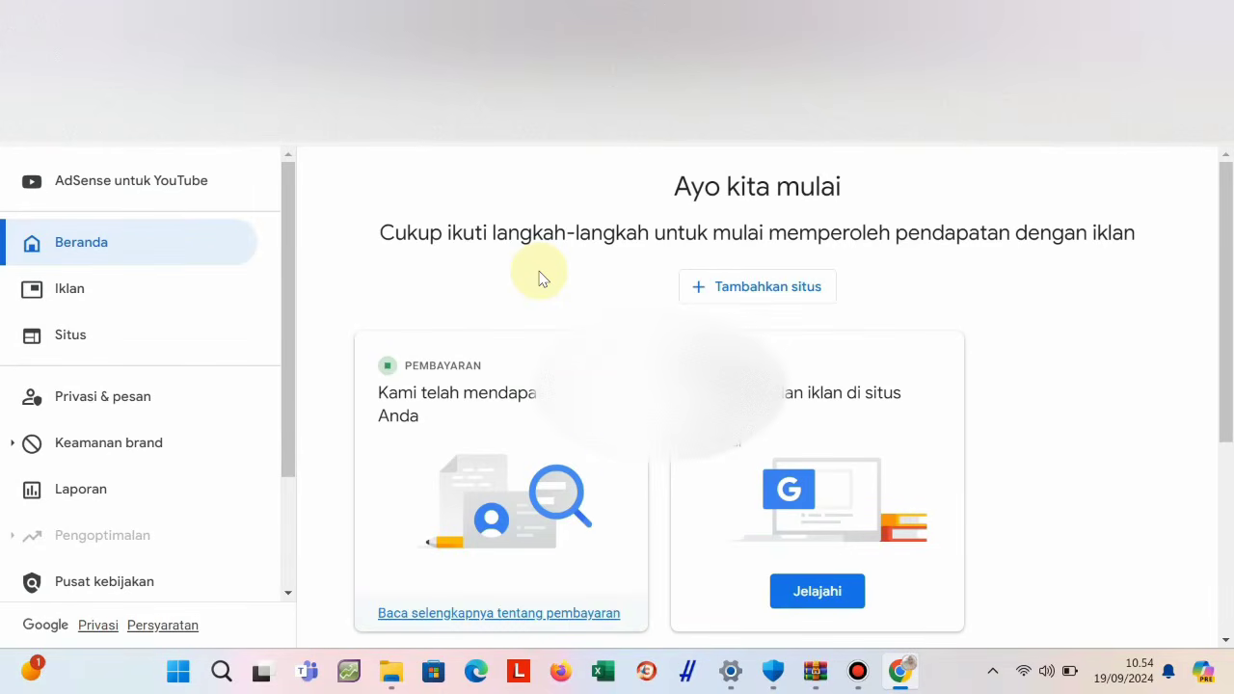
# Recheck the email's steps, then go to Pembayaran > Info pembayaran in AdSense.
pyautogui.scroll(-2, 174, 376)
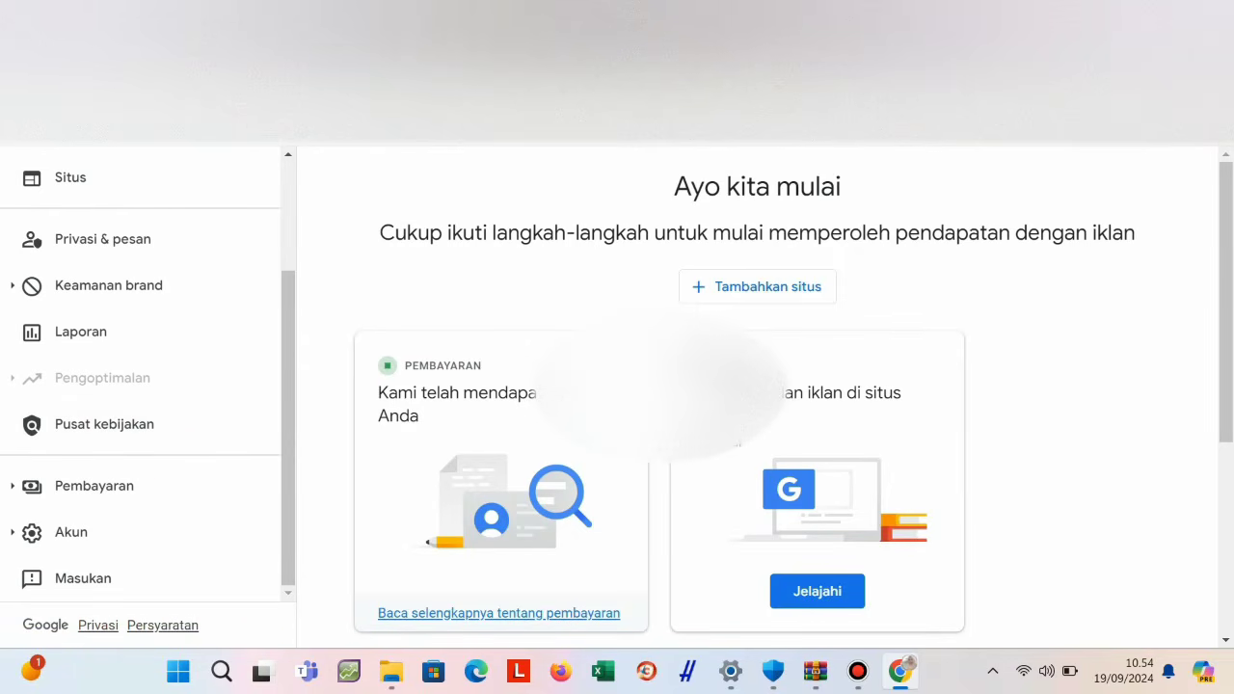
pyautogui.click(318, 130)
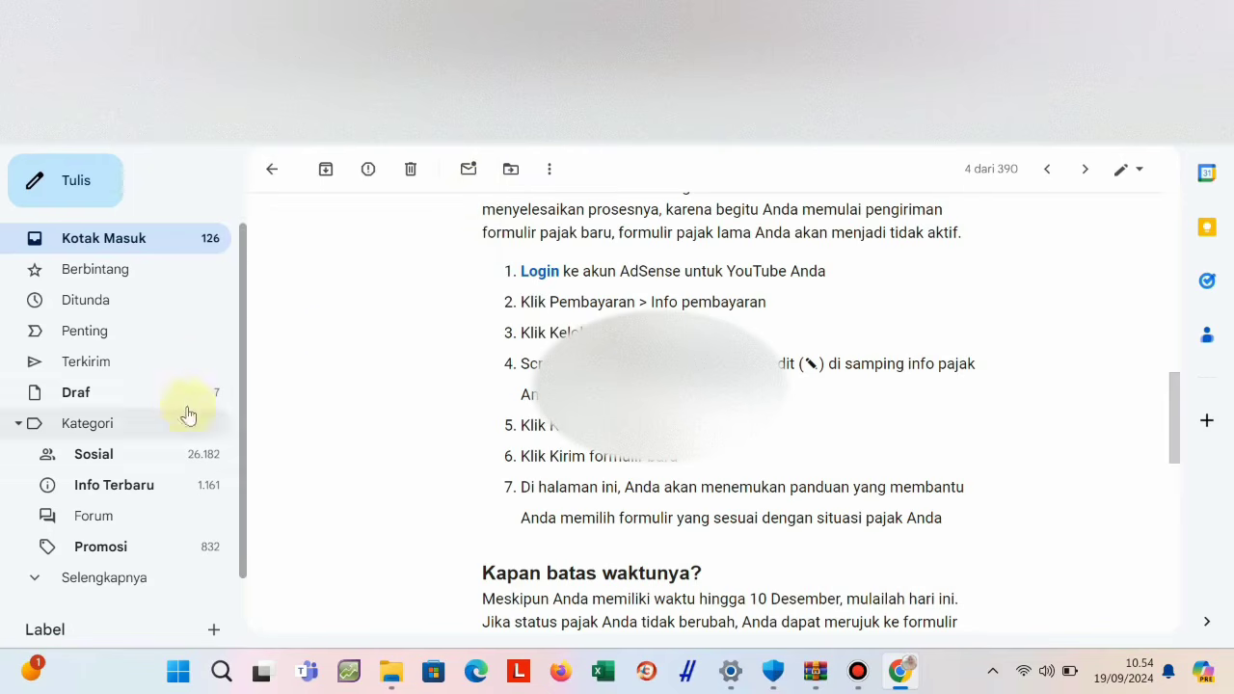
pyautogui.hotkey('ctrl', 'Tab')
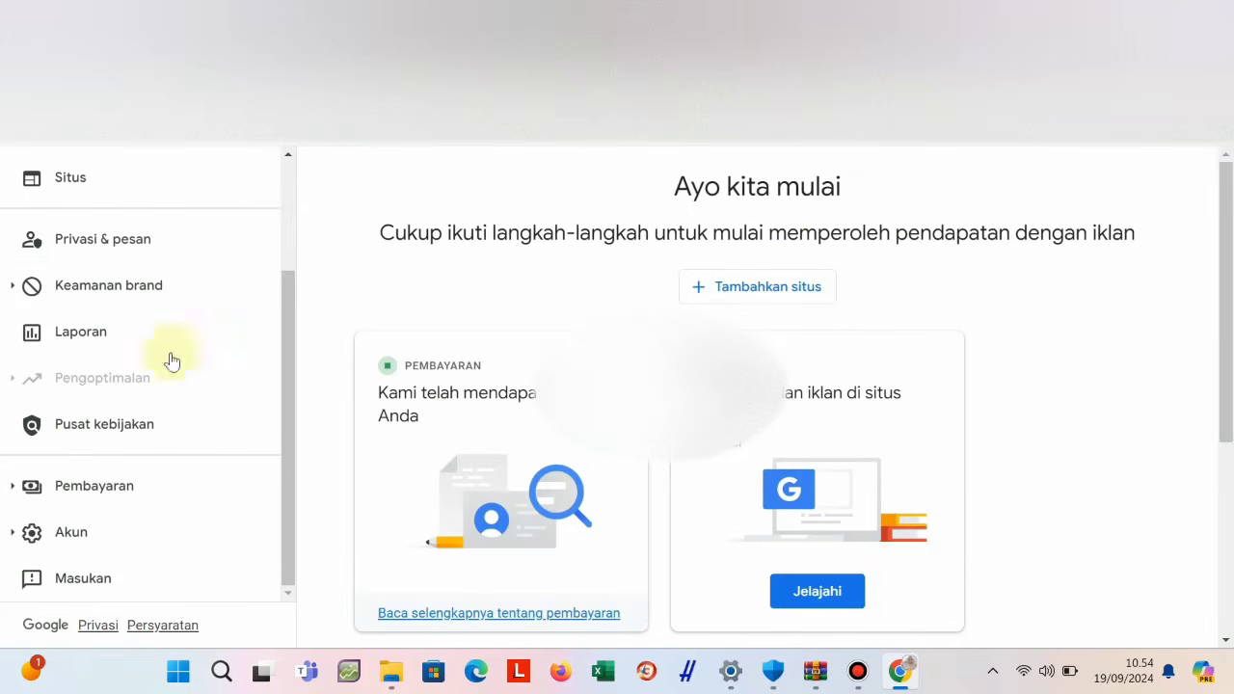
pyautogui.click(90, 488)
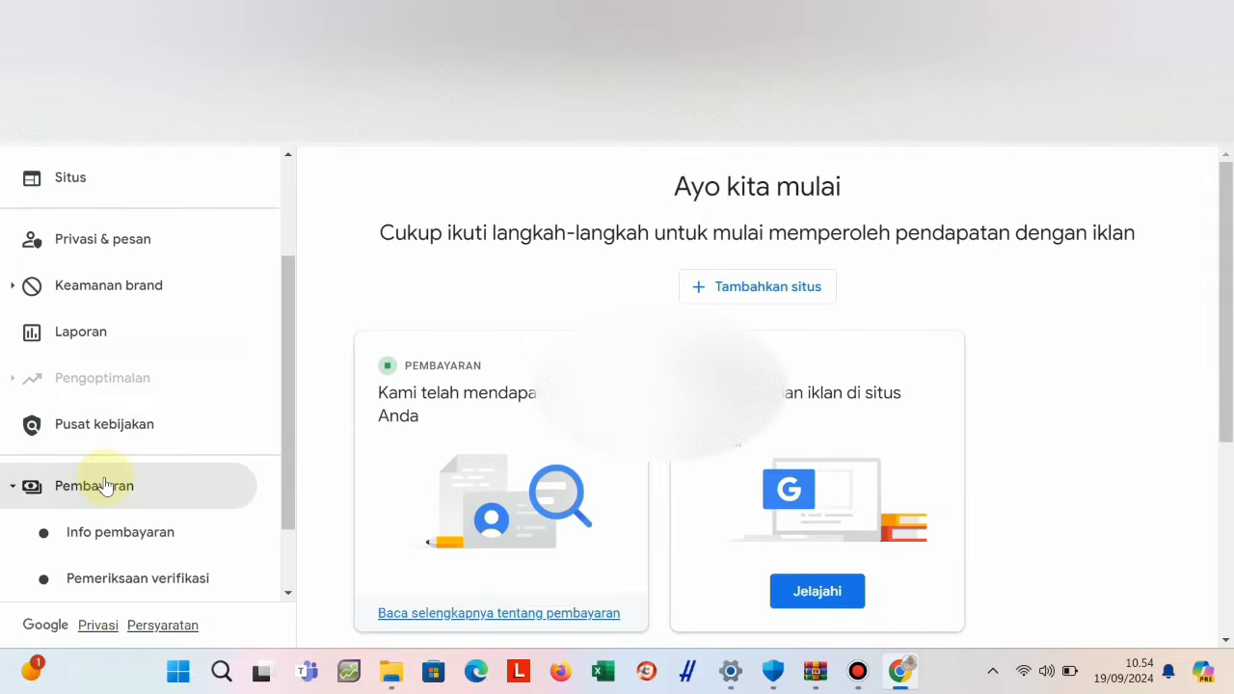
pyautogui.click(120, 537)
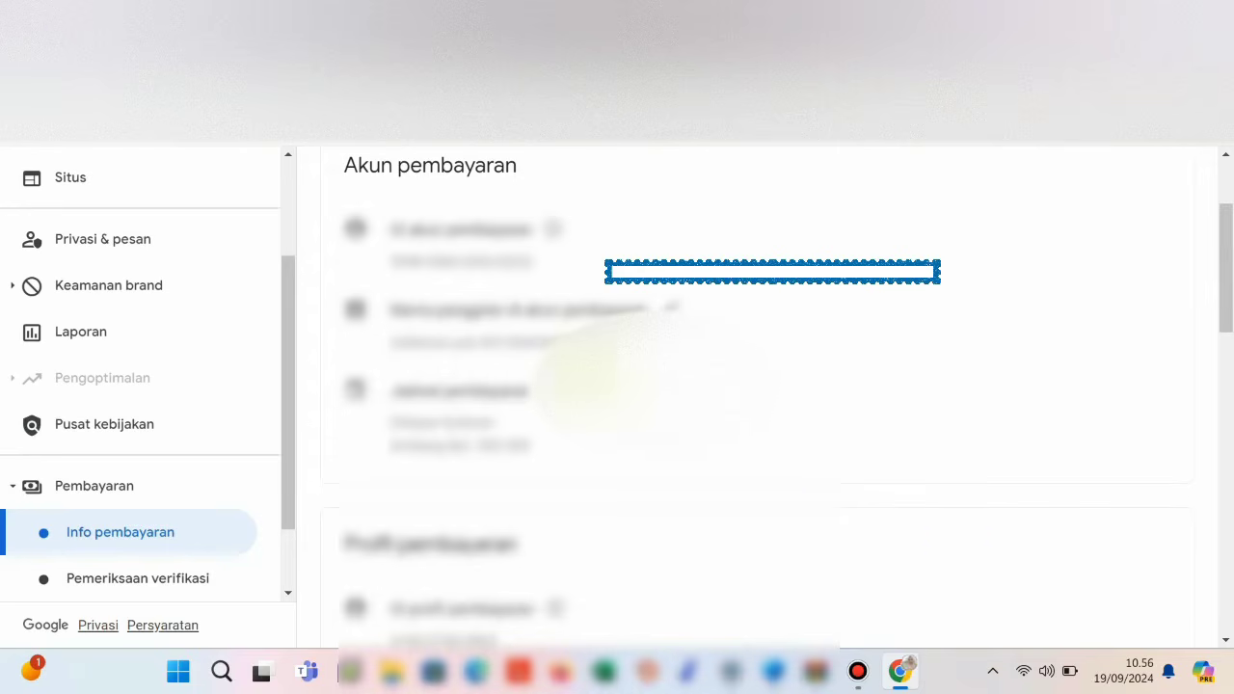
# Expand Info pajak Amerika Serikat for editing and go to Kelola info pajak.
pyautogui.scroll(2, 636, 327)
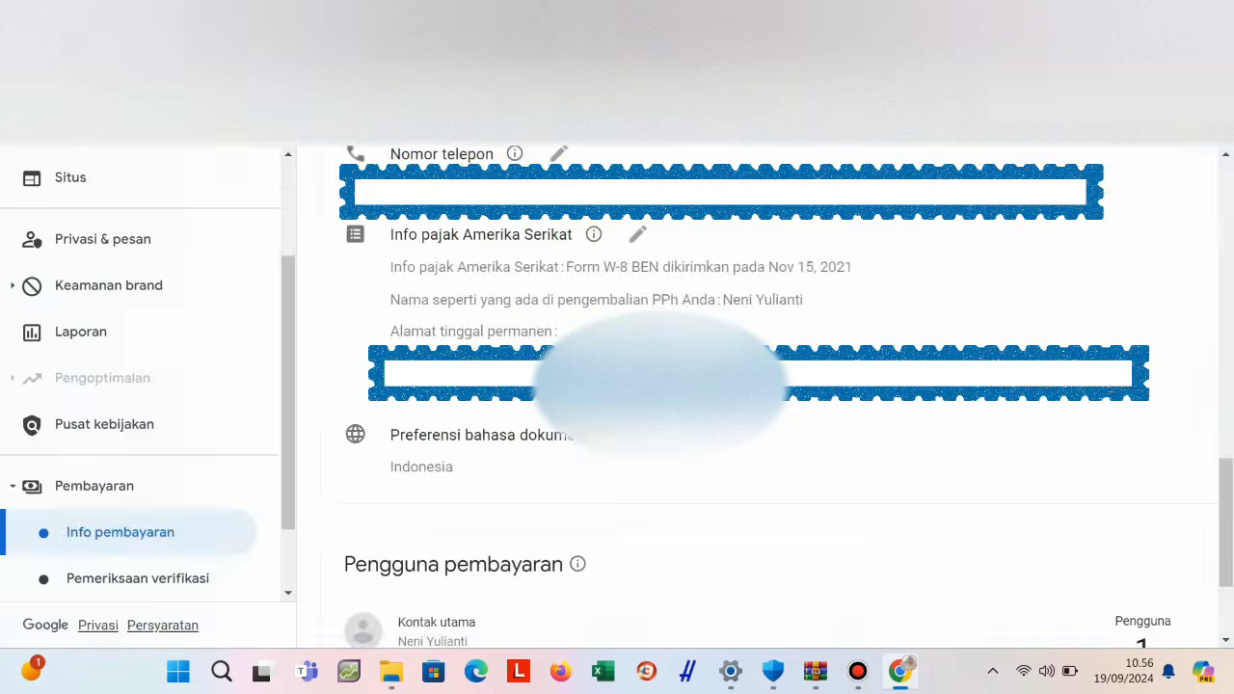
pyautogui.click(638, 235)
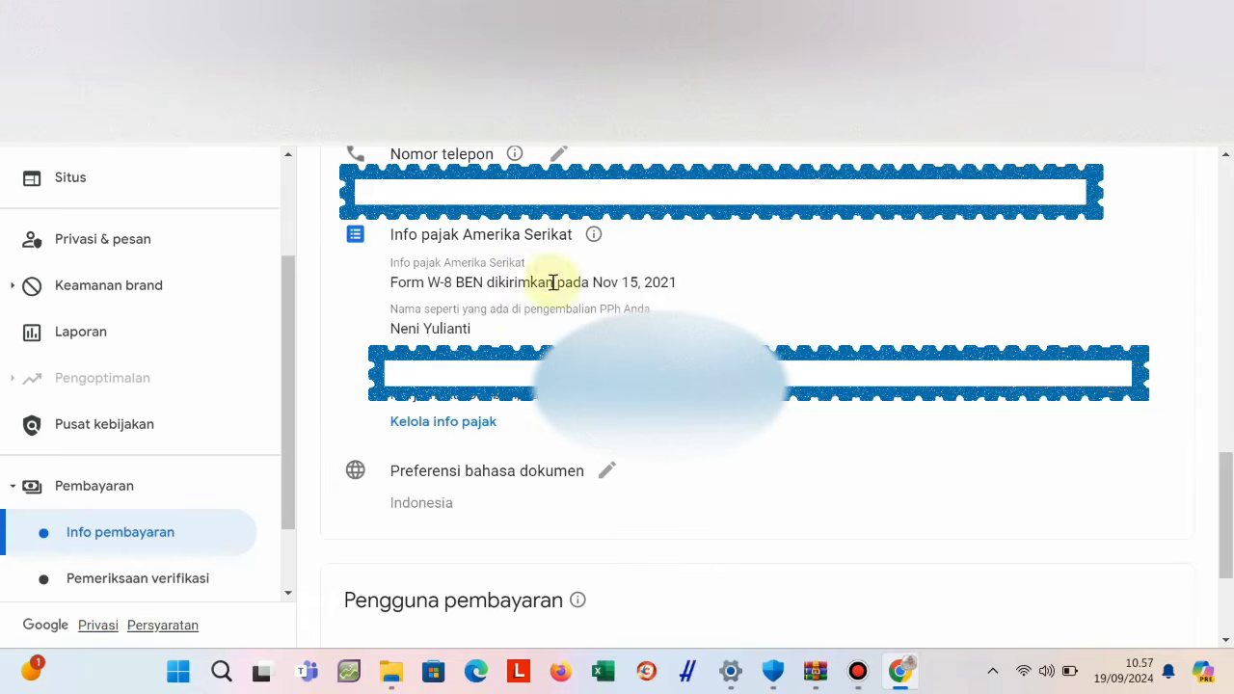
pyautogui.click(471, 424)
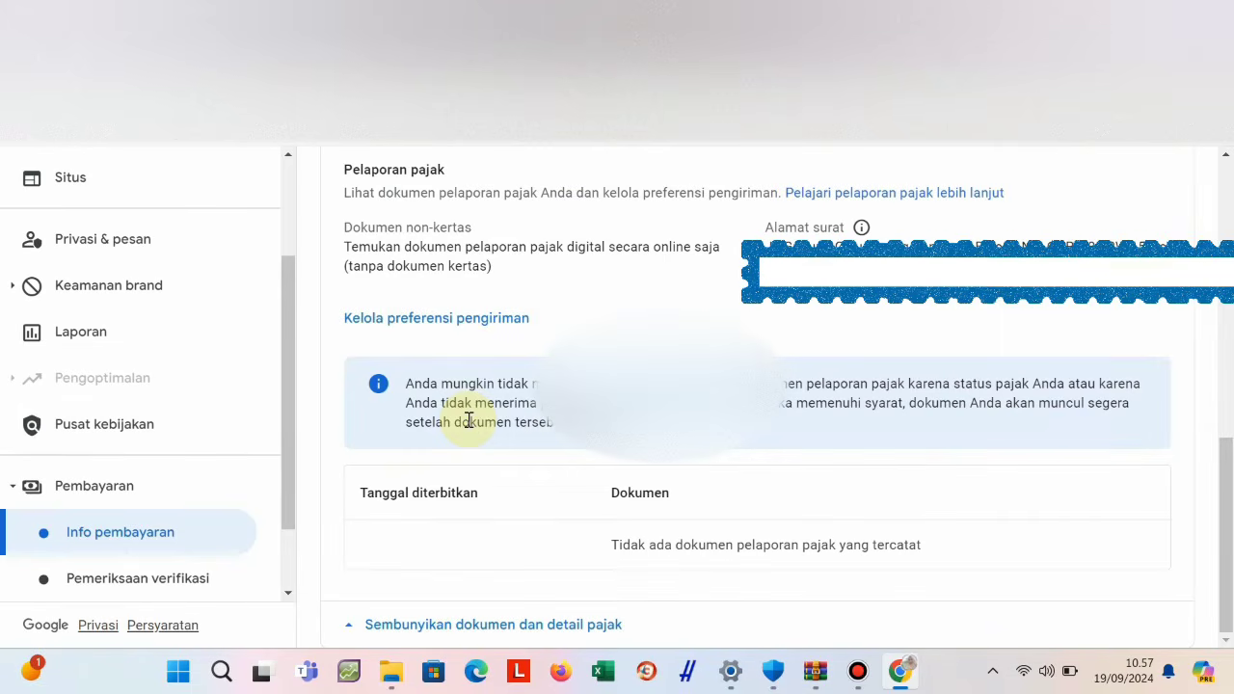
# Review the Kelola info pajak page and choose 'Kirim formulir baru' beside Formulir W-8BEN.
pyautogui.scroll(4, 559, 433)
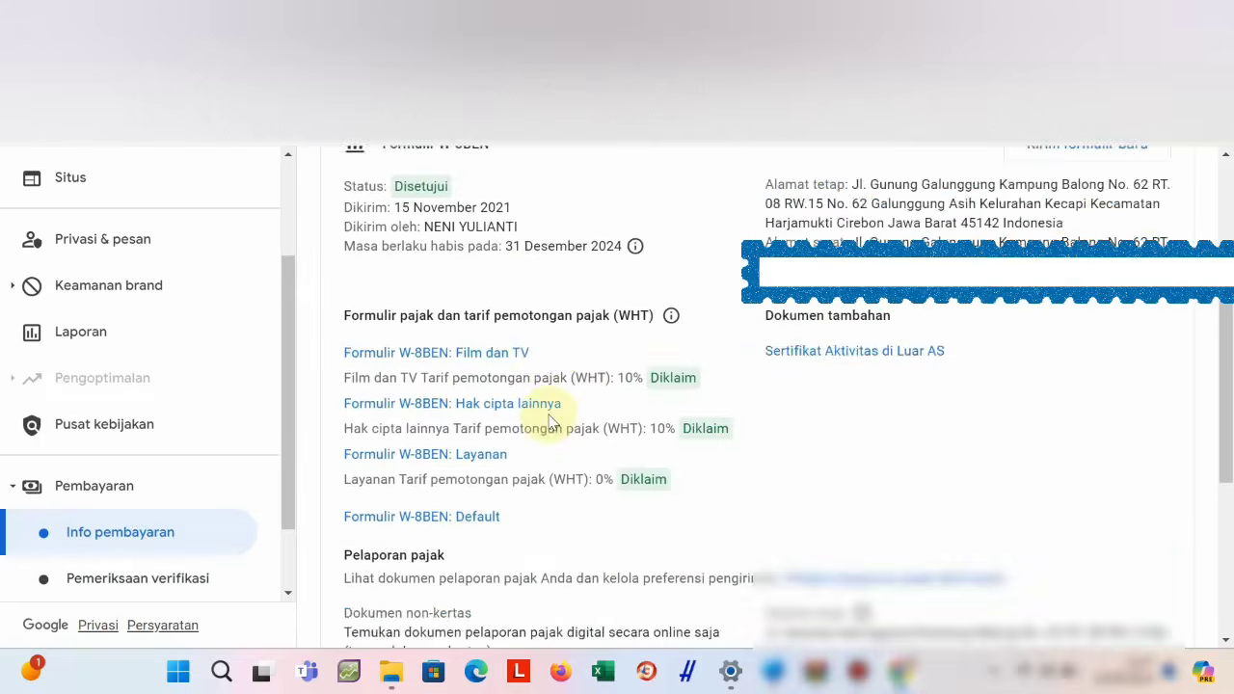
pyautogui.scroll(4, 550, 421)
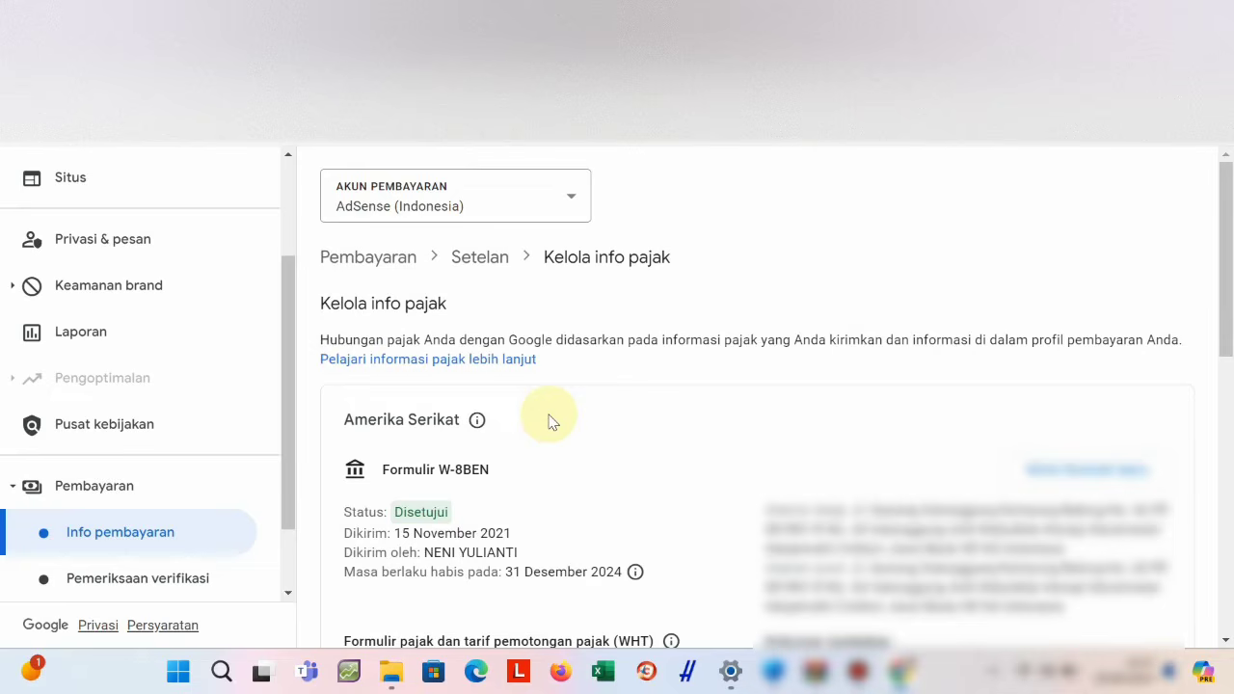
pyautogui.scroll(-1, 549, 421)
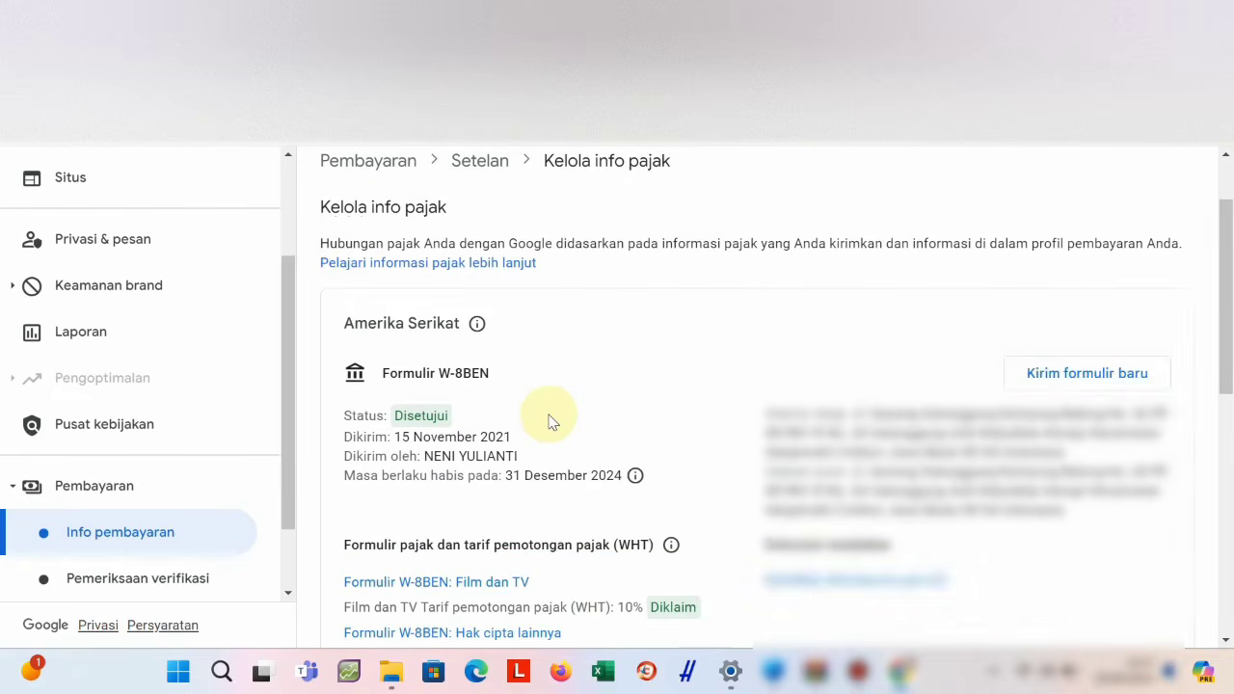
pyautogui.scroll(-2, 549, 421)
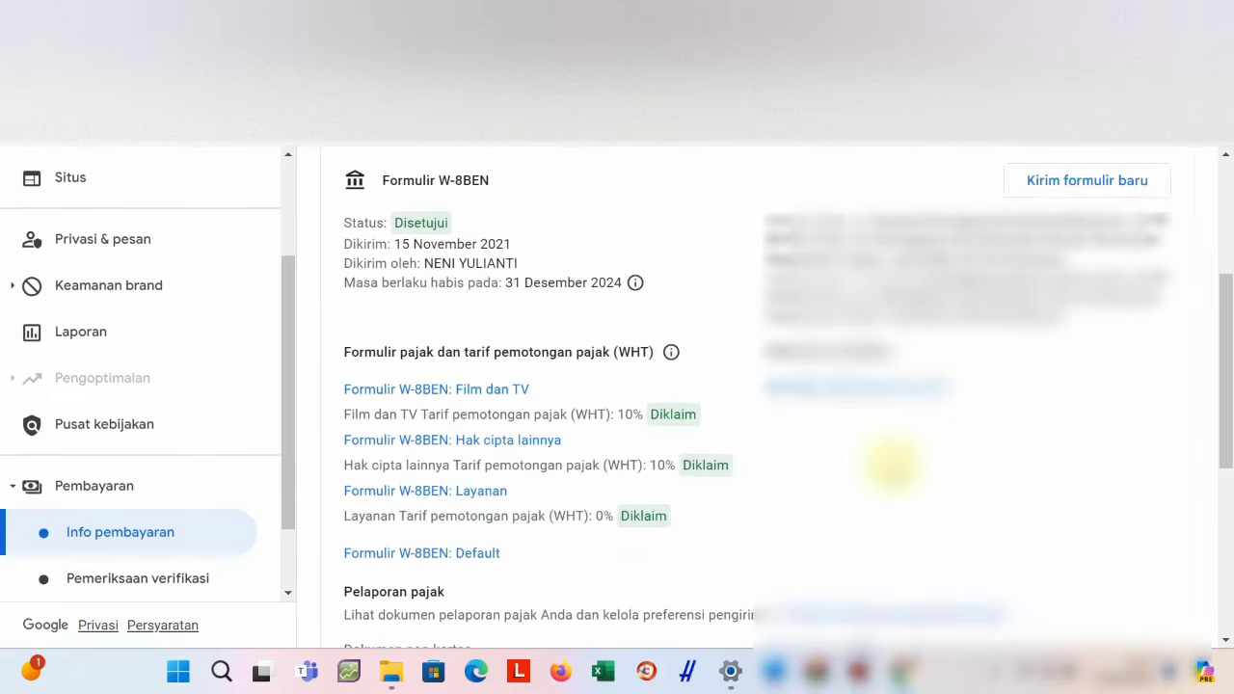
pyautogui.scroll(-2, 550, 422)
pyautogui.scroll(-2, 888, 461)
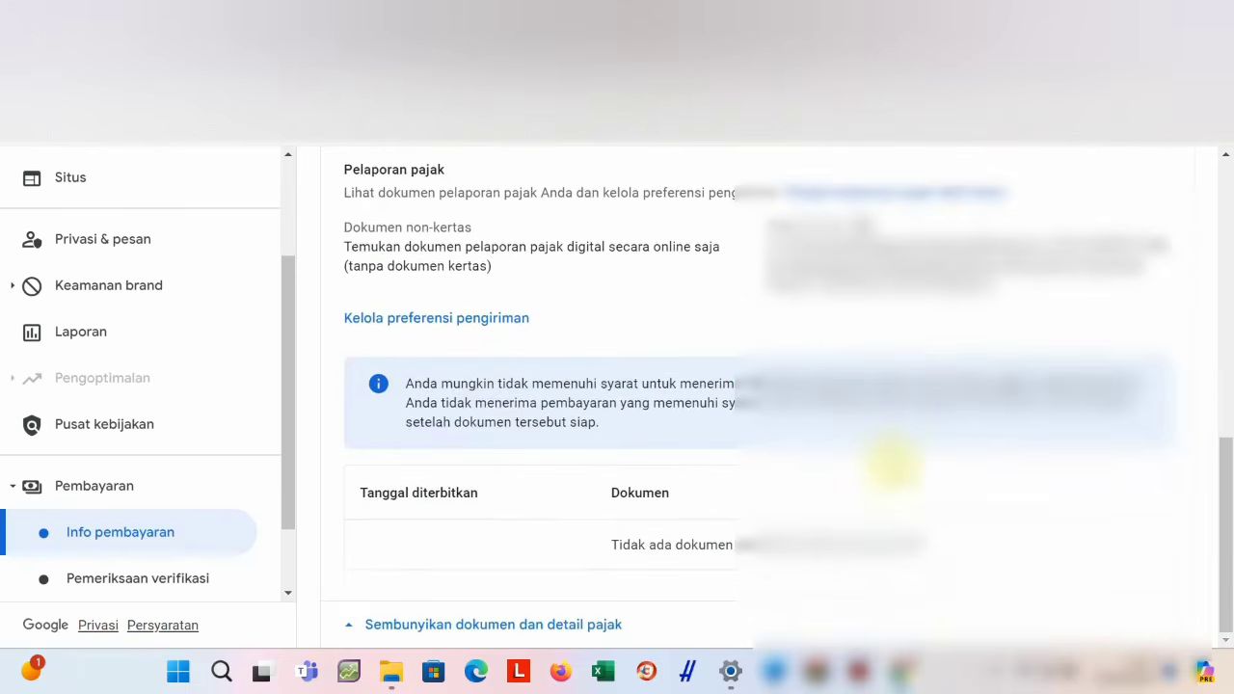
pyautogui.scroll(4, 784, 418)
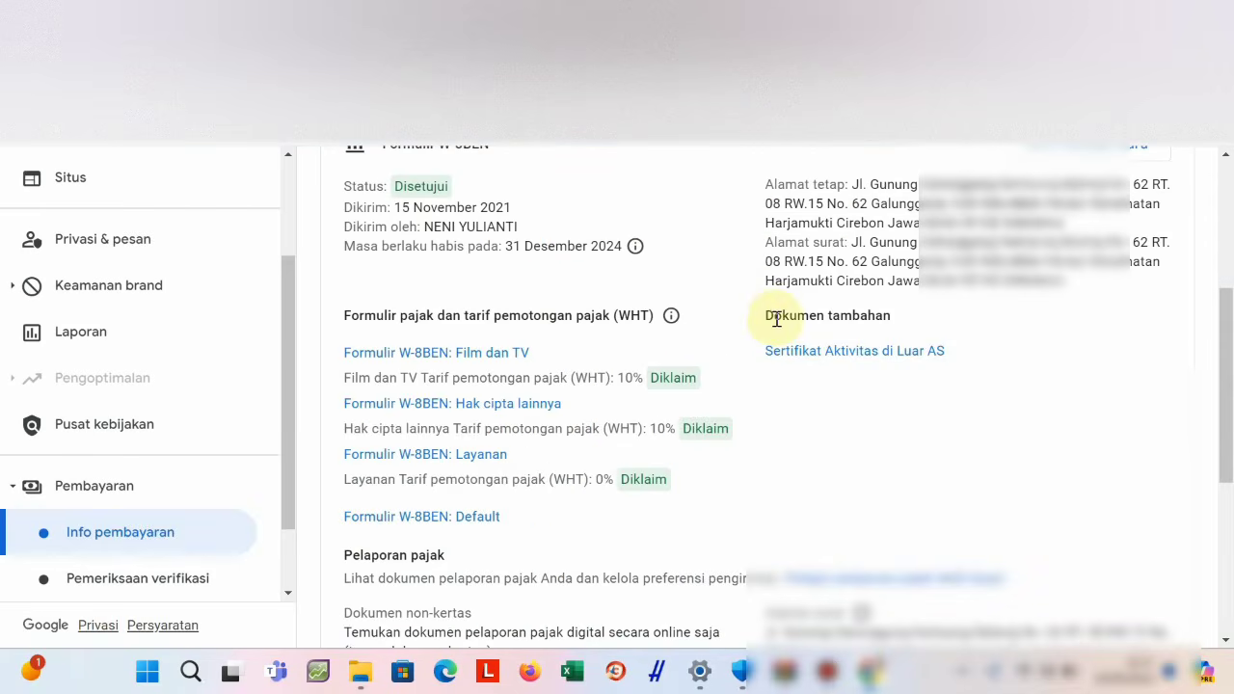
pyautogui.scroll(2, 997, 333)
pyautogui.click(1047, 335)
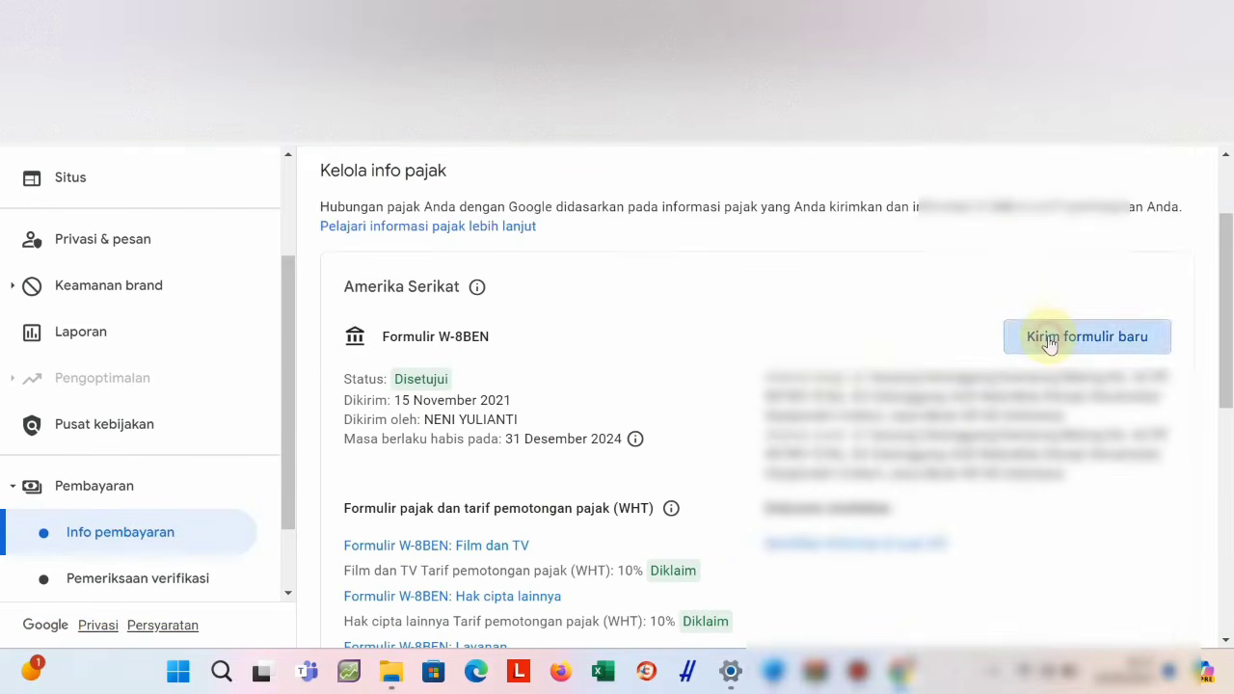
pyautogui.scroll(-2, 1023, 439)
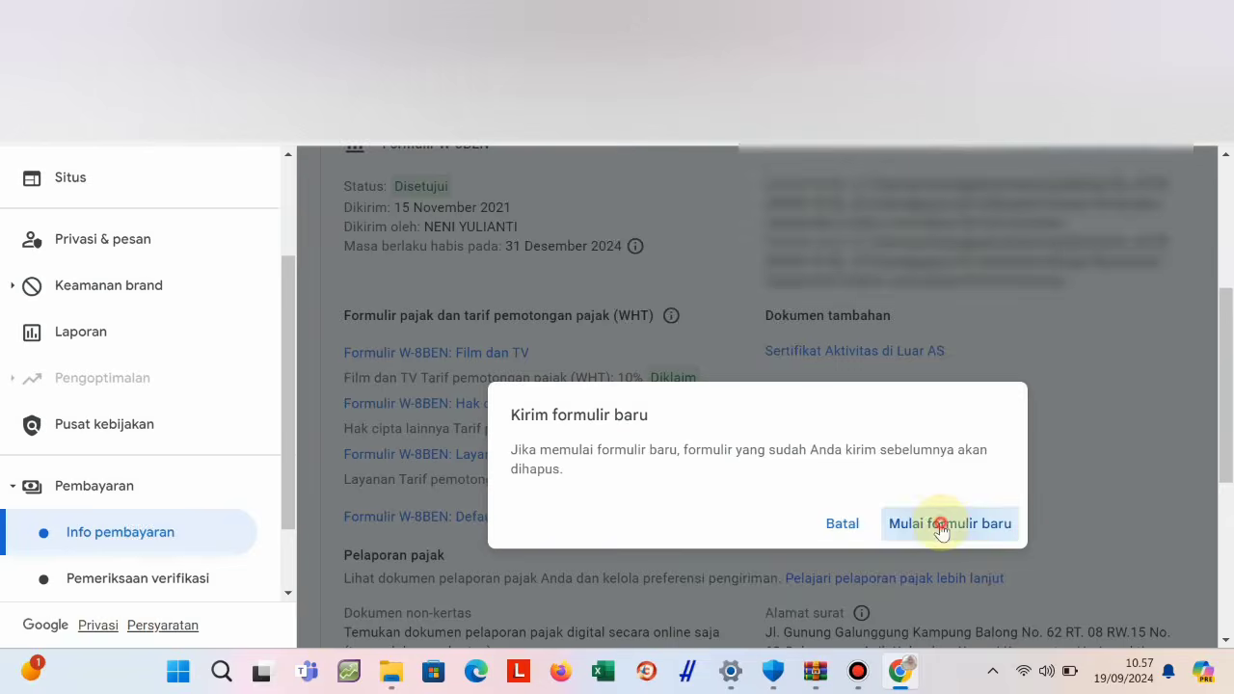
# Begin a new tax form and accept the 'Sebelum memulai' notes with 'Mulai formulir'.
pyautogui.click(945, 525)
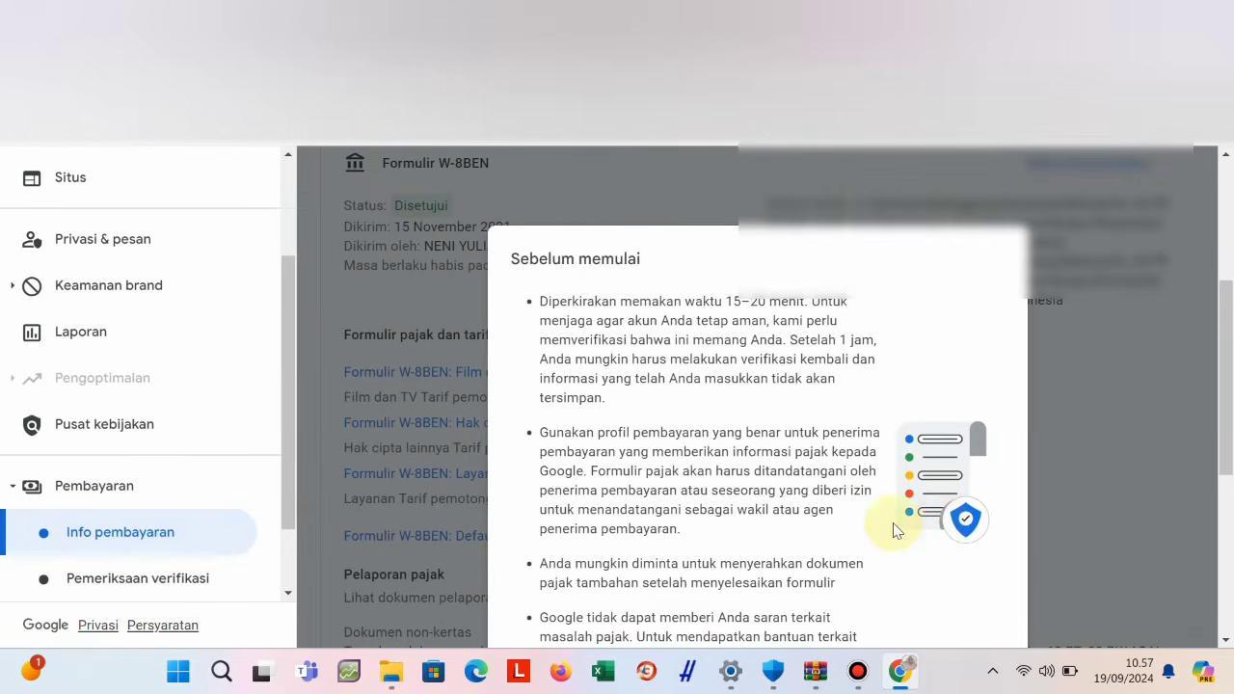
pyautogui.scroll(-3, 854, 495)
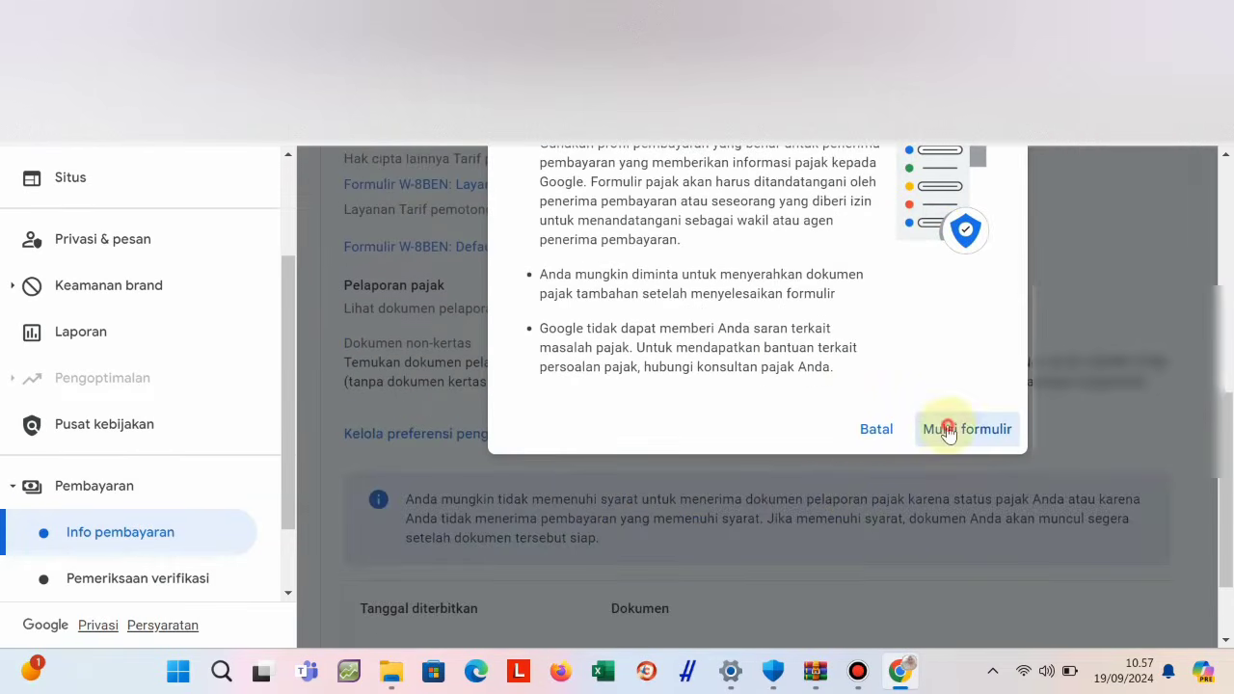
pyautogui.click(948, 429)
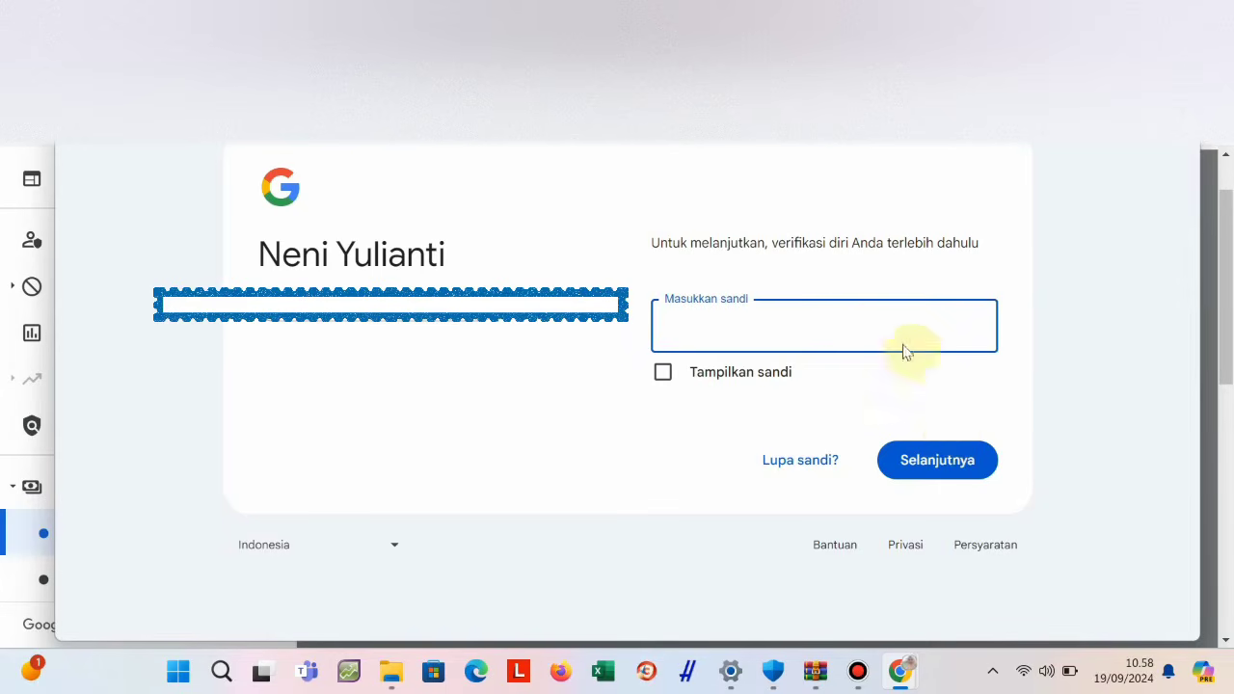
# Verify identity with the Google account password, shown via 'Tampilkan sandi', and continue.
pyautogui.click(691, 322)
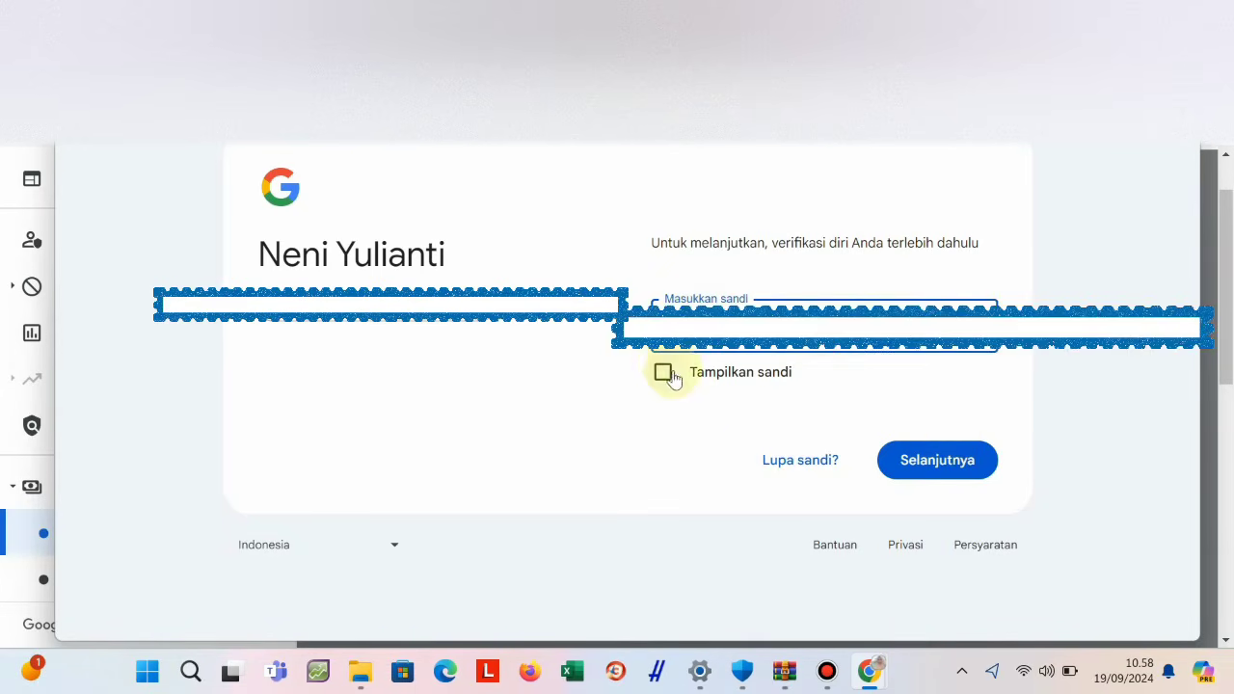
pyautogui.click(663, 373)
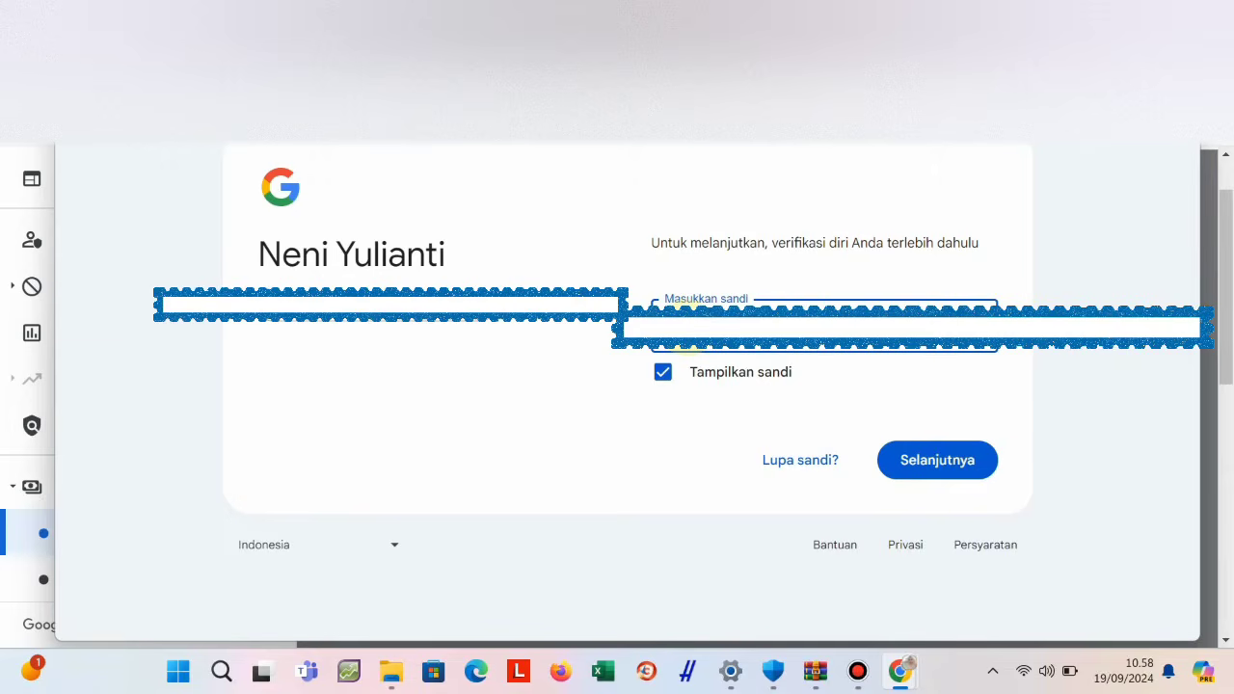
pyautogui.click(891, 459)
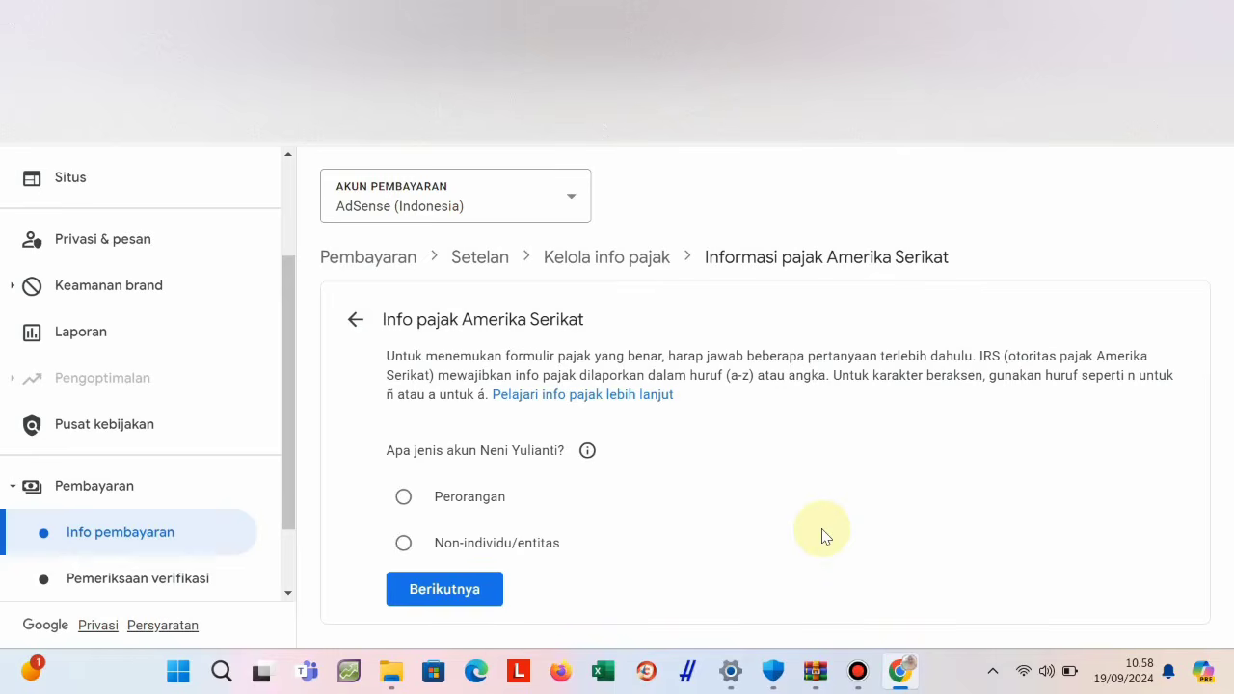
# Answer 'Perorangan' for account type and 'Tidak' for US citizen or resident.
pyautogui.click(401, 499)
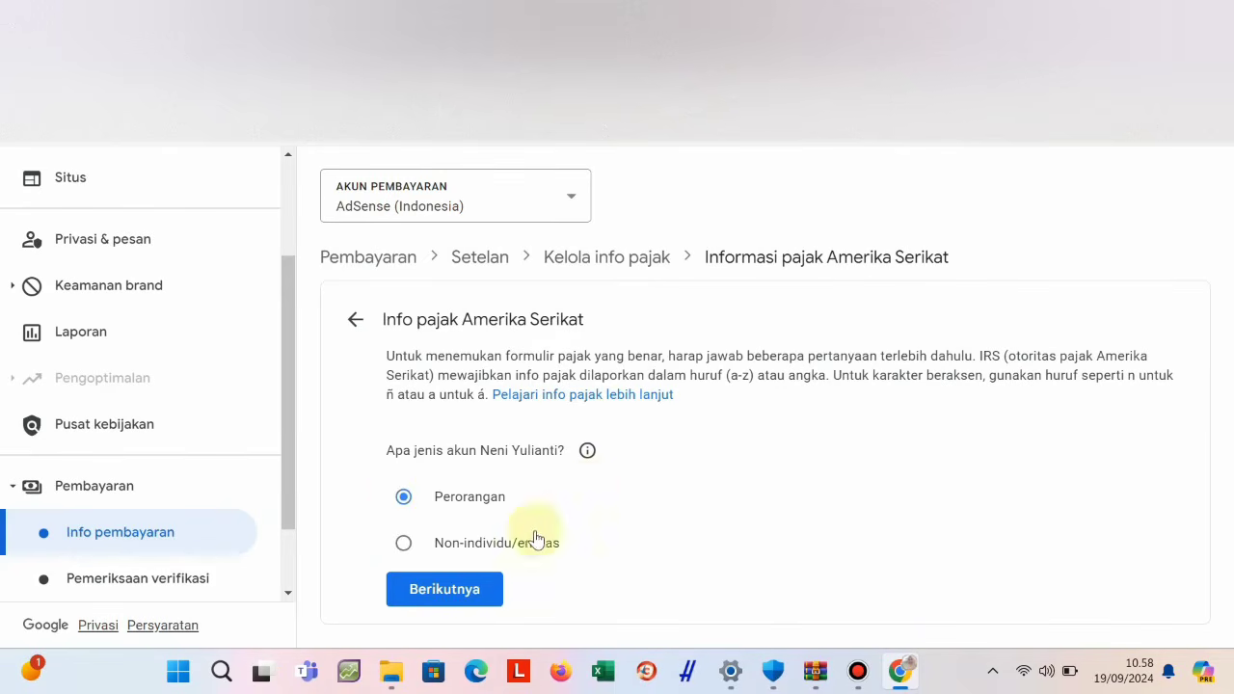
pyautogui.click(442, 591)
pyautogui.scroll(-2, 543, 549)
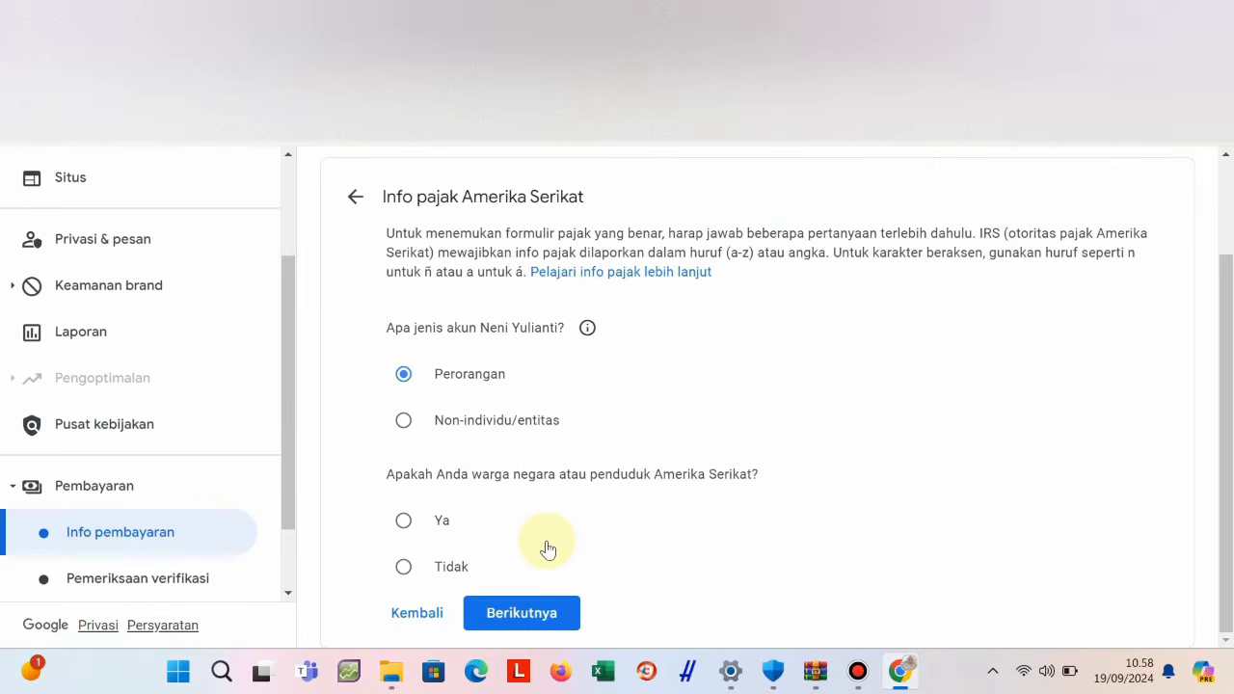
pyautogui.click(404, 565)
pyautogui.click(499, 607)
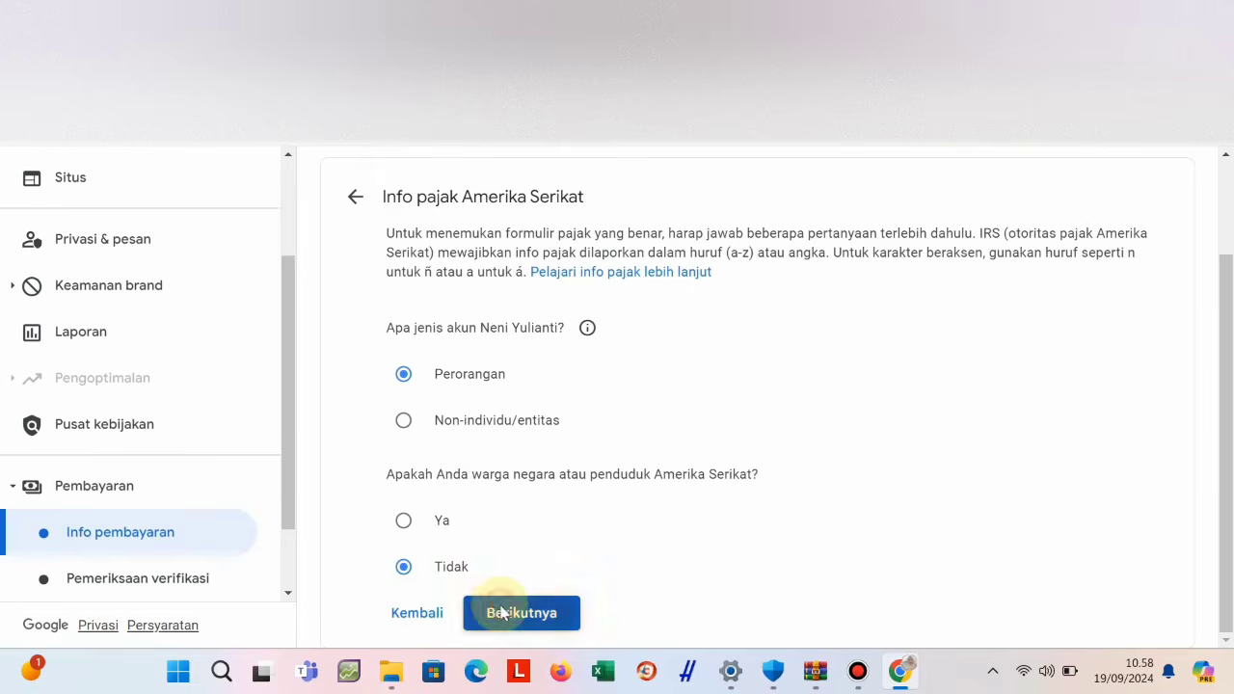
pyautogui.scroll(-2, 525, 568)
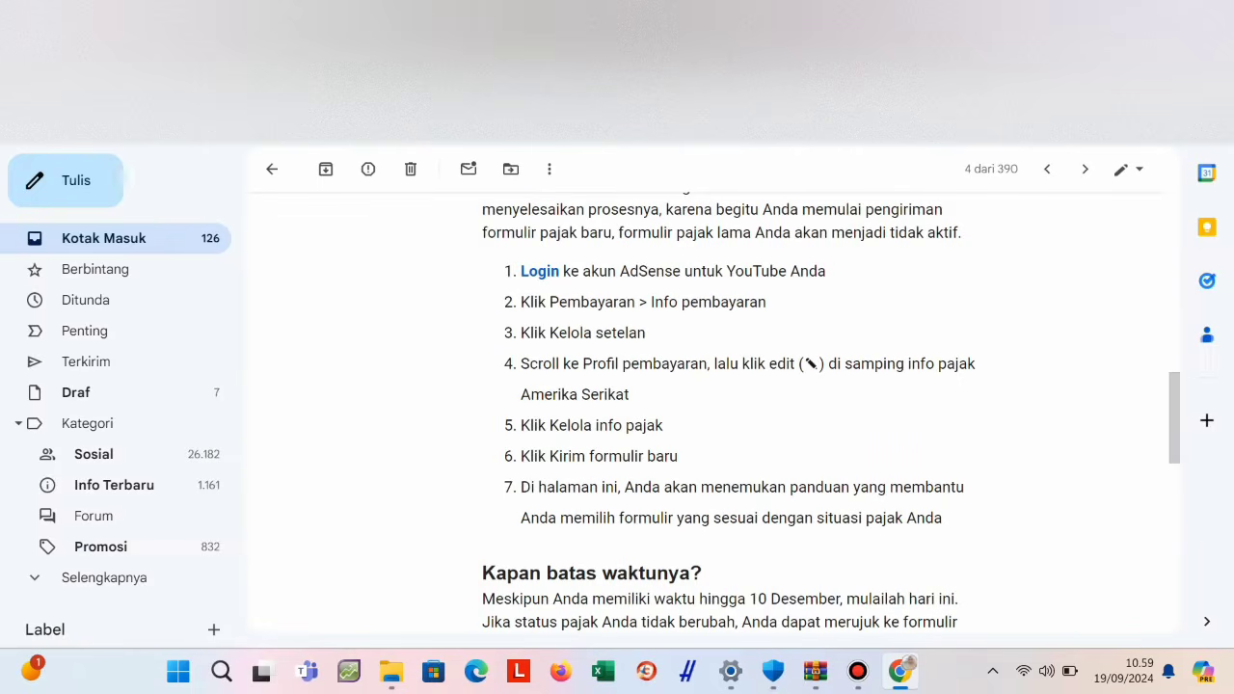
pyautogui.scroll(-5, 592, 399)
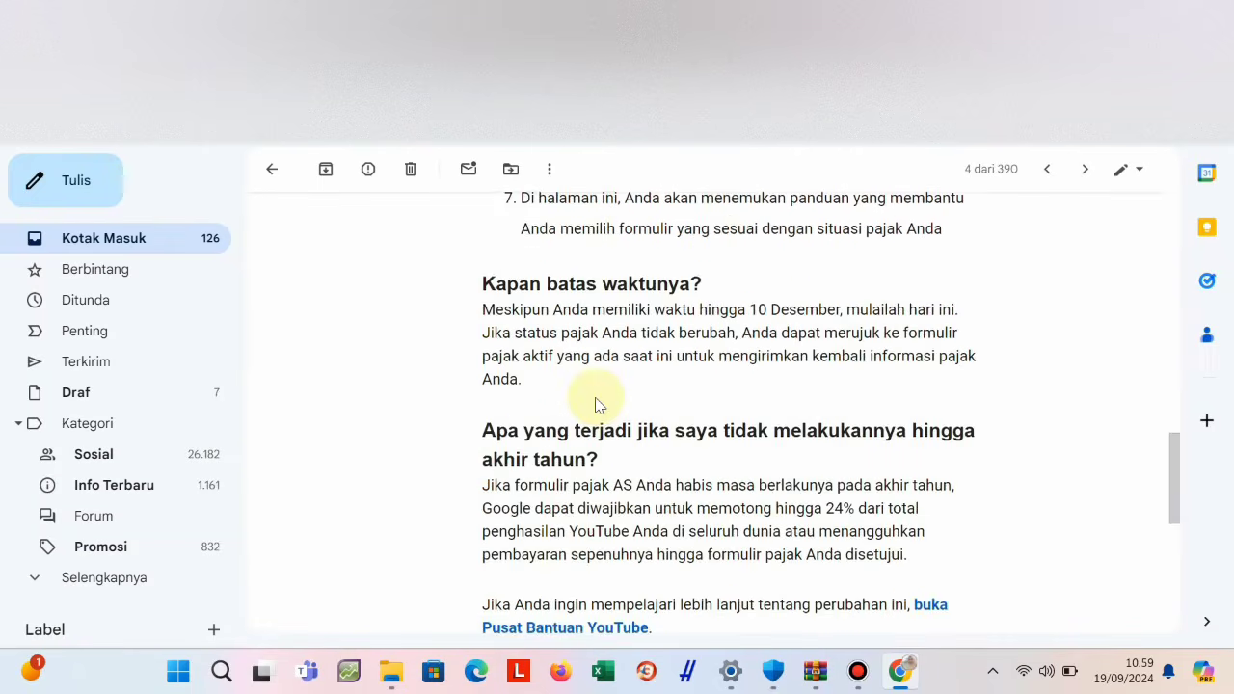
pyautogui.scroll(3, 595, 405)
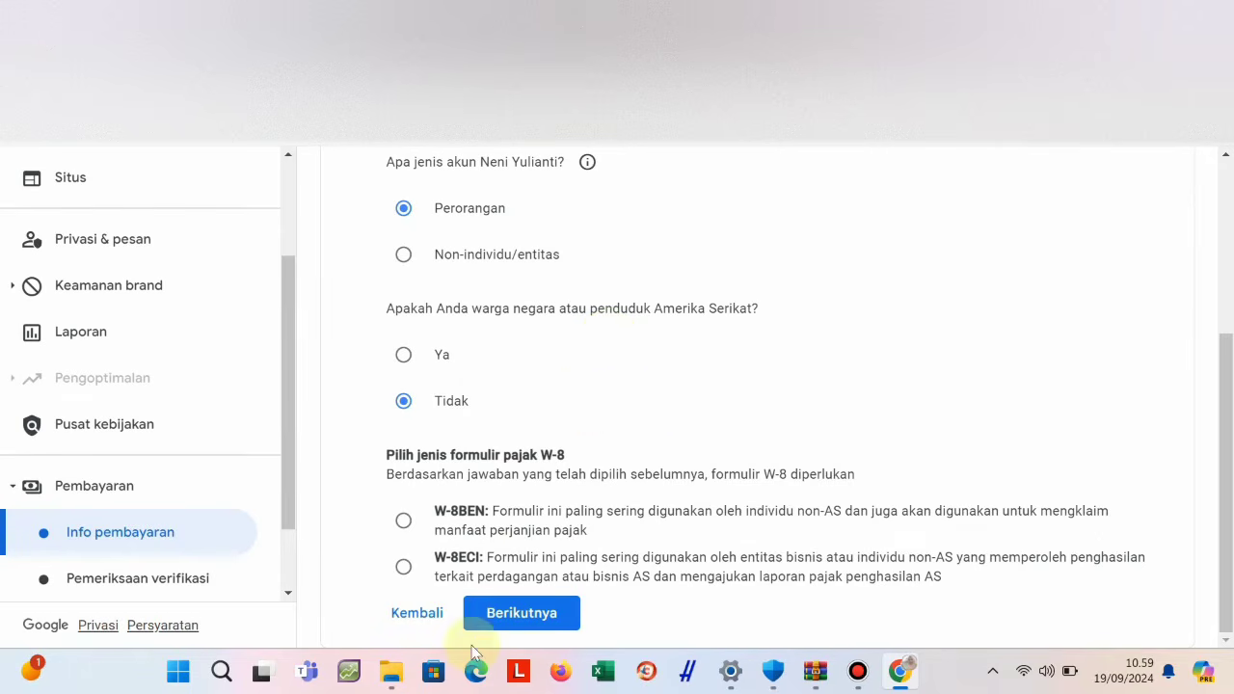
# Select W-8BEN as the form type and start the W-8BEN form.
pyautogui.click(403, 523)
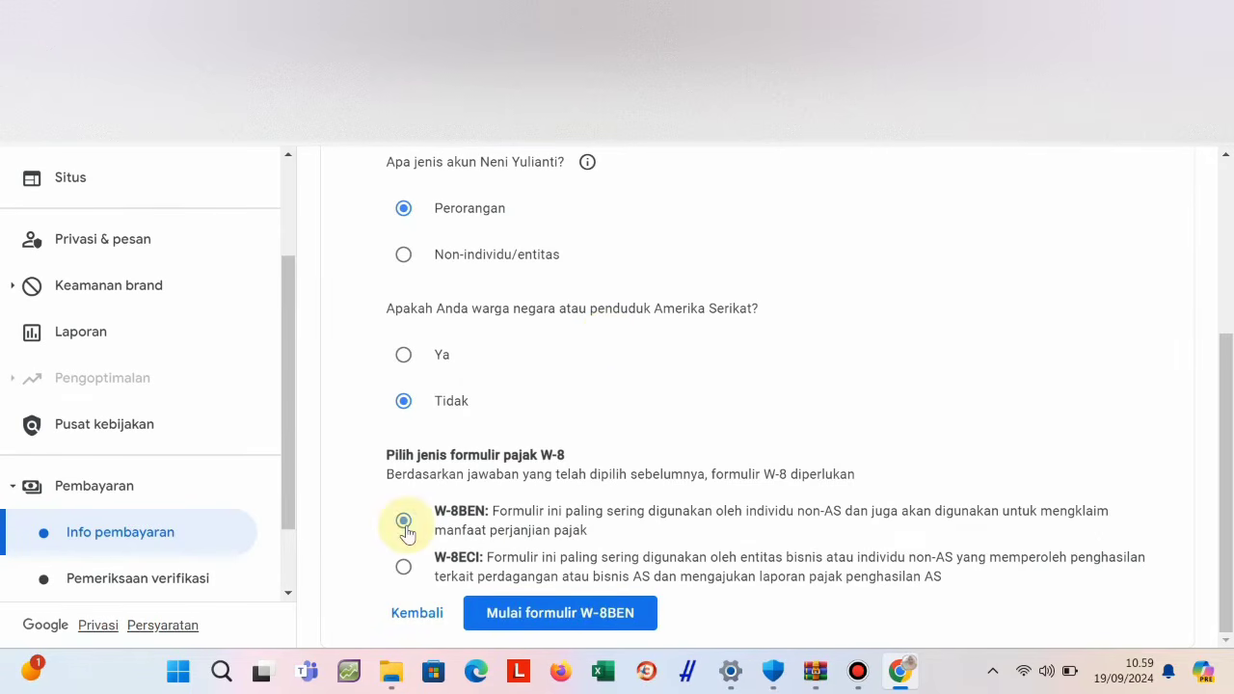
pyautogui.click(577, 616)
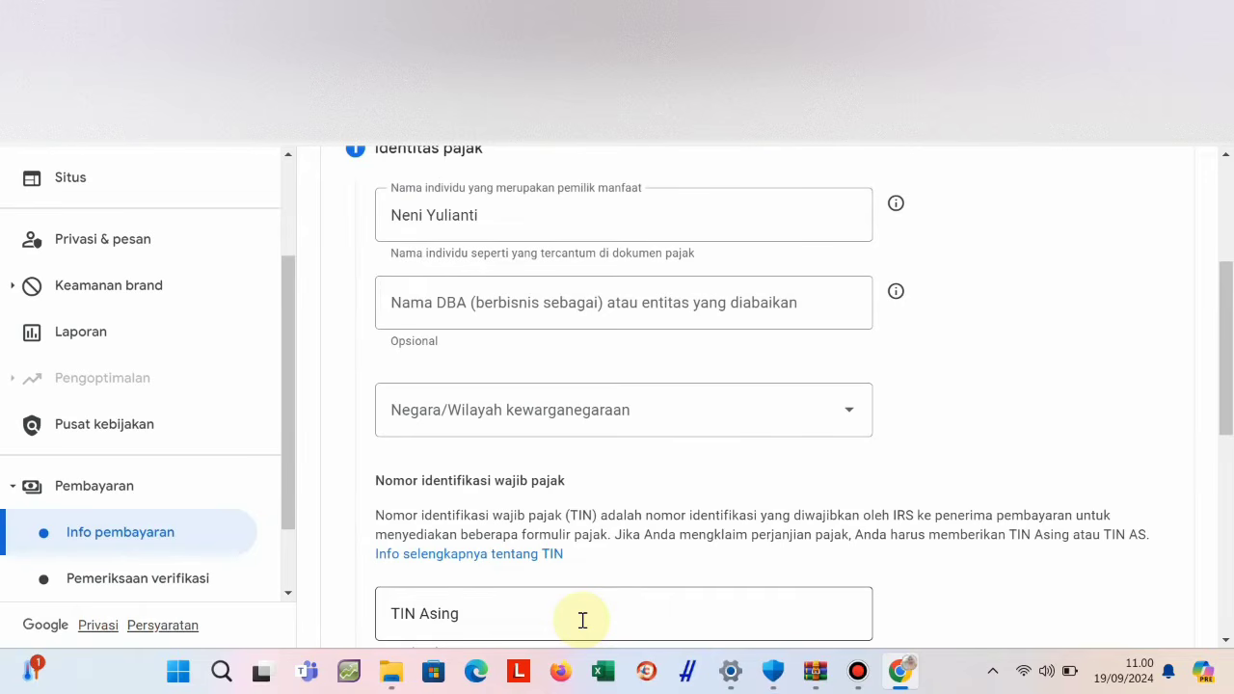
pyautogui.scroll(-5, 597, 579)
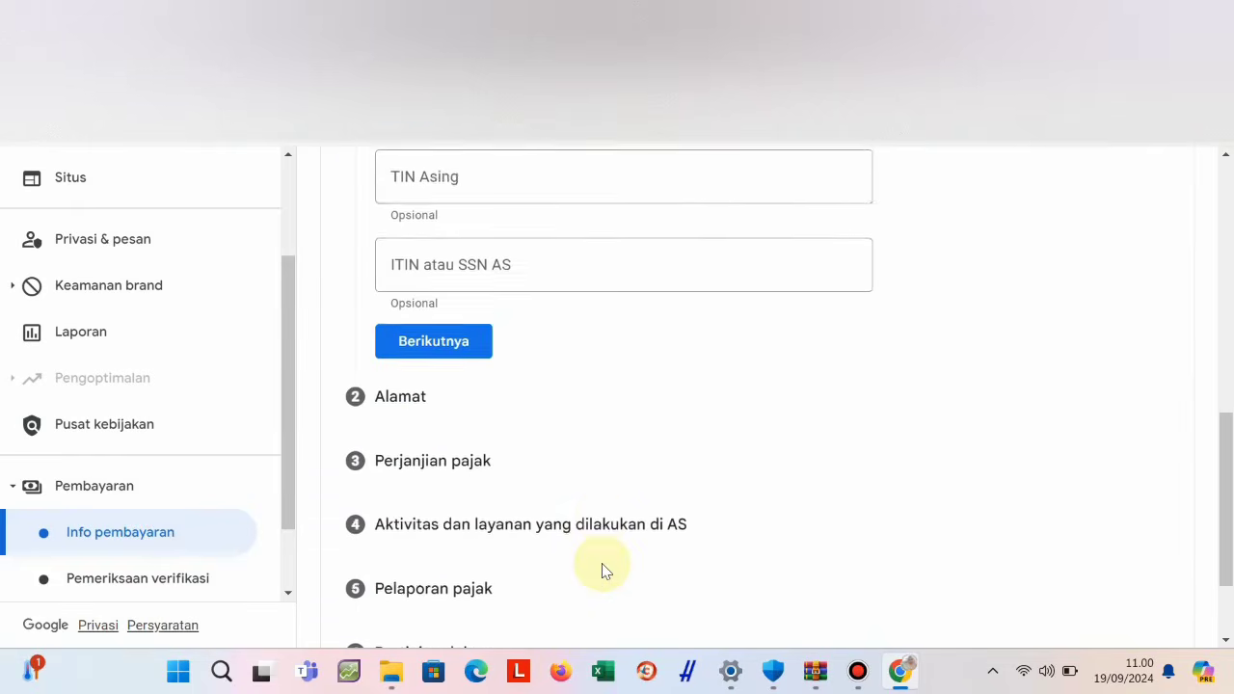
pyautogui.scroll(-2, 601, 568)
pyautogui.scroll(8, 601, 568)
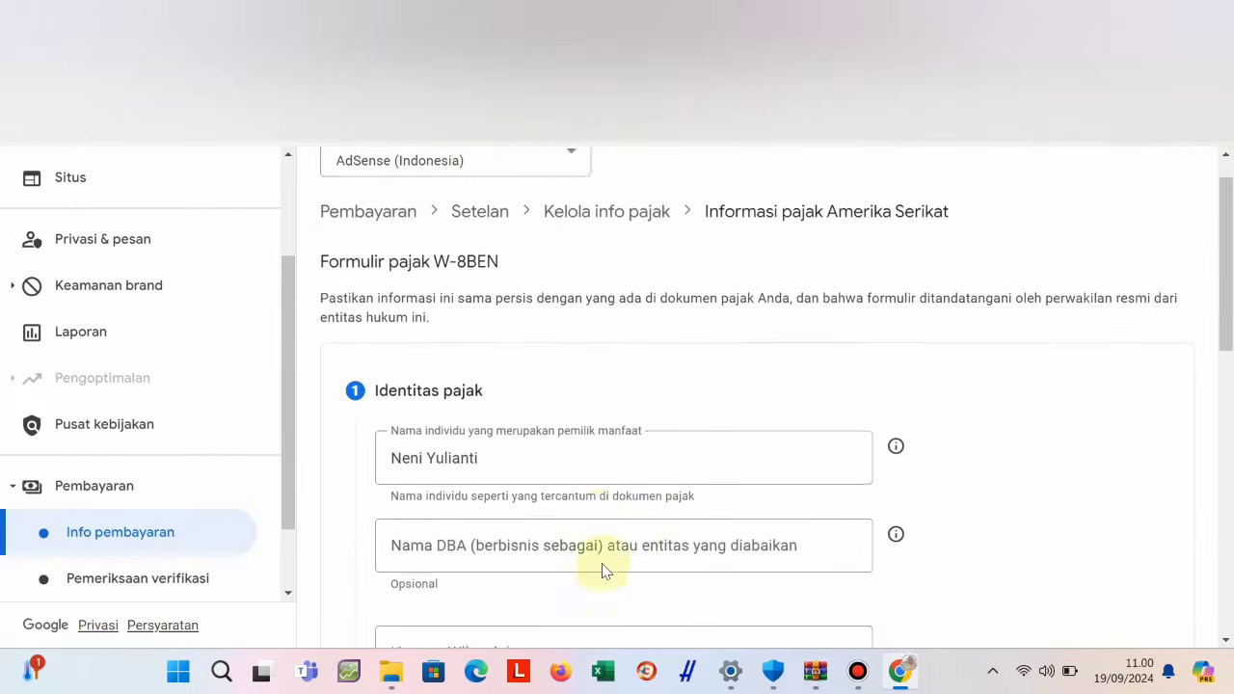
pyautogui.scroll(1, 601, 569)
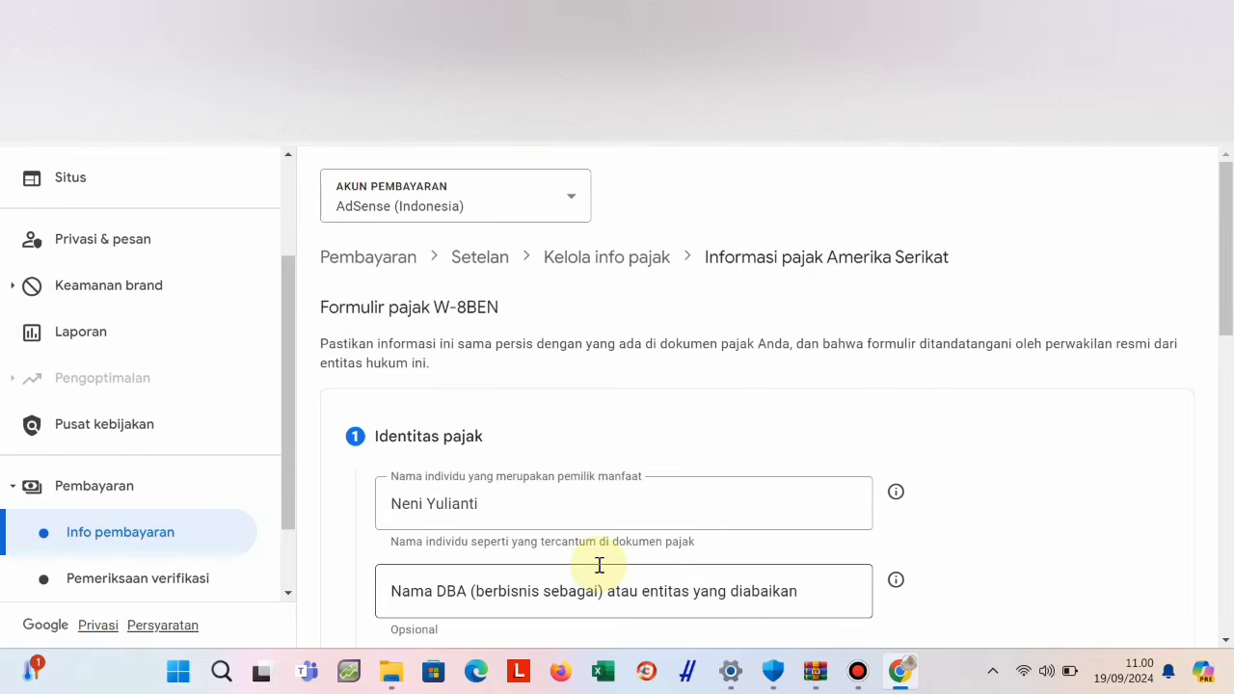
pyautogui.scroll(-2, 598, 565)
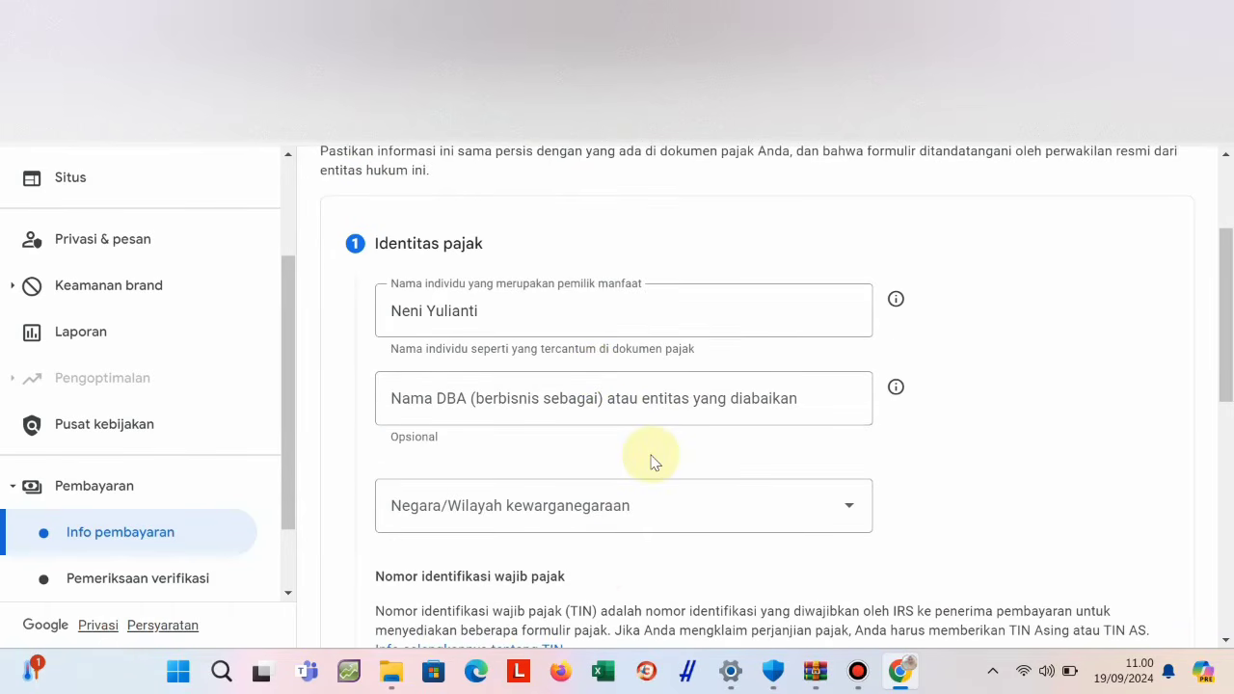
# Choose Indonesia from the 'Negara/Wilayah kewarganegaraan' dropdown list.
pyautogui.click(633, 509)
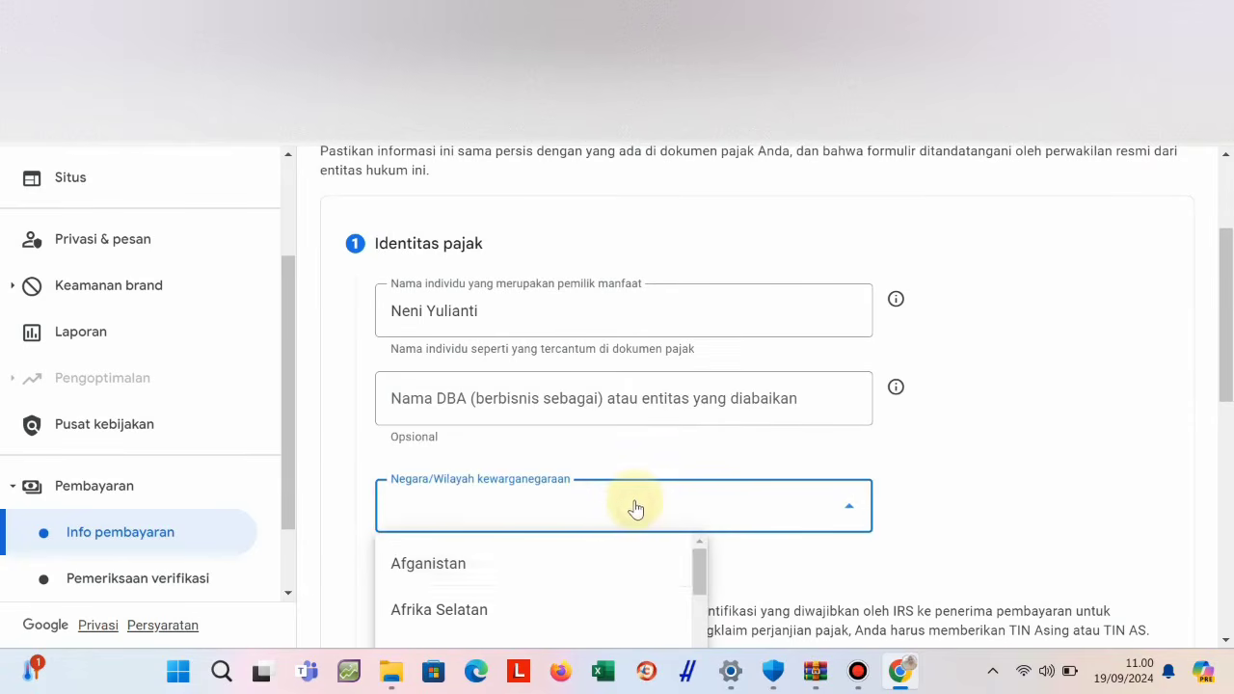
pyautogui.scroll(-12, 573, 531)
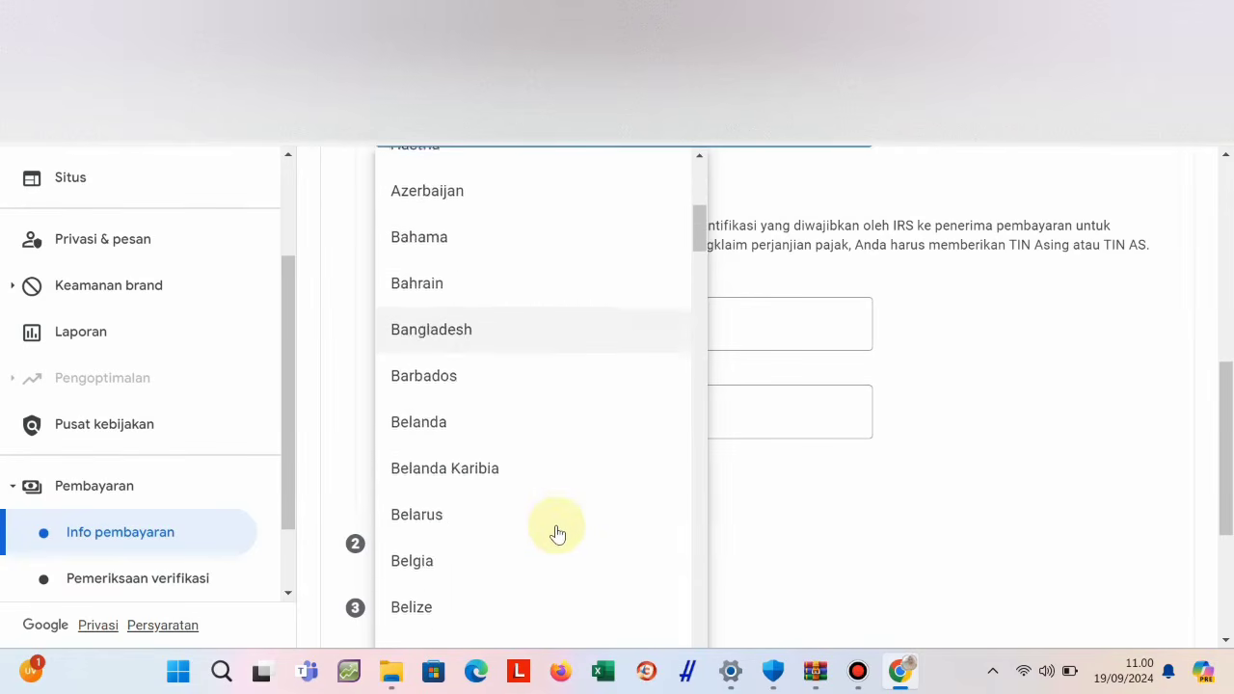
pyautogui.scroll(-20, 557, 533)
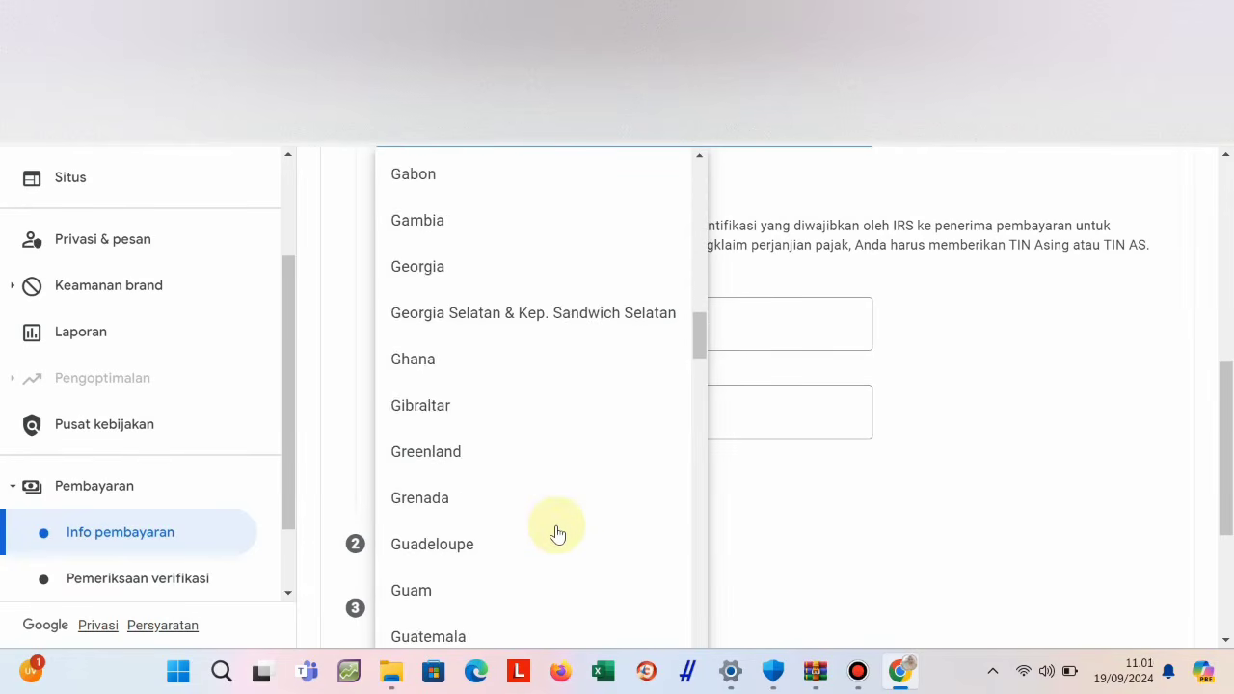
pyautogui.scroll(-6, 557, 533)
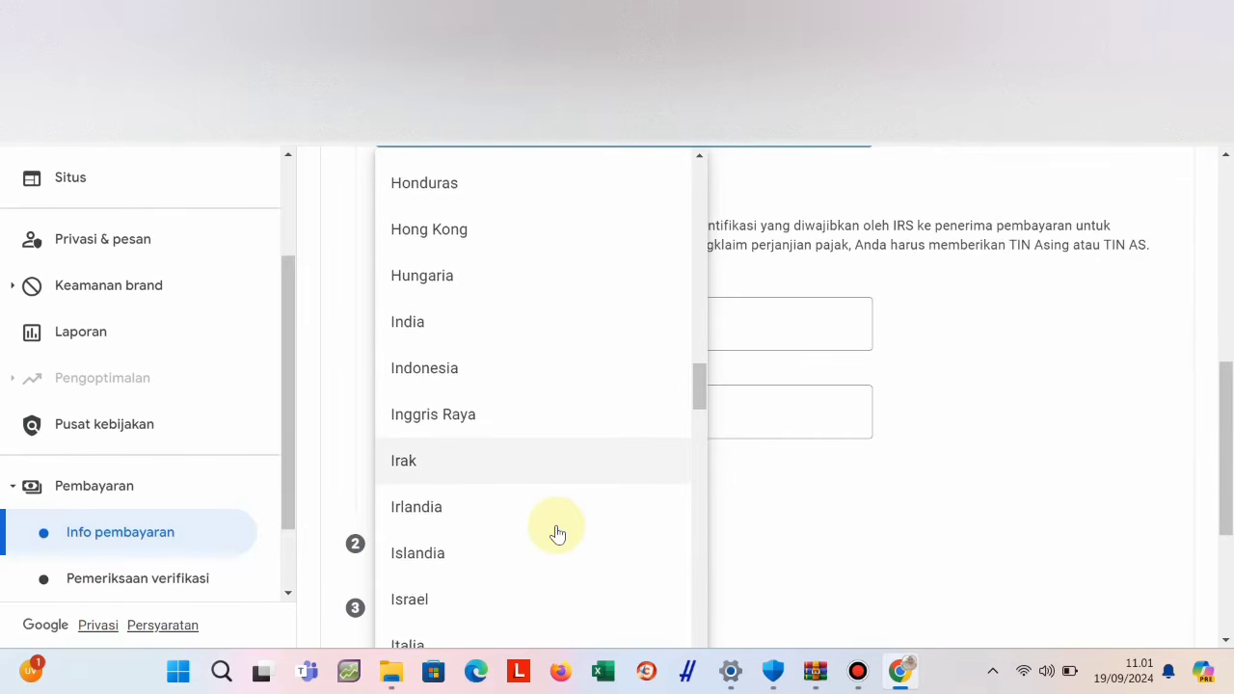
pyautogui.scroll(1, 433, 347)
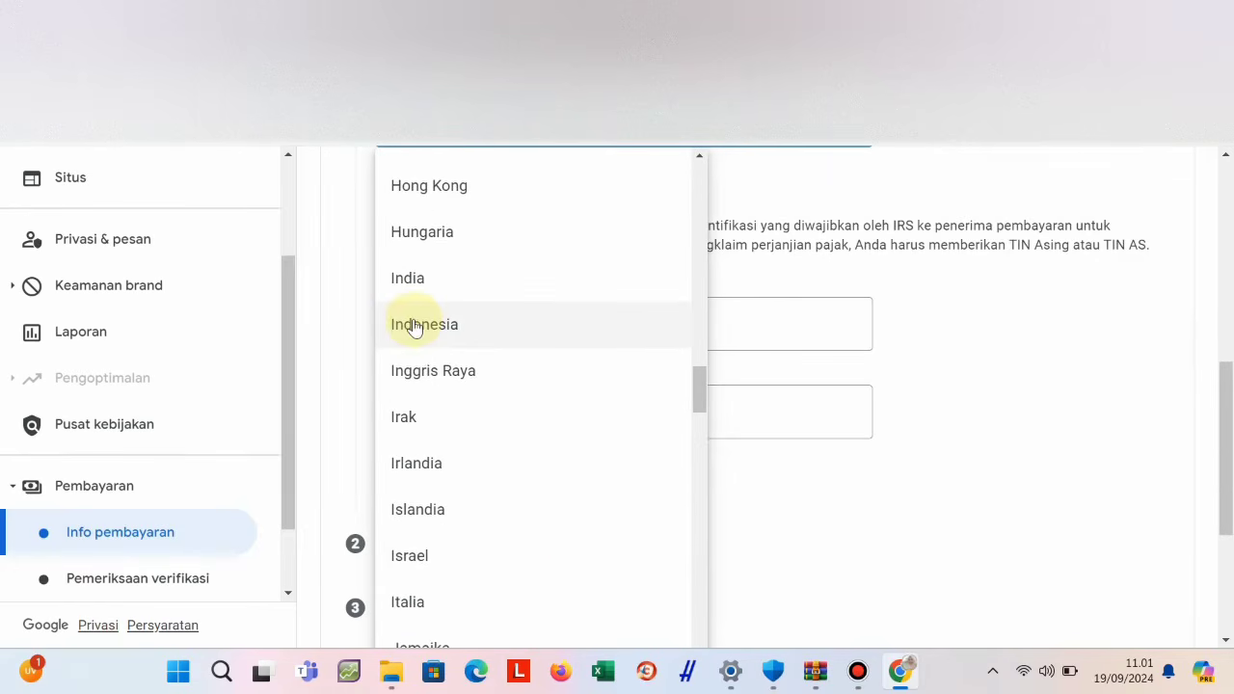
pyautogui.click(415, 326)
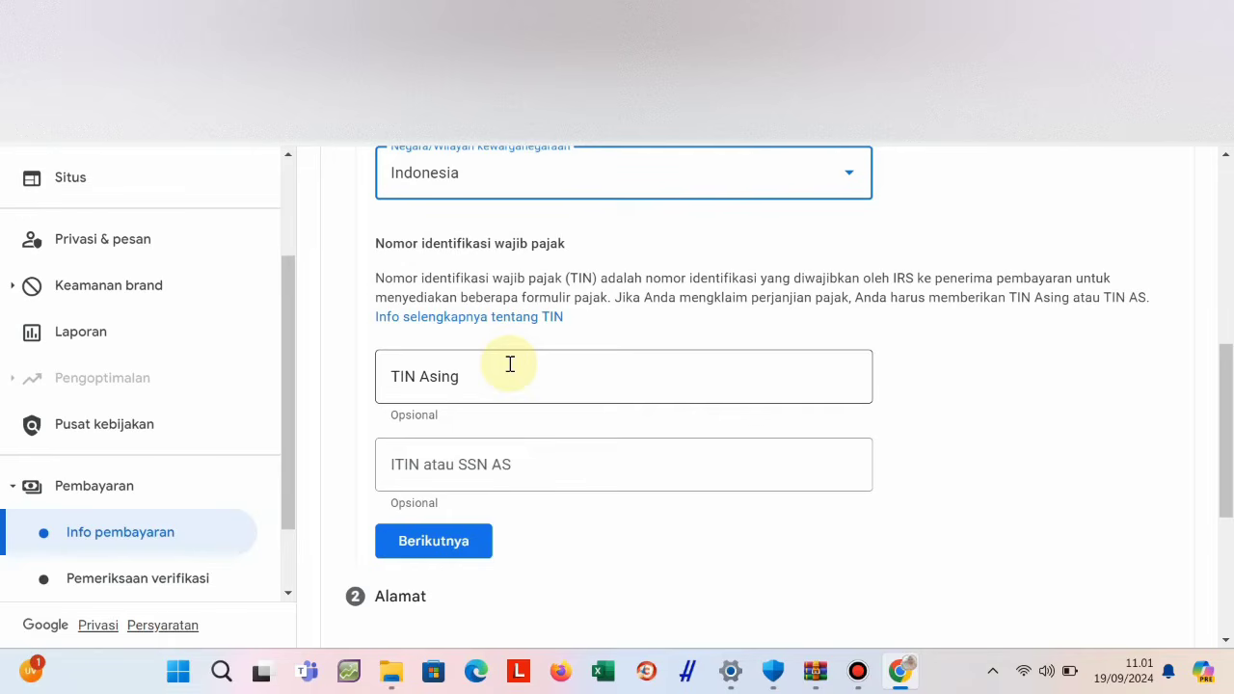
# Check the TIN Asing field and complete the Identitas pajak step with Berikutnya.
pyautogui.scroll(-3, 677, 551)
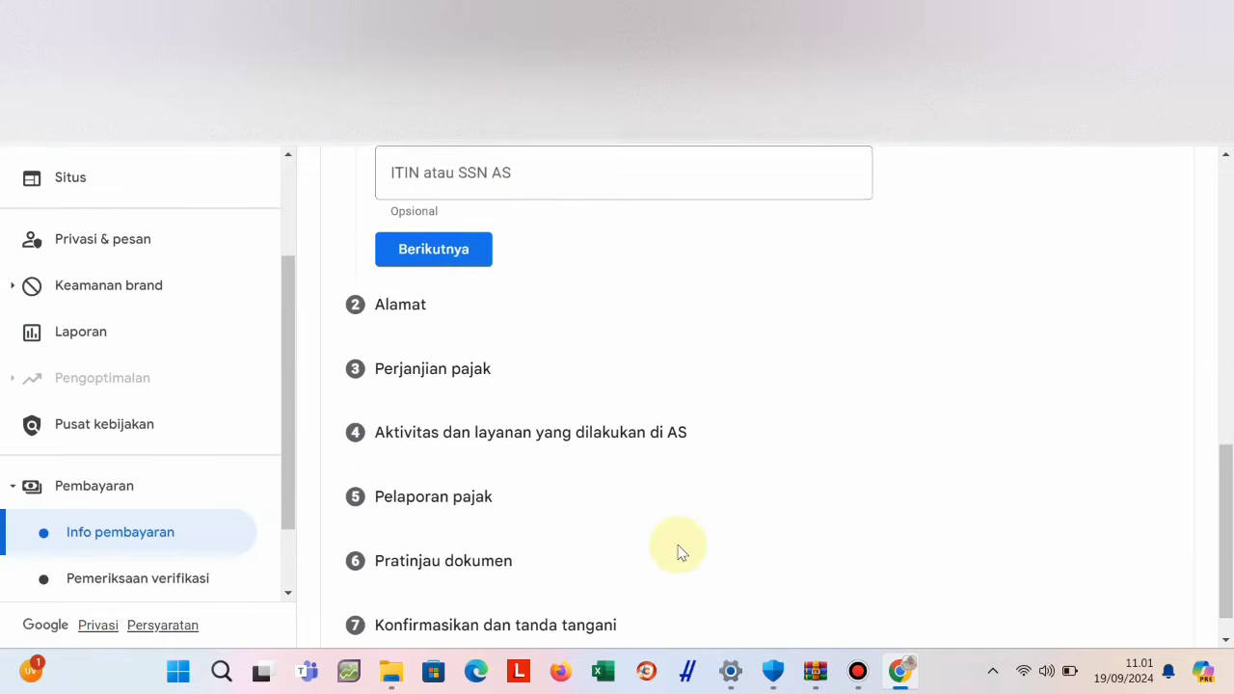
pyautogui.scroll(3, 677, 550)
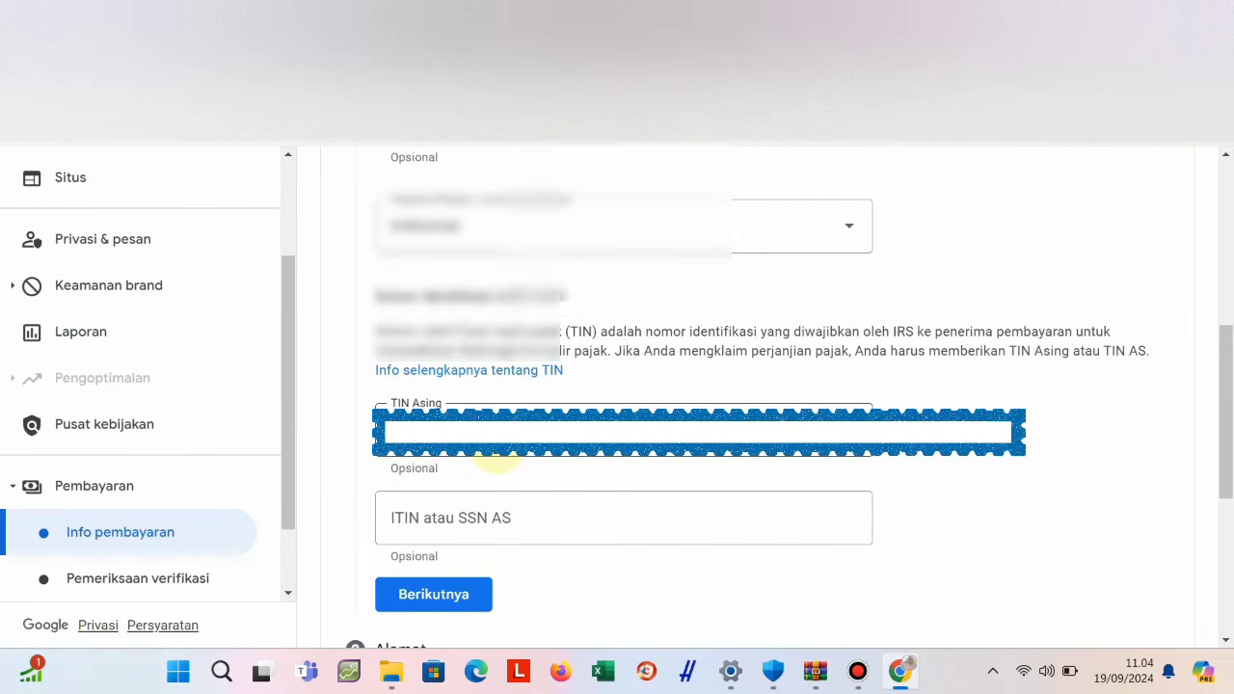
pyautogui.scroll(-2, 487, 463)
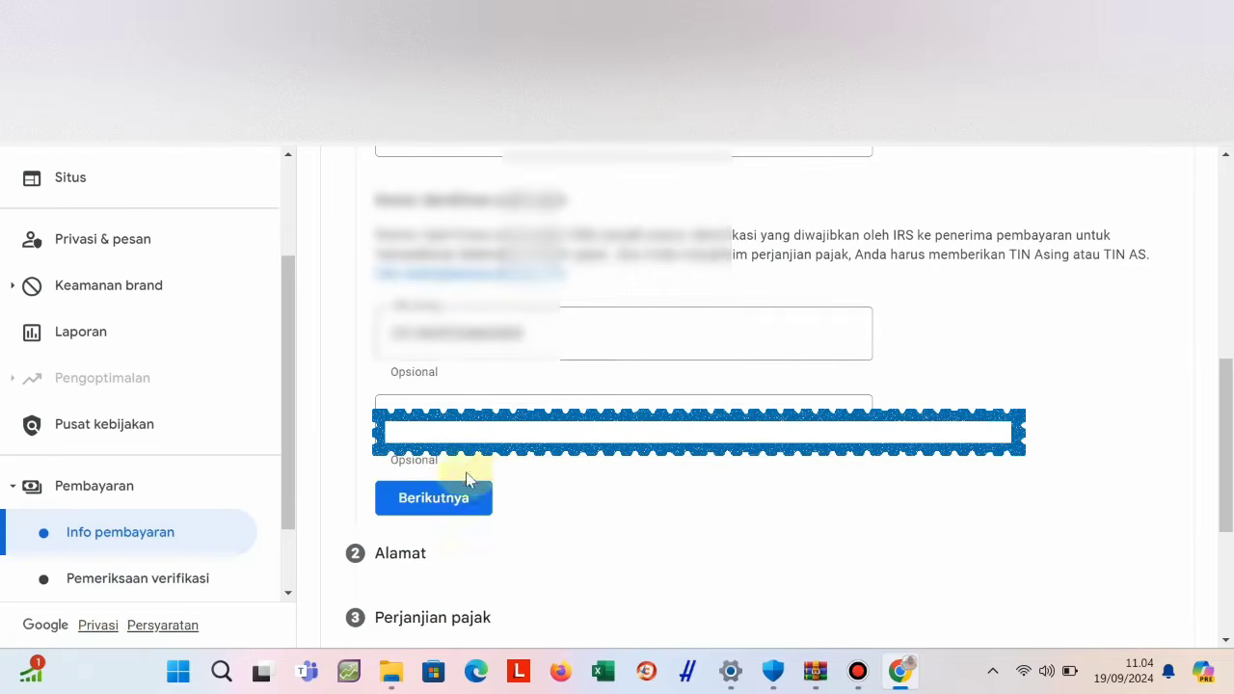
pyautogui.click(450, 501)
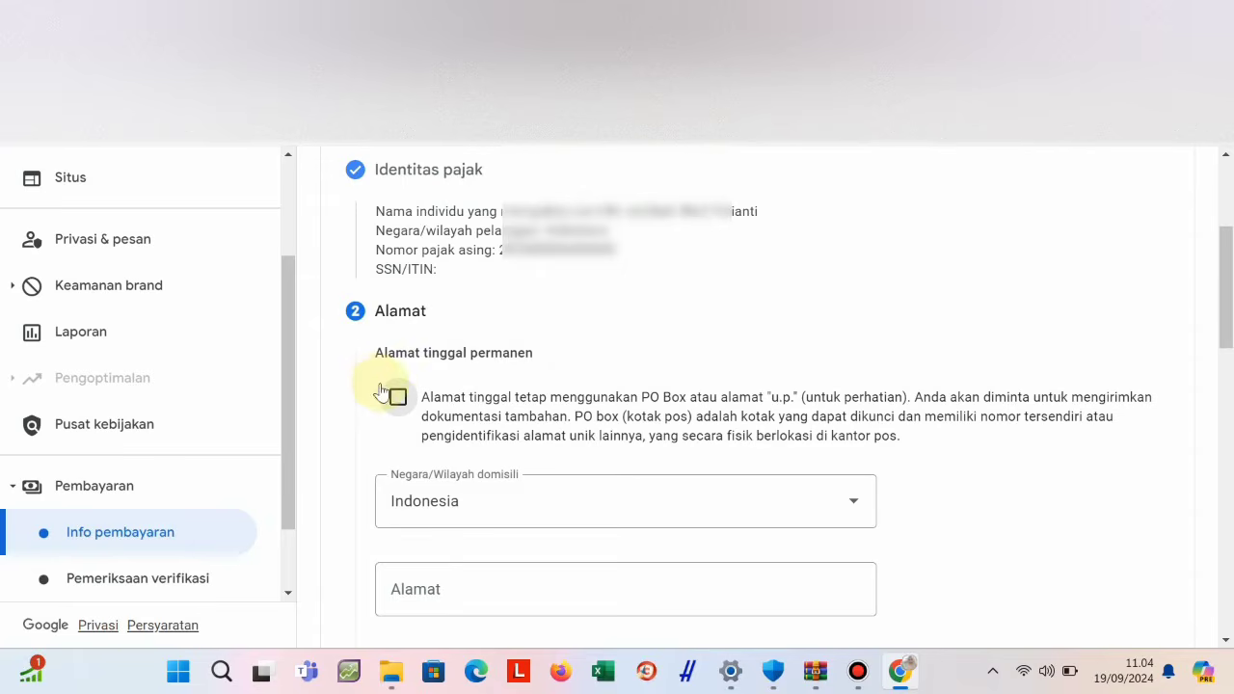
# Fill the Alamat field from the saved address, tick PO Box, and append neighbourhood and district details.
pyautogui.scroll(-2, 474, 514)
pyautogui.click(455, 413)
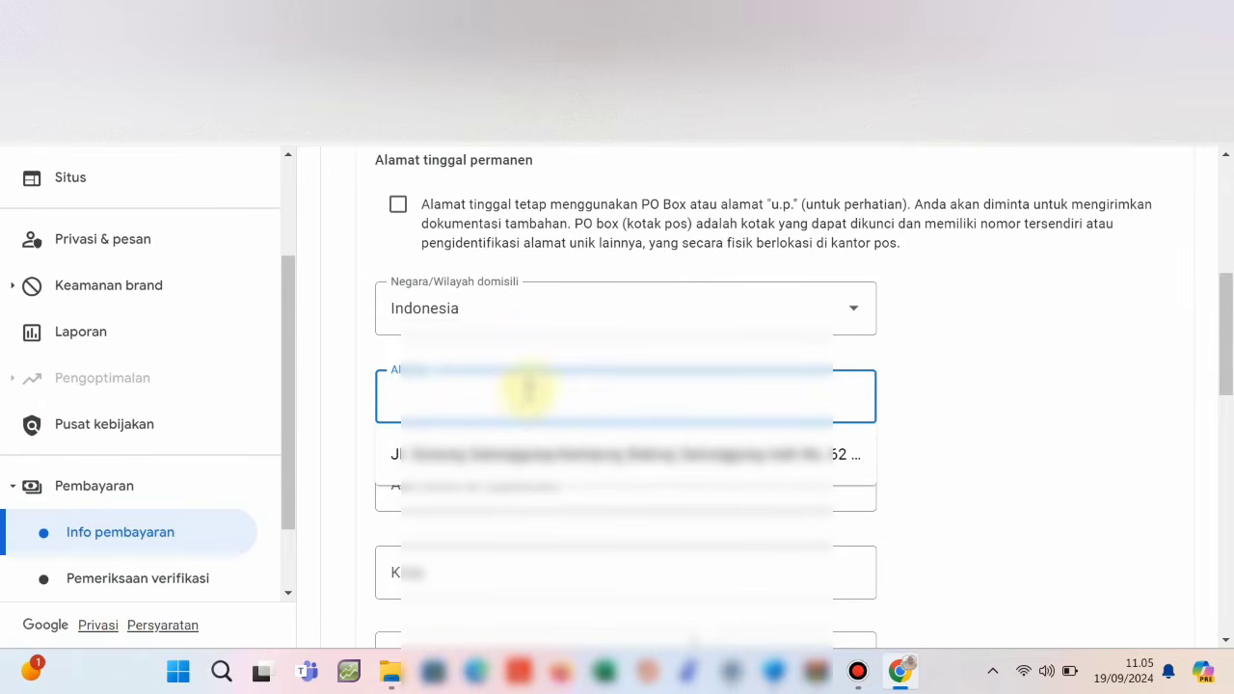
pyautogui.click(526, 453)
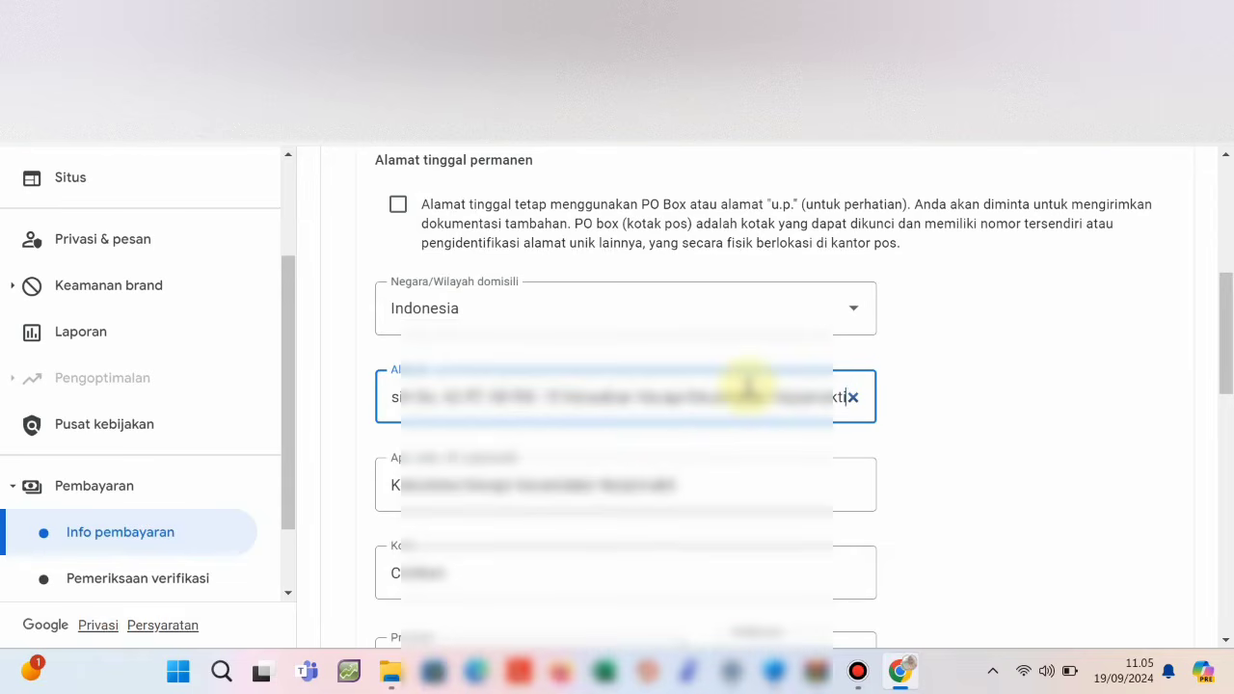
pyautogui.click(397, 205)
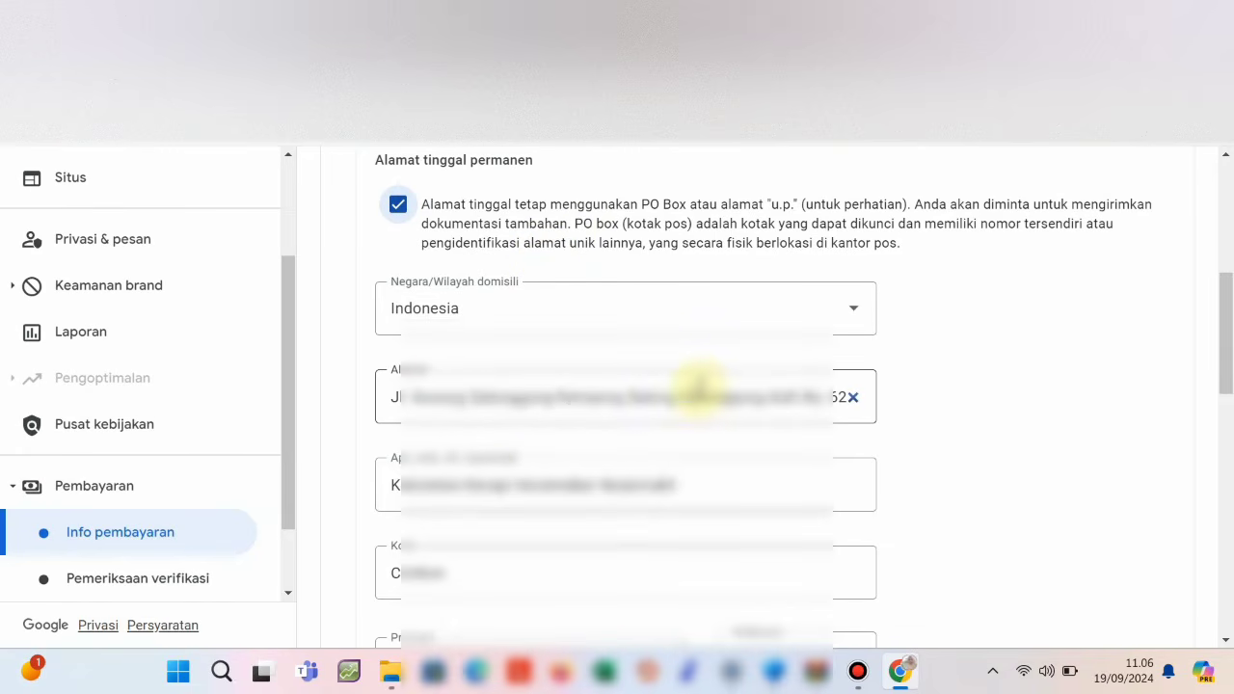
pyautogui.click(754, 389)
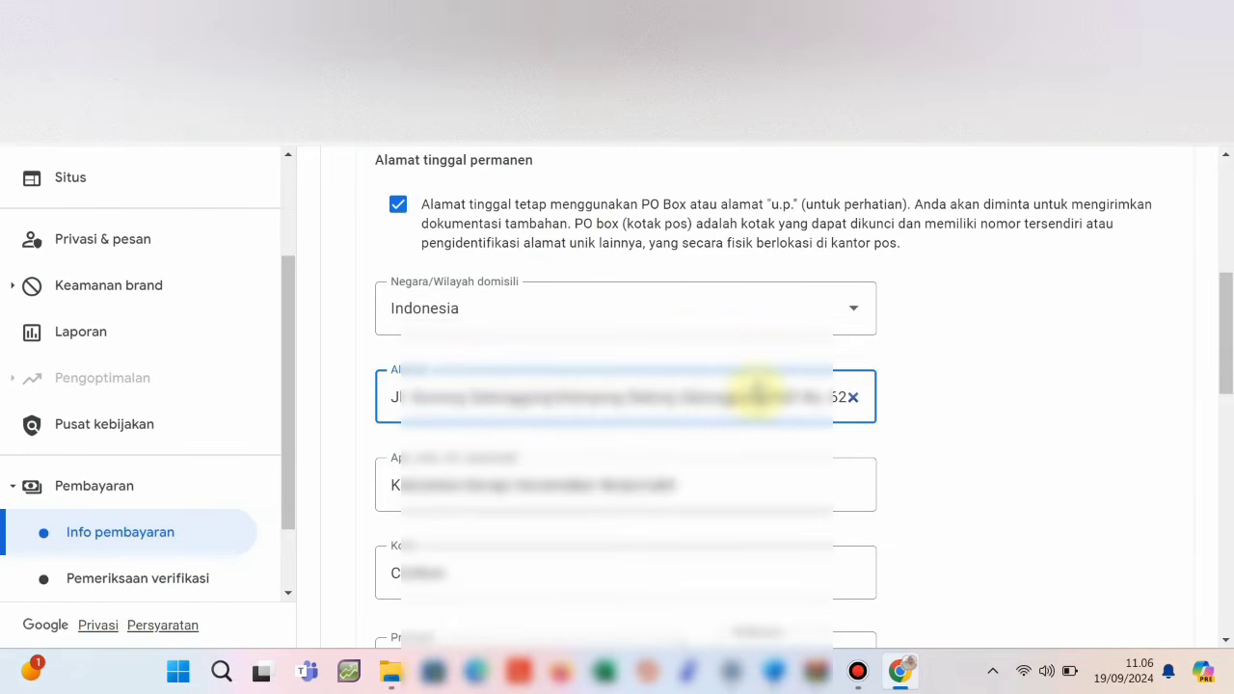
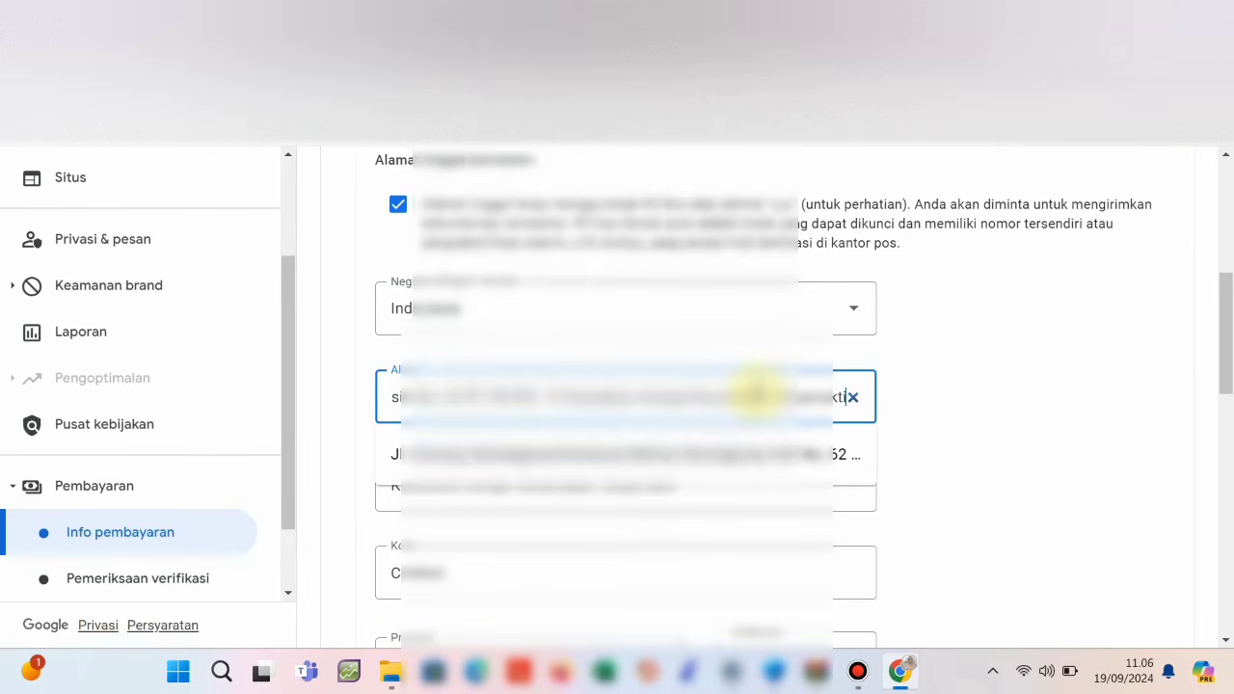
pyautogui.scroll(-2, 779, 511)
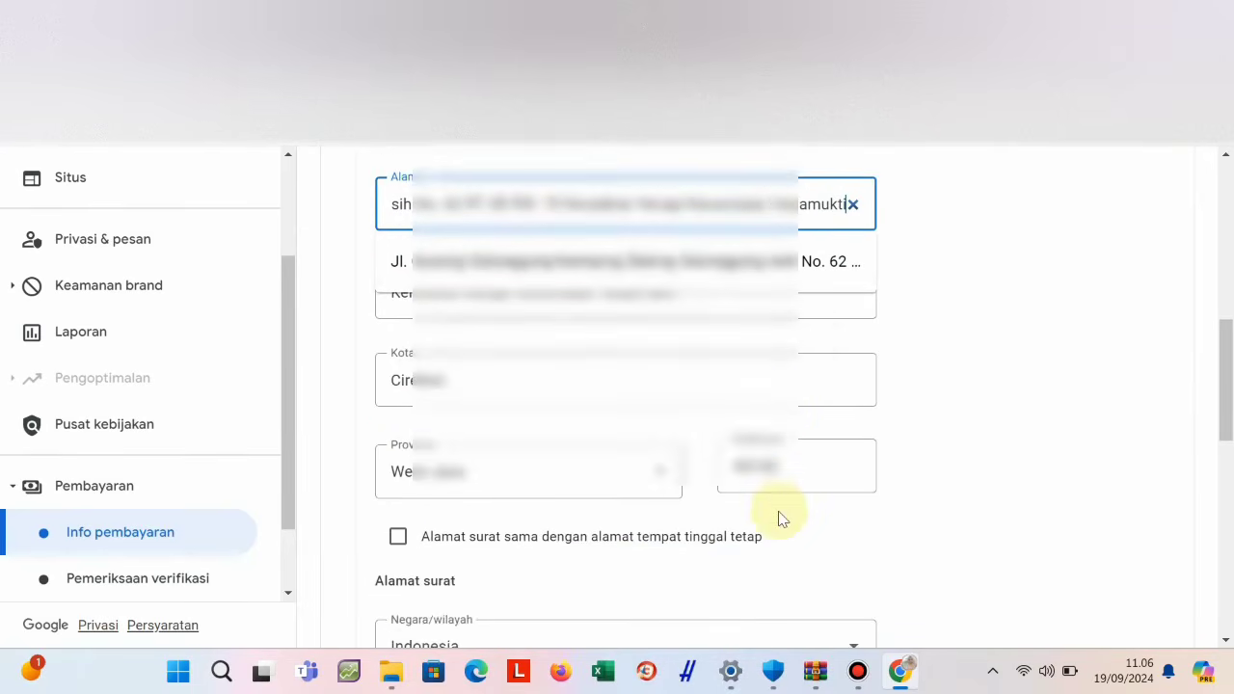
# Tick 'Alamat surat sama dengan alamat tempat tinggal tetap' and scroll through to review the form.
pyautogui.click(397, 538)
pyautogui.scroll(-2, 861, 521)
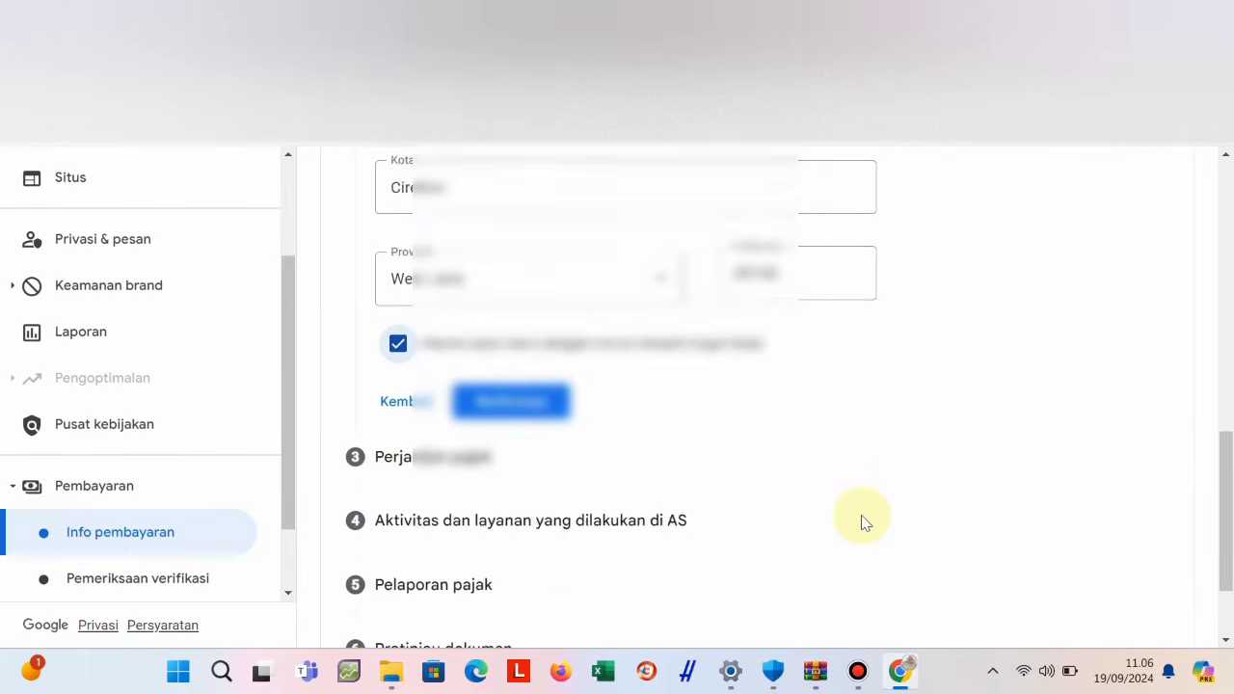
pyautogui.scroll(-2, 863, 522)
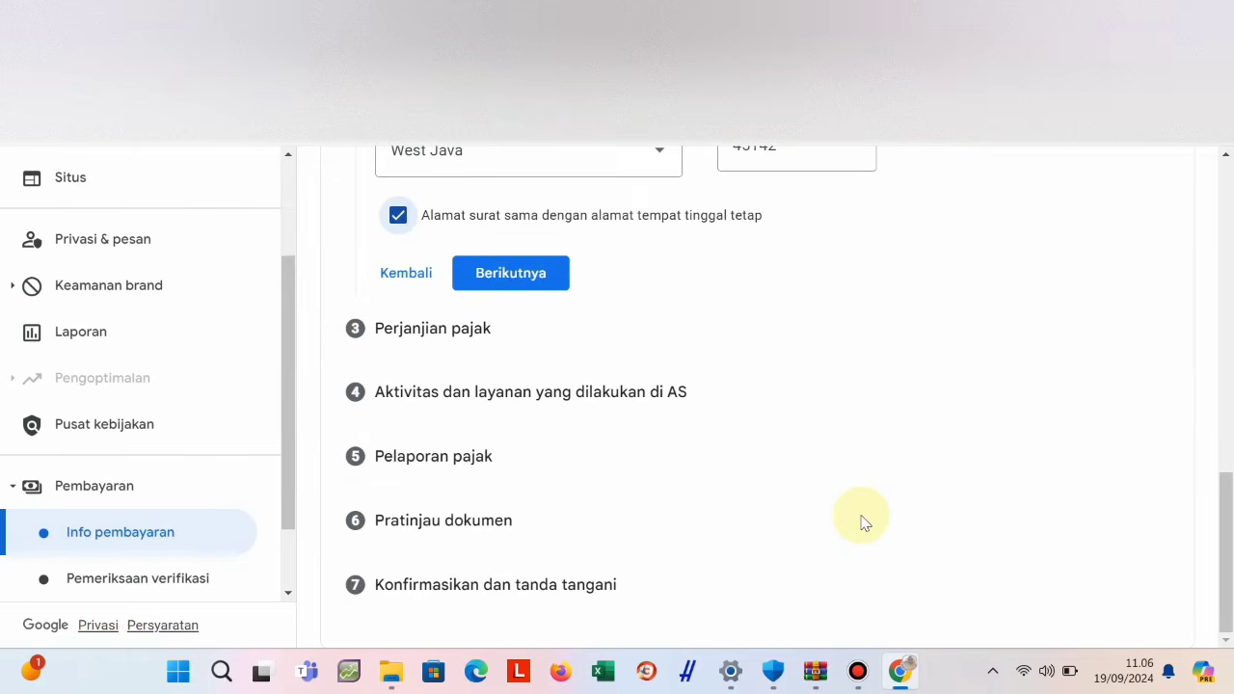
pyautogui.scroll(5, 894, 501)
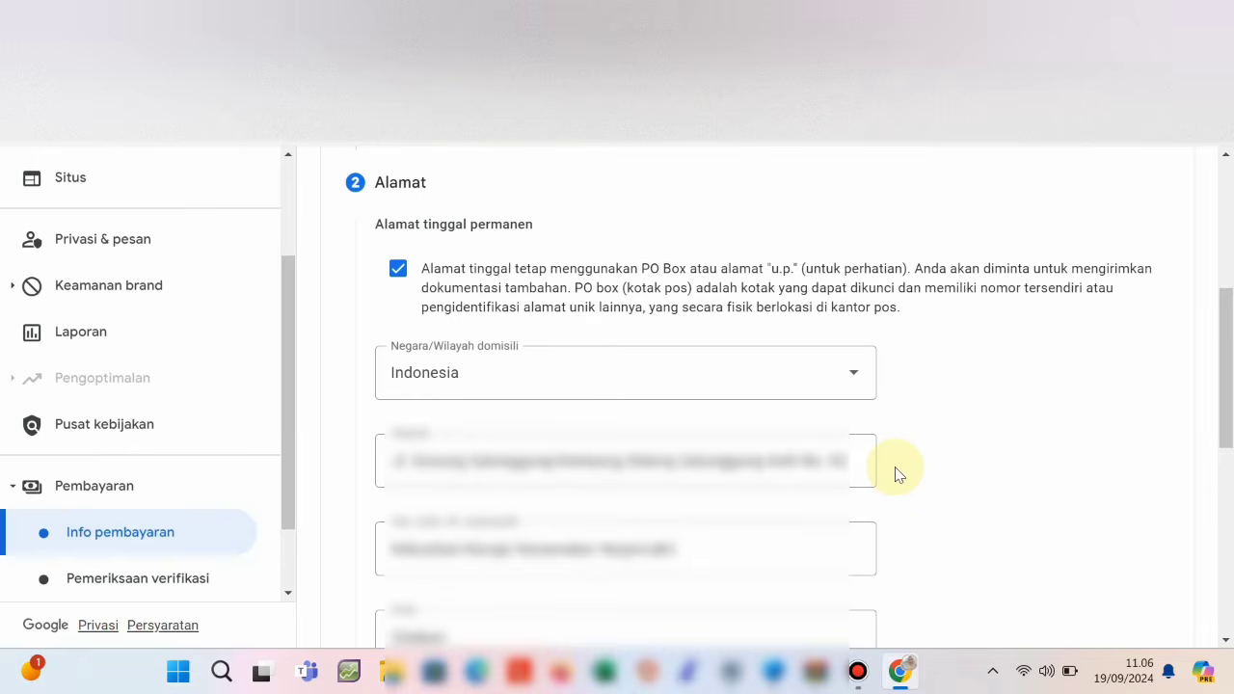
pyautogui.scroll(-3, 894, 469)
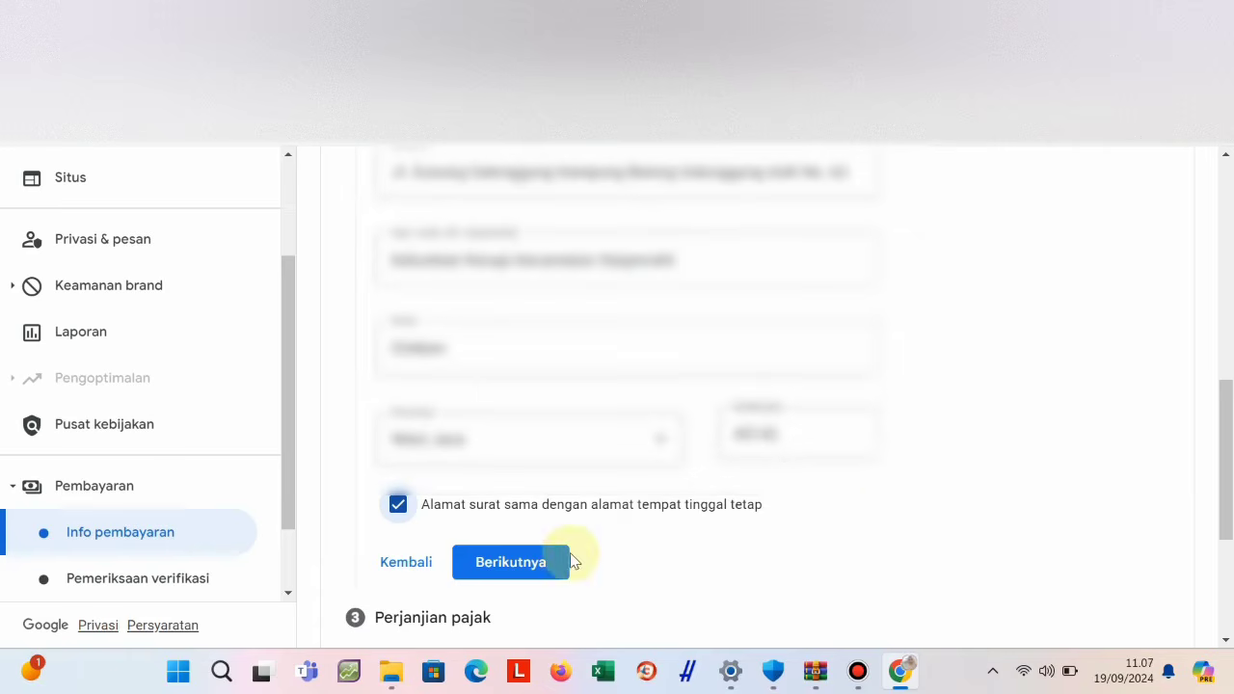
# Confirm the address section with Berikutnya and move on to step 3, Perjanjian pajak.
pyautogui.click(542, 567)
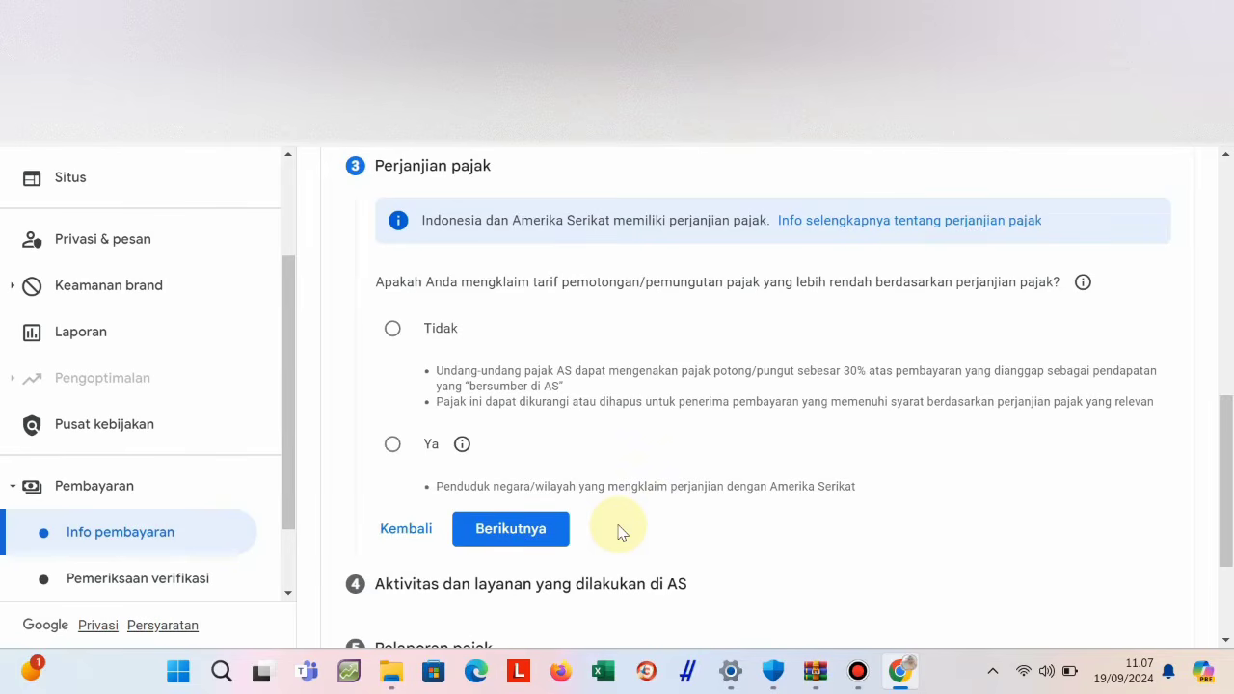
pyautogui.scroll(-1, 665, 428)
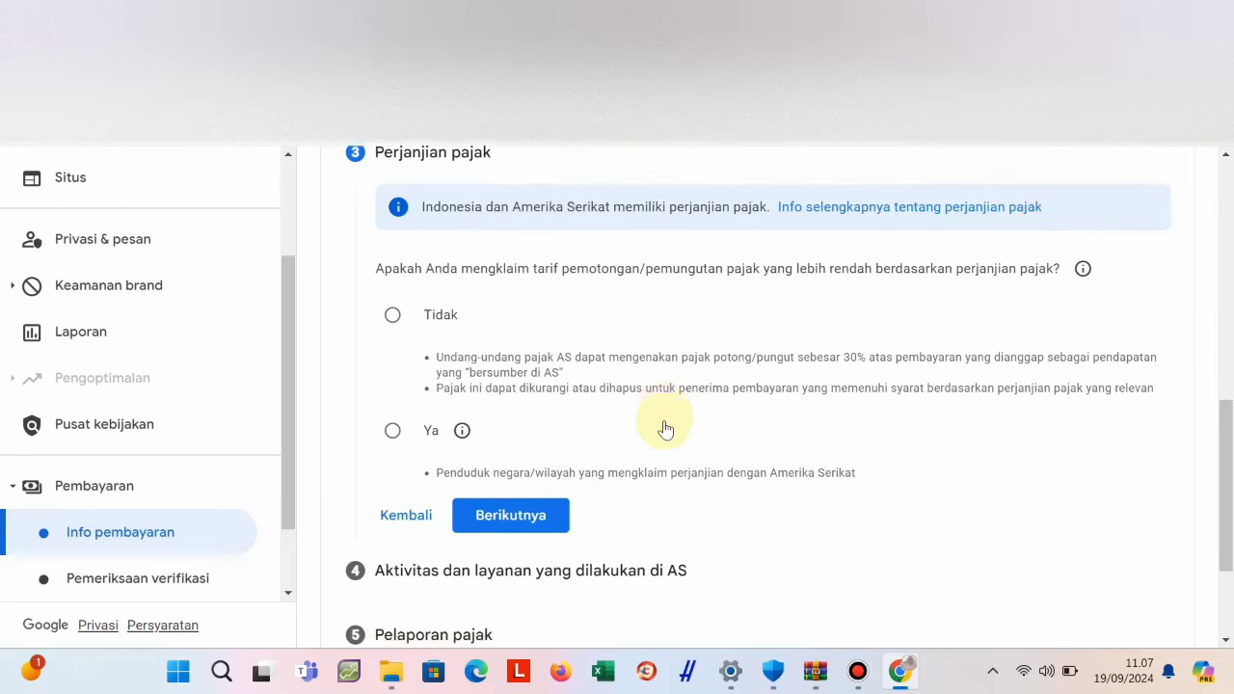
pyautogui.scroll(-1, 665, 429)
pyautogui.scroll(1, 665, 429)
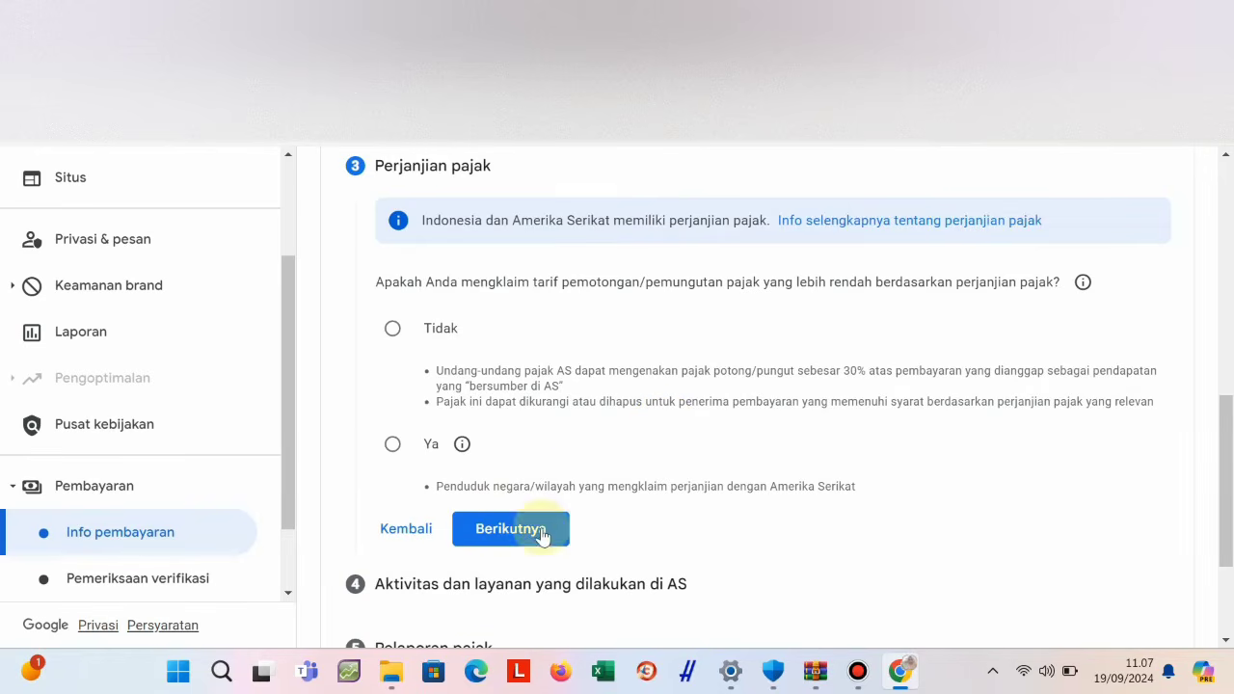
# Answer Ya to the reduced treaty rate, tick 'Penduduk negara berikut', and choose Indonesia.
pyautogui.click(392, 447)
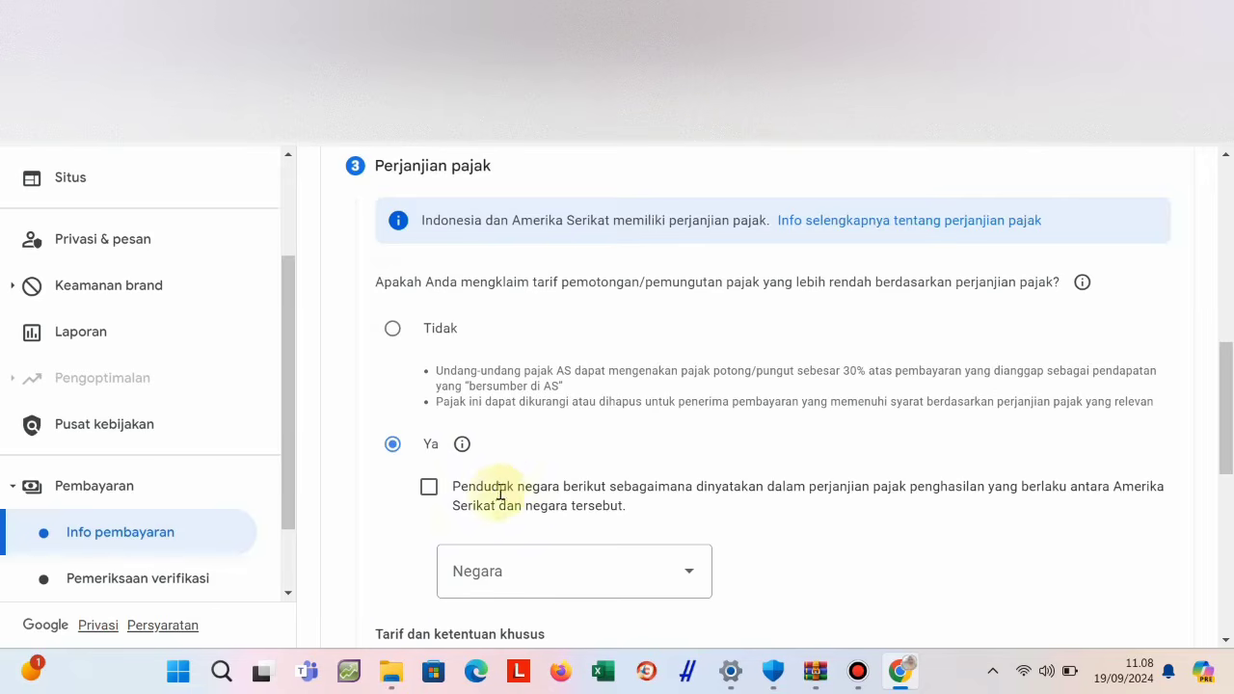
pyautogui.click(429, 487)
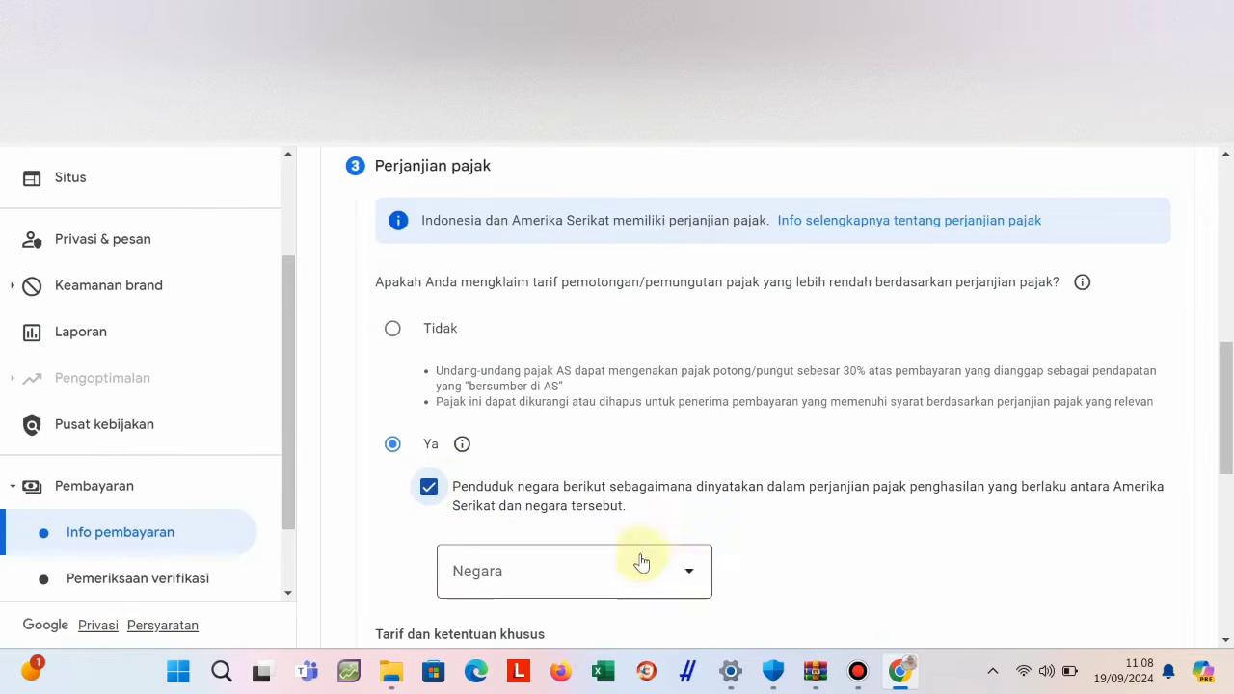
pyautogui.click(688, 577)
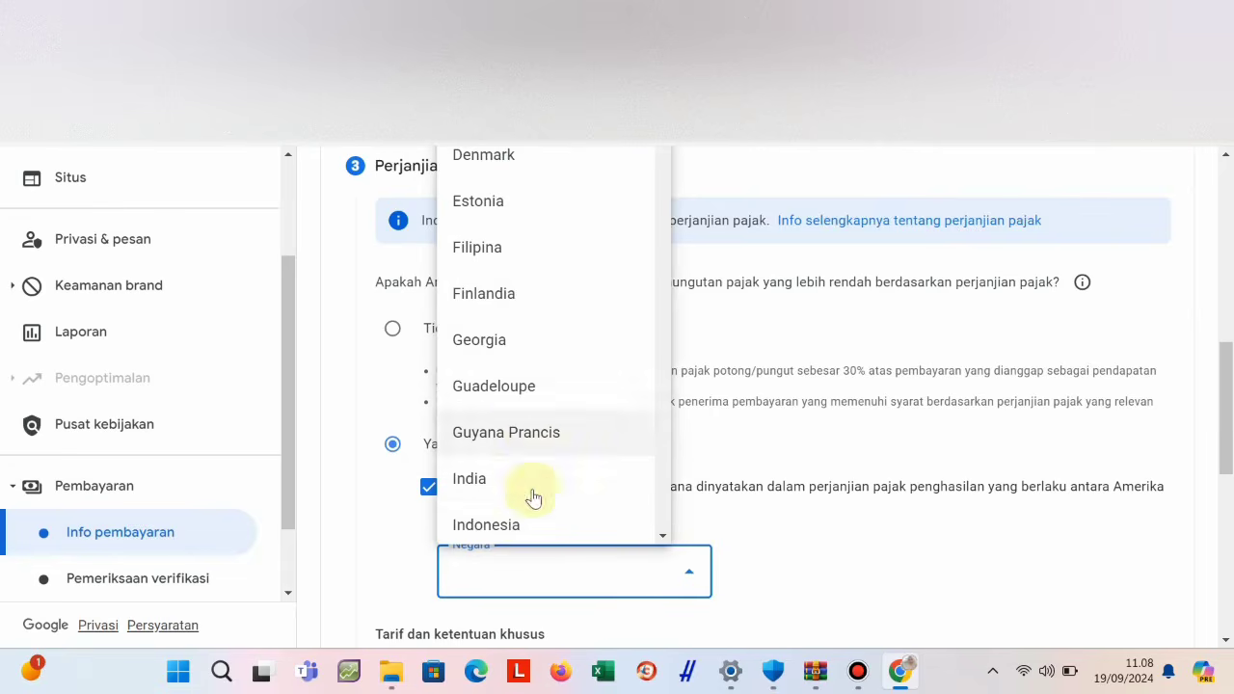
pyautogui.click(523, 524)
pyautogui.scroll(-2, 757, 533)
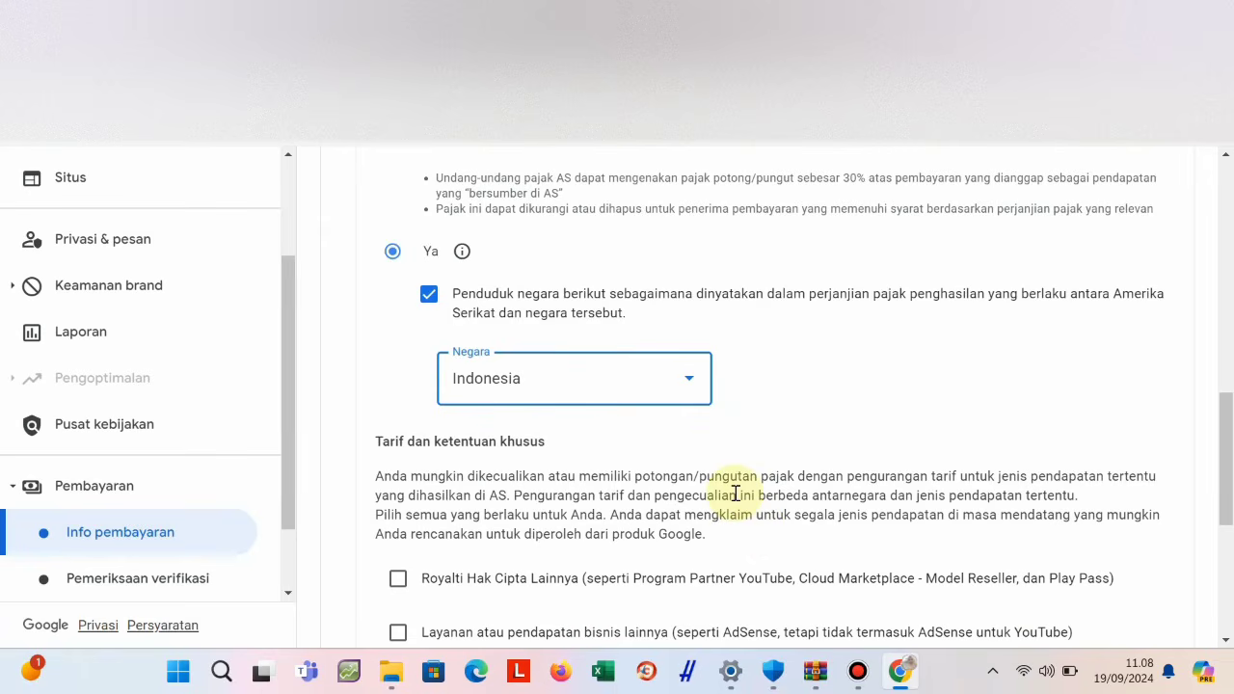
pyautogui.scroll(-1, 735, 493)
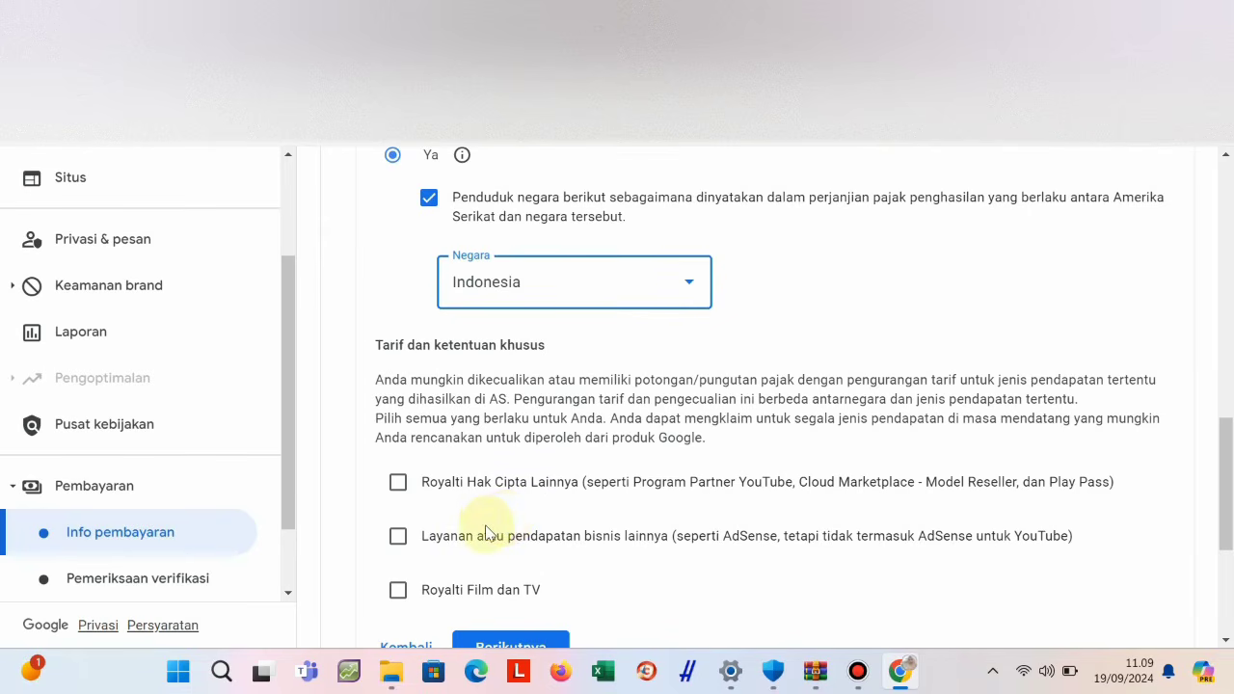
# Tick other business services income, set 0% under Pasal 8 ayat 1, and tick the treaty-reason box.
pyautogui.click(398, 536)
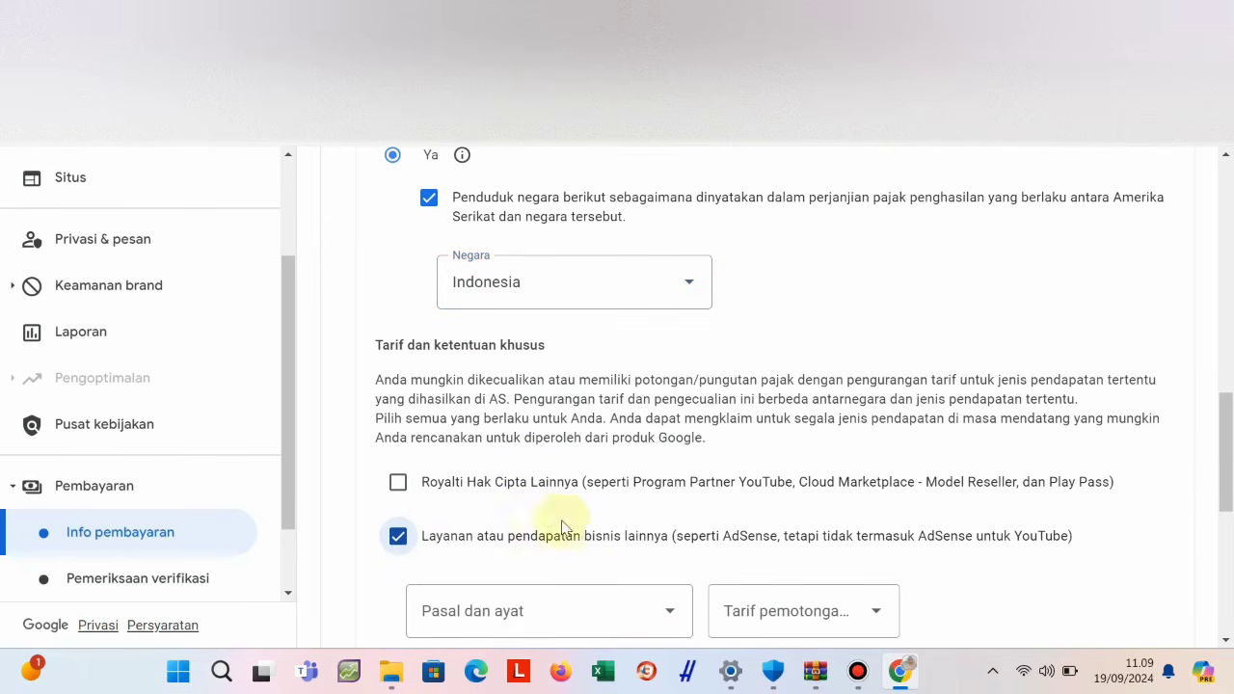
pyautogui.scroll(-2, 622, 530)
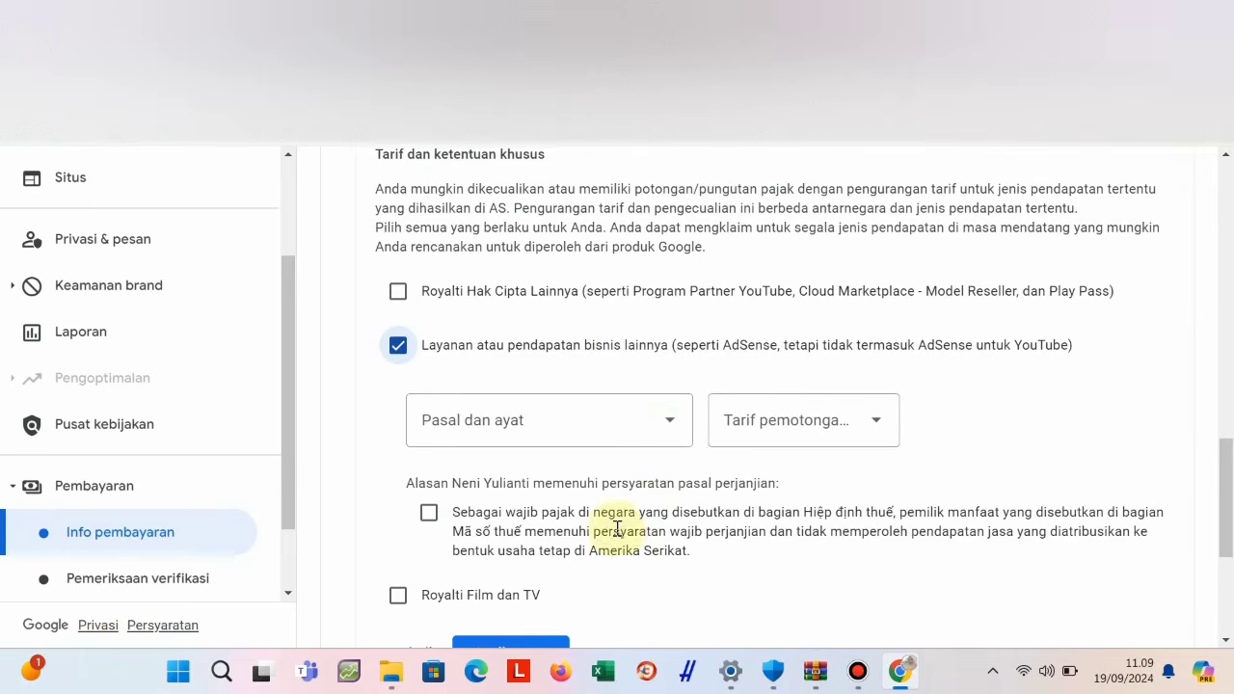
pyautogui.click(665, 422)
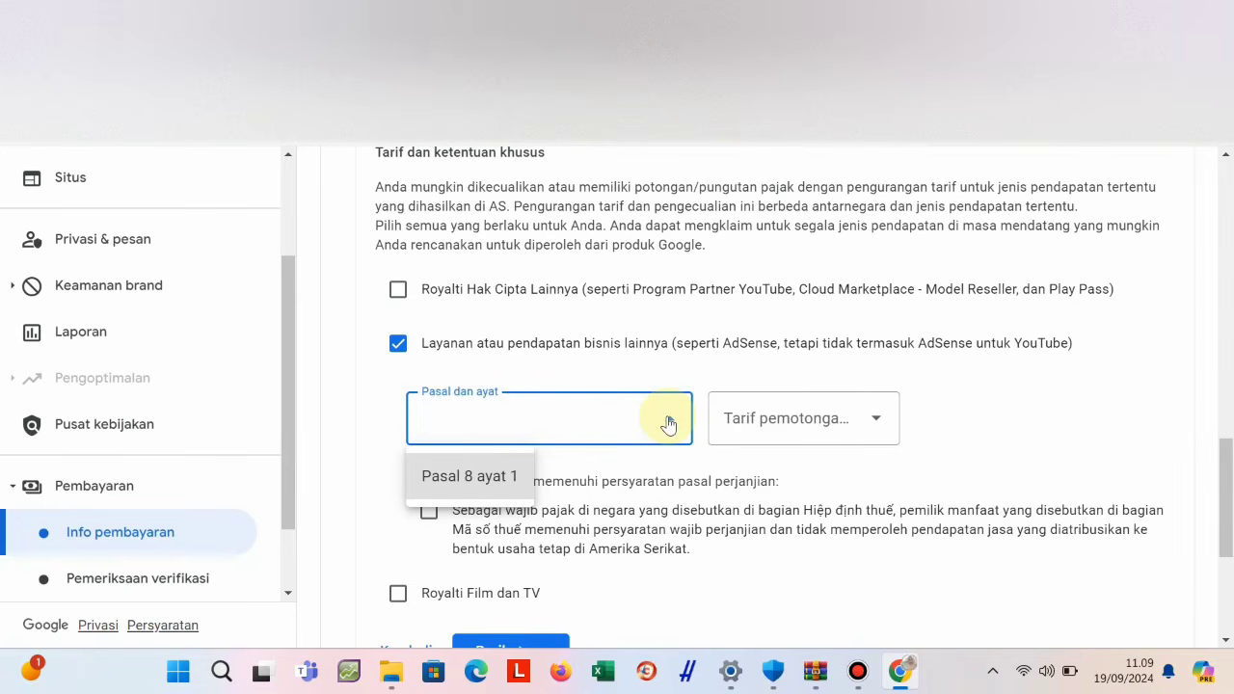
pyautogui.click(521, 525)
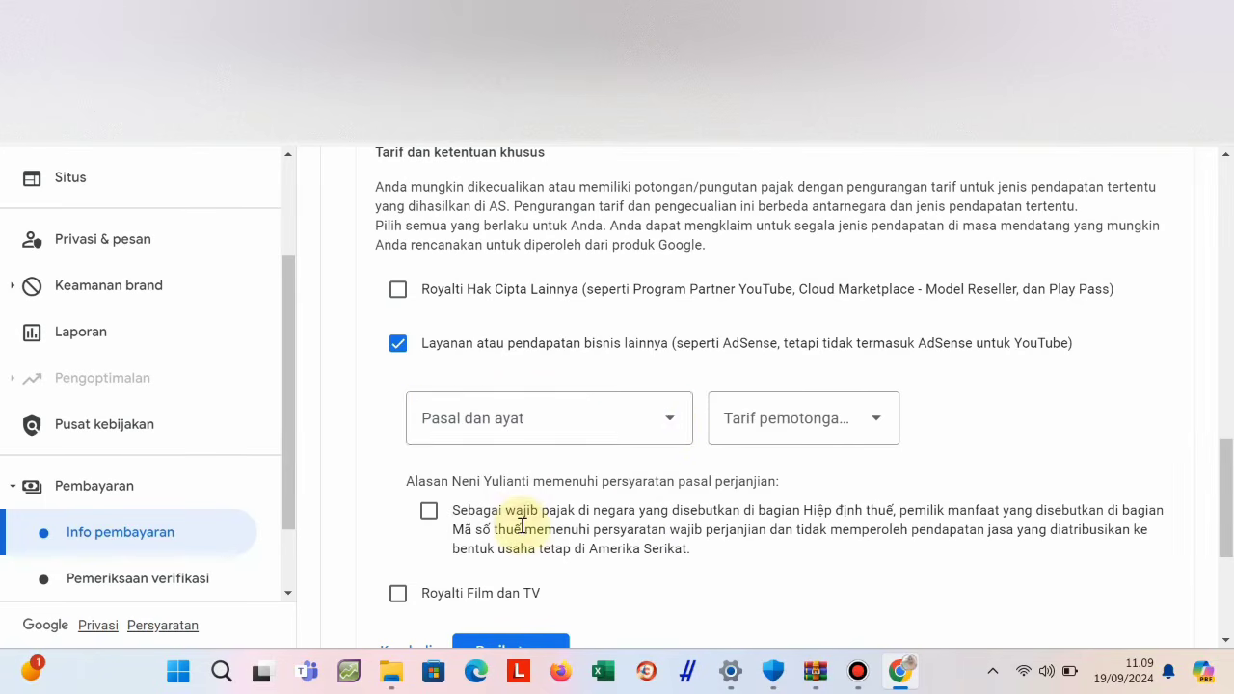
pyautogui.click(785, 428)
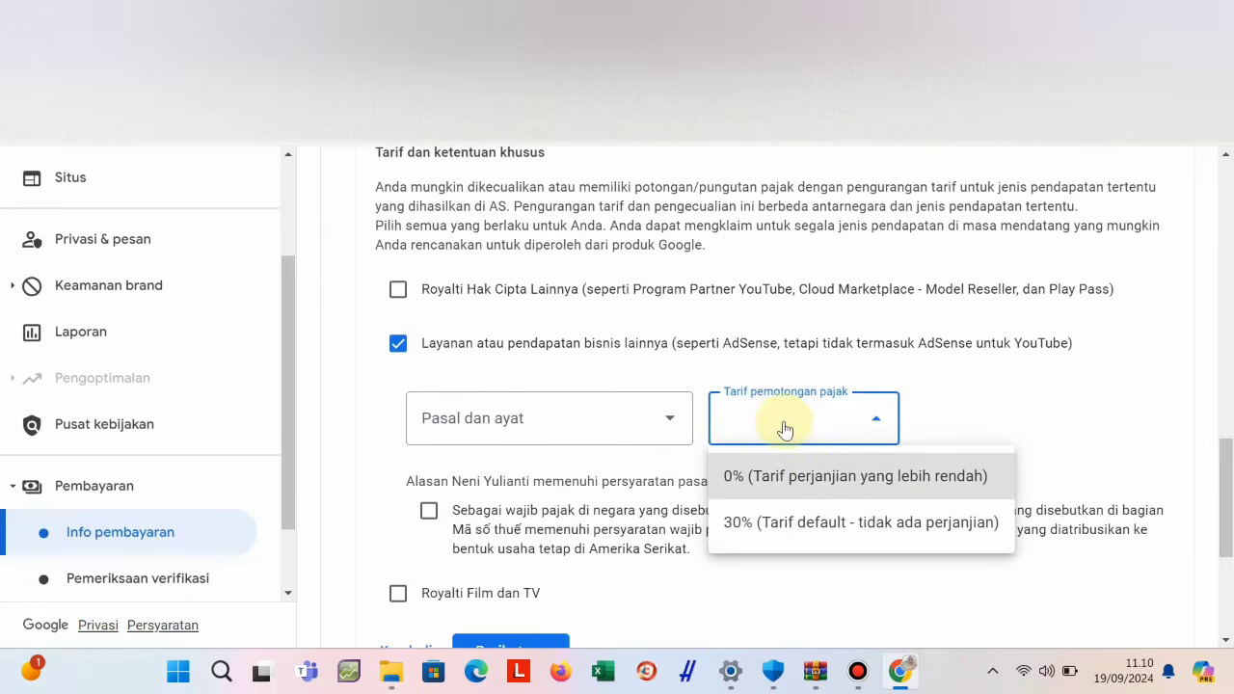
pyautogui.click(795, 486)
pyautogui.click(669, 417)
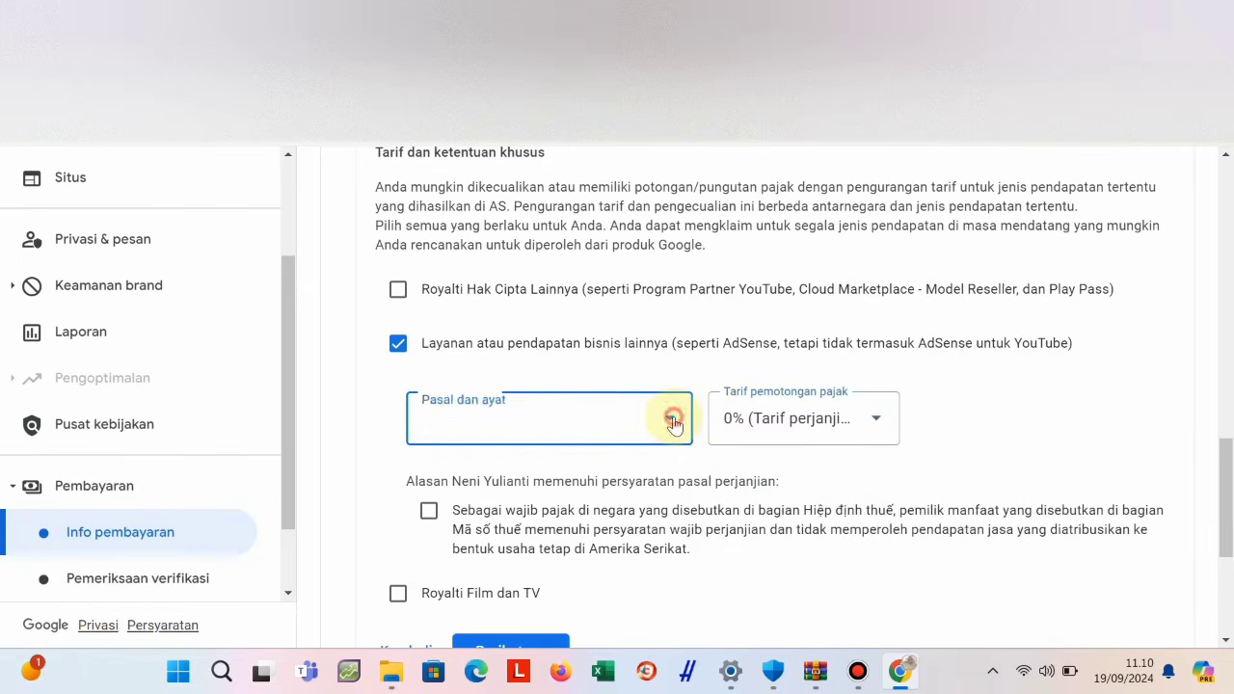
pyautogui.click(469, 476)
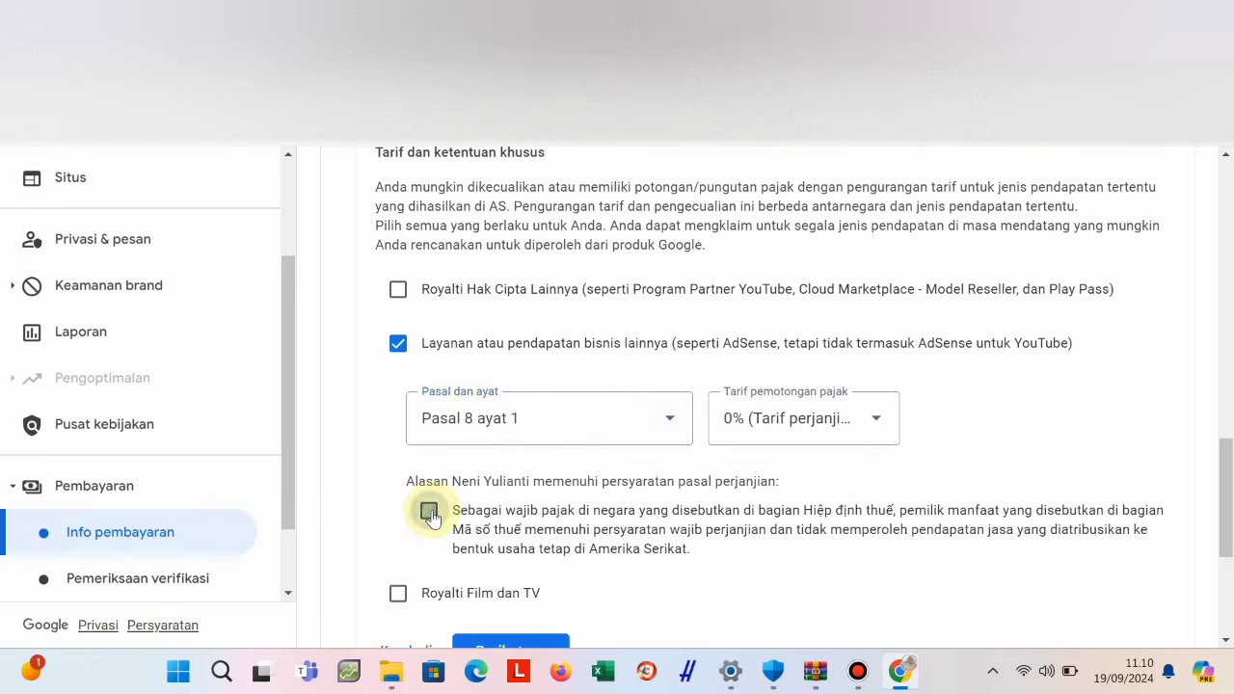
pyautogui.click(429, 510)
pyautogui.scroll(-2, 495, 512)
pyautogui.scroll(1, 505, 508)
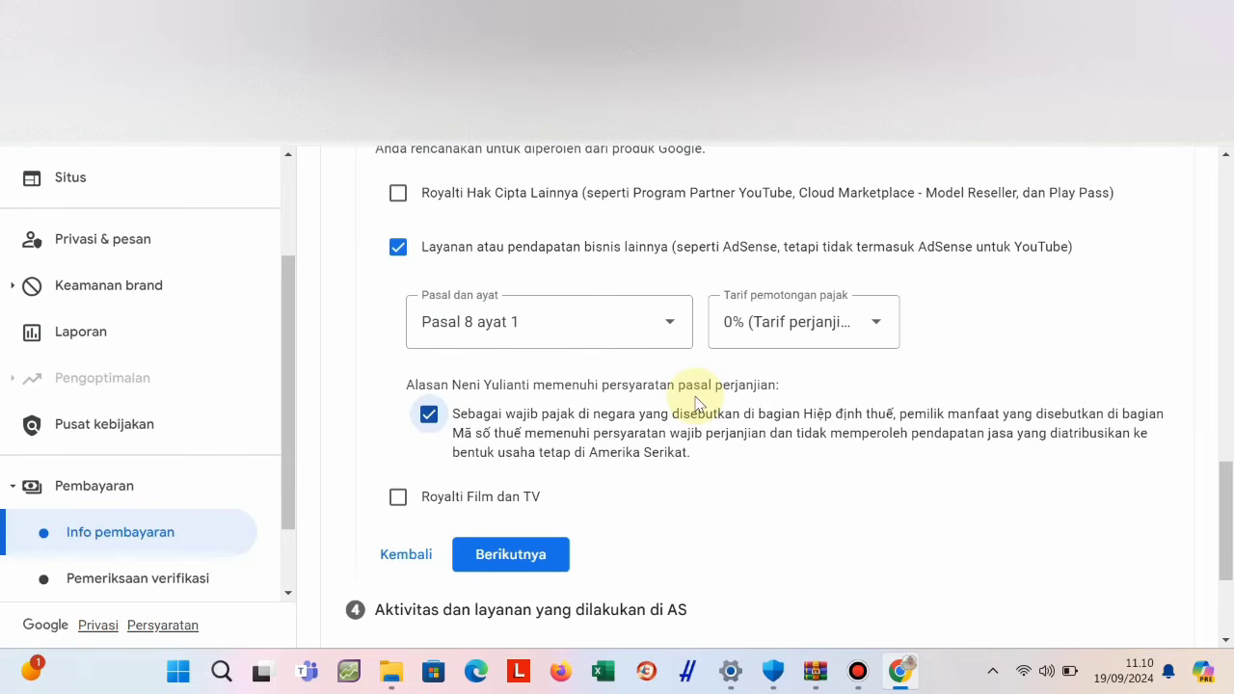
pyautogui.click(665, 321)
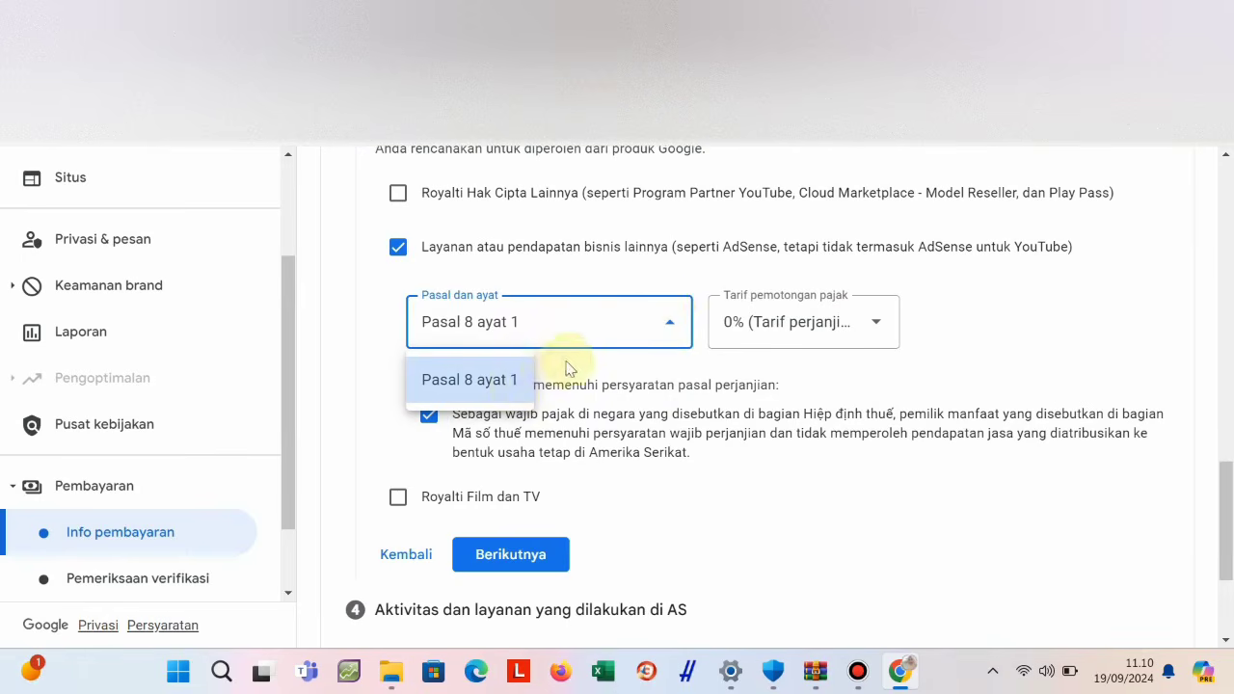
pyautogui.click(521, 380)
pyautogui.click(677, 322)
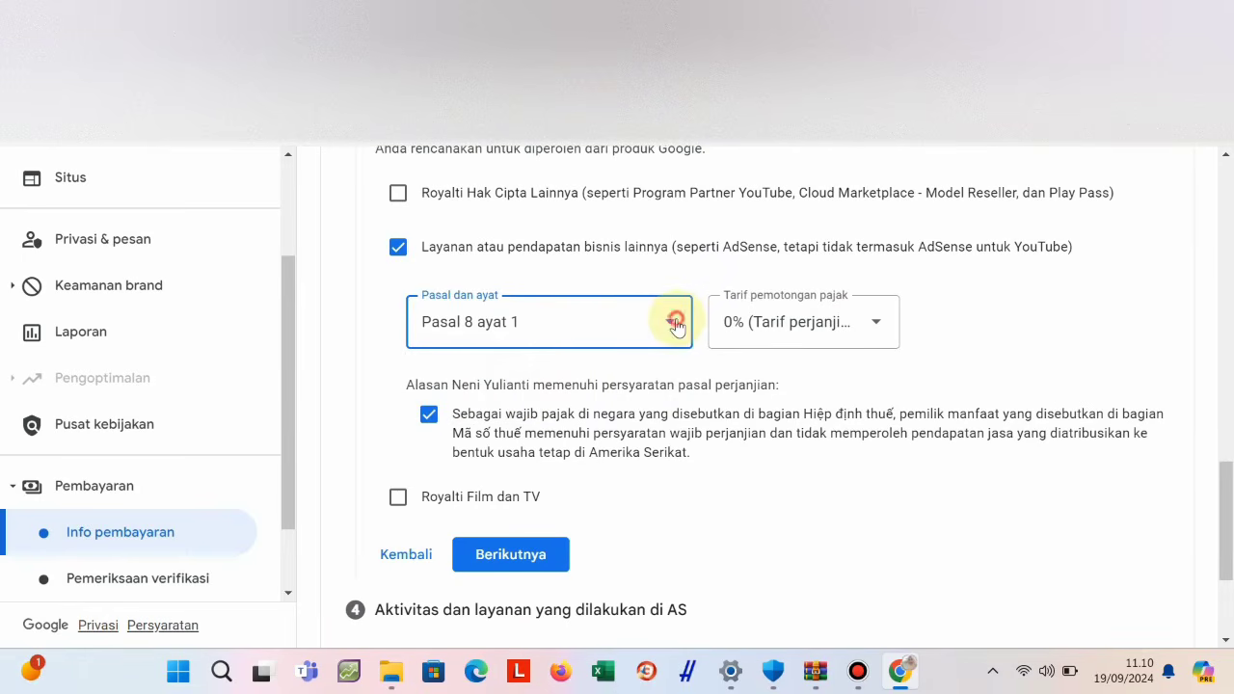
pyautogui.click(665, 328)
pyautogui.click(665, 328)
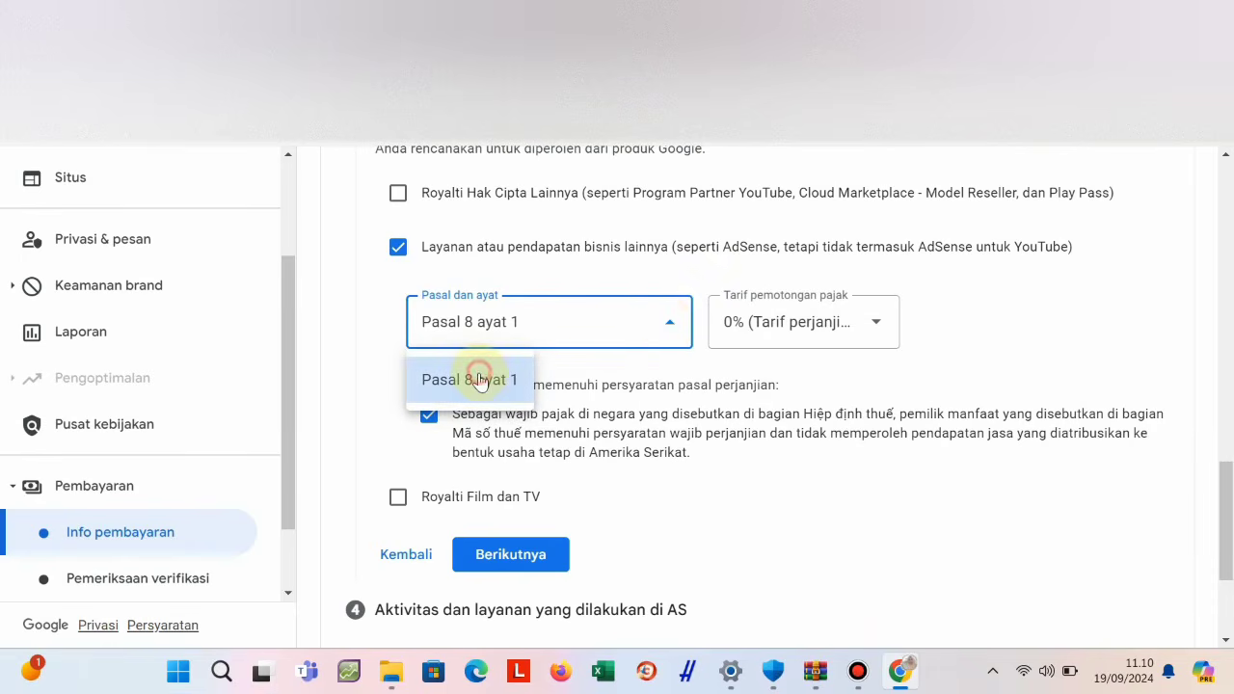
pyautogui.click(482, 377)
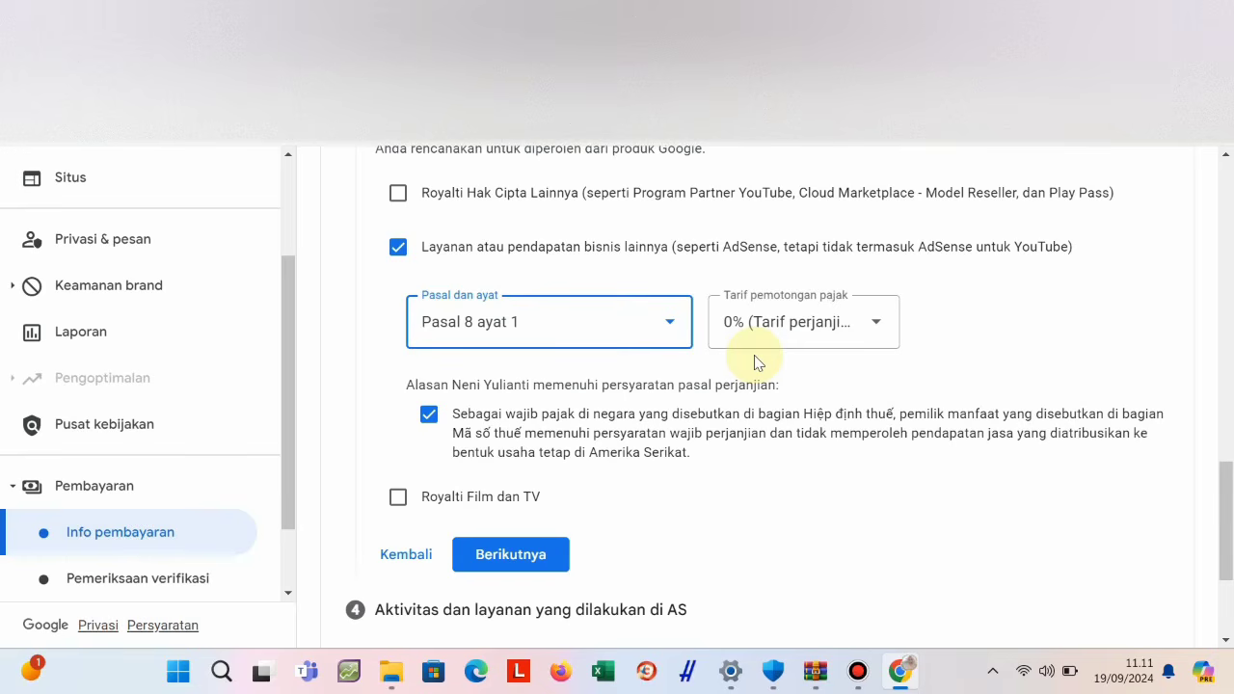
pyautogui.click(669, 322)
pyautogui.click(472, 384)
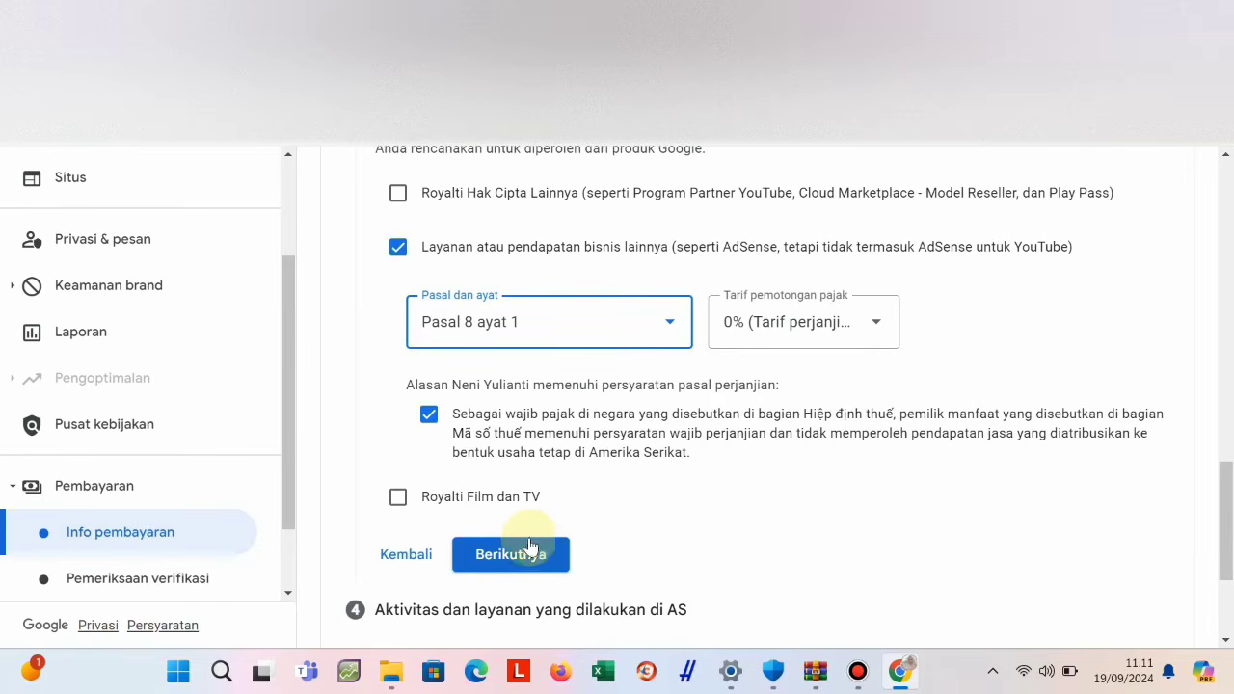
# Tick both royalty types and set film and TV royalties to Pasal 13 ayat 2 at 10%.
pyautogui.click(398, 193)
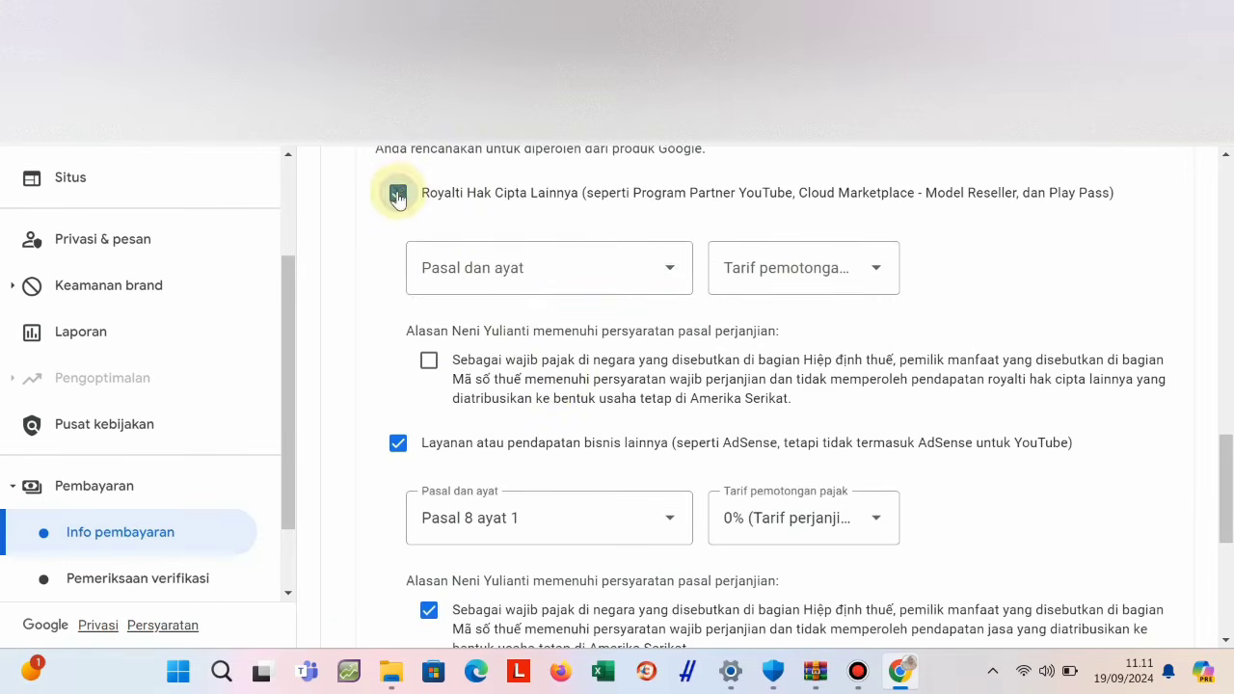
pyautogui.scroll(-1, 645, 501)
pyautogui.scroll(-3, 646, 511)
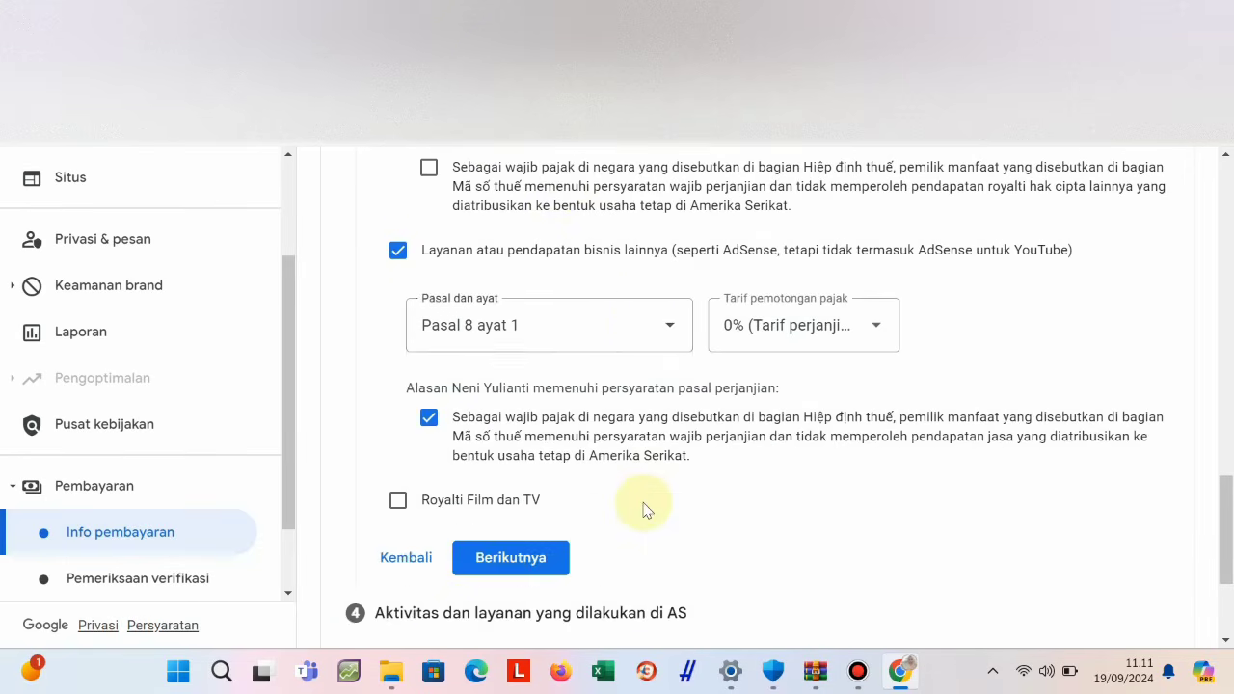
pyautogui.click(398, 500)
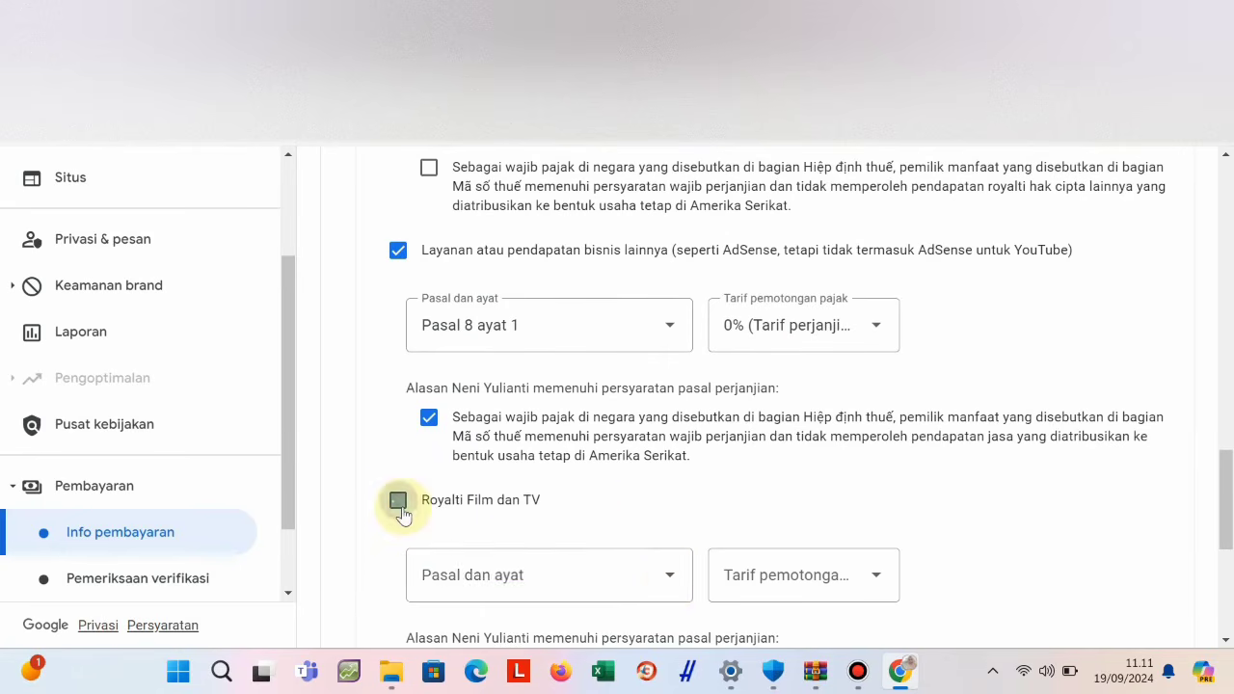
pyautogui.click(672, 583)
pyautogui.scroll(-3, 665, 588)
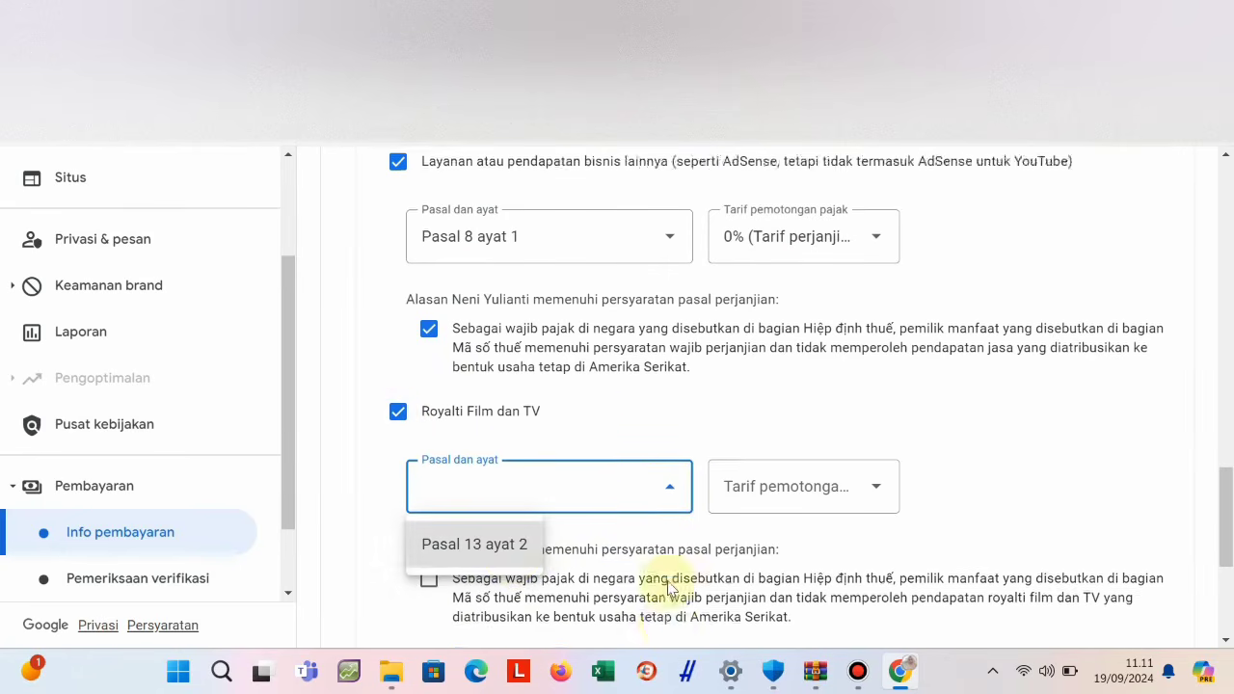
pyautogui.click(504, 435)
pyautogui.click(848, 385)
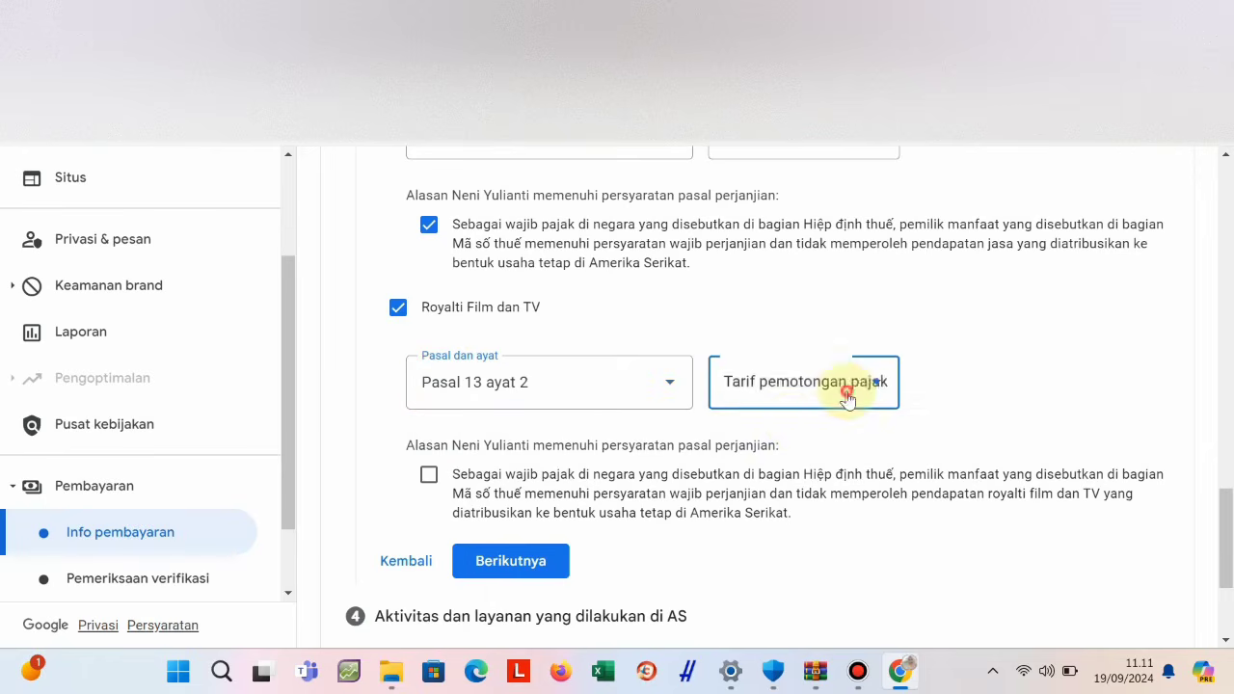
pyautogui.click(834, 443)
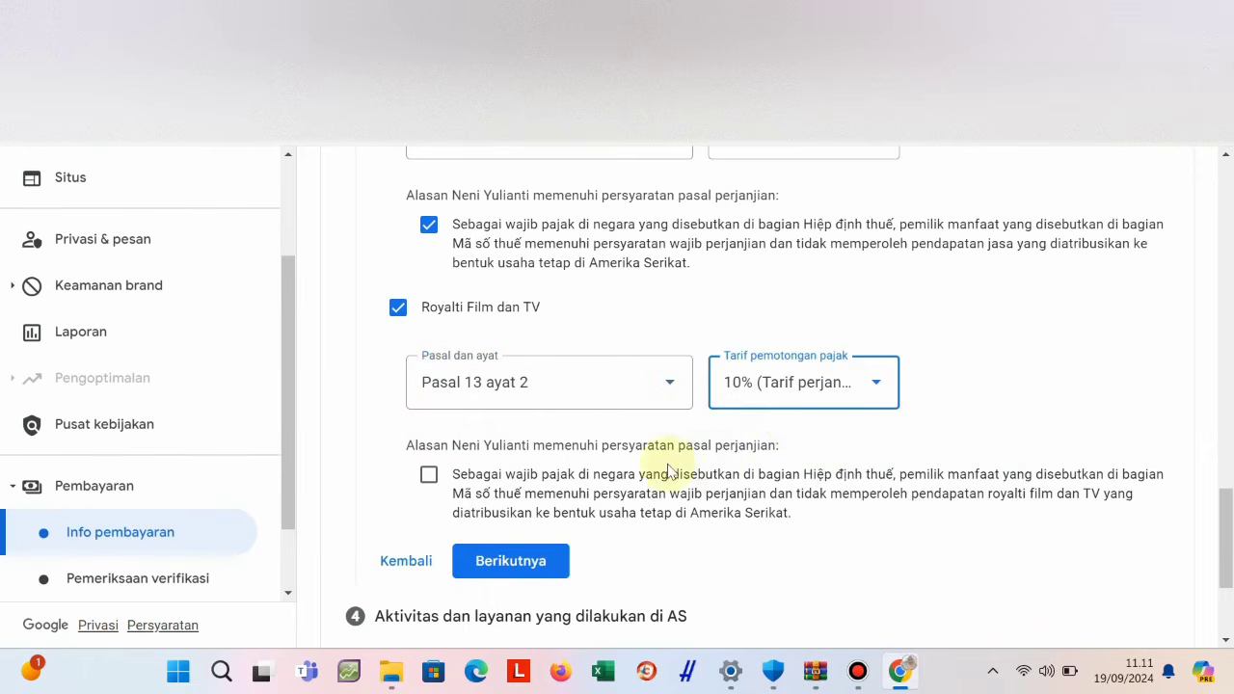
# Set other copyright royalties to Pasal 13 ayat 2 at 10% and confirm their treaty eligibility.
pyautogui.scroll(5, 492, 424)
pyautogui.scroll(4, 508, 428)
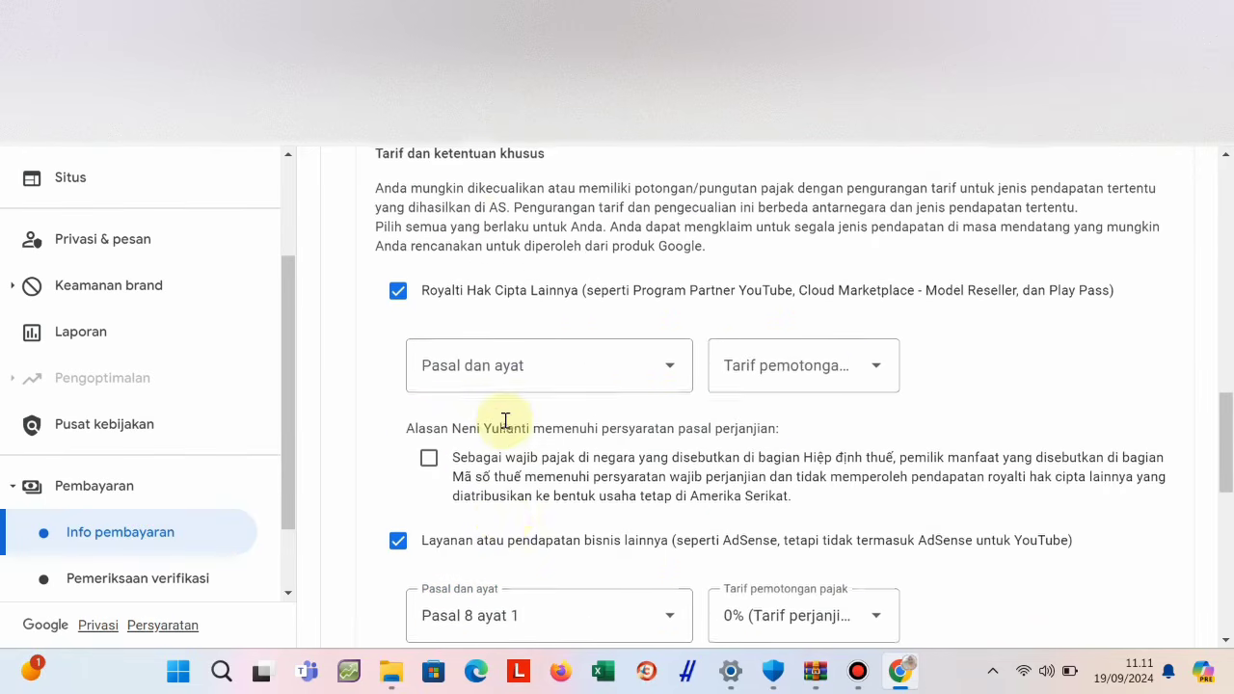
pyautogui.scroll(-3, 505, 421)
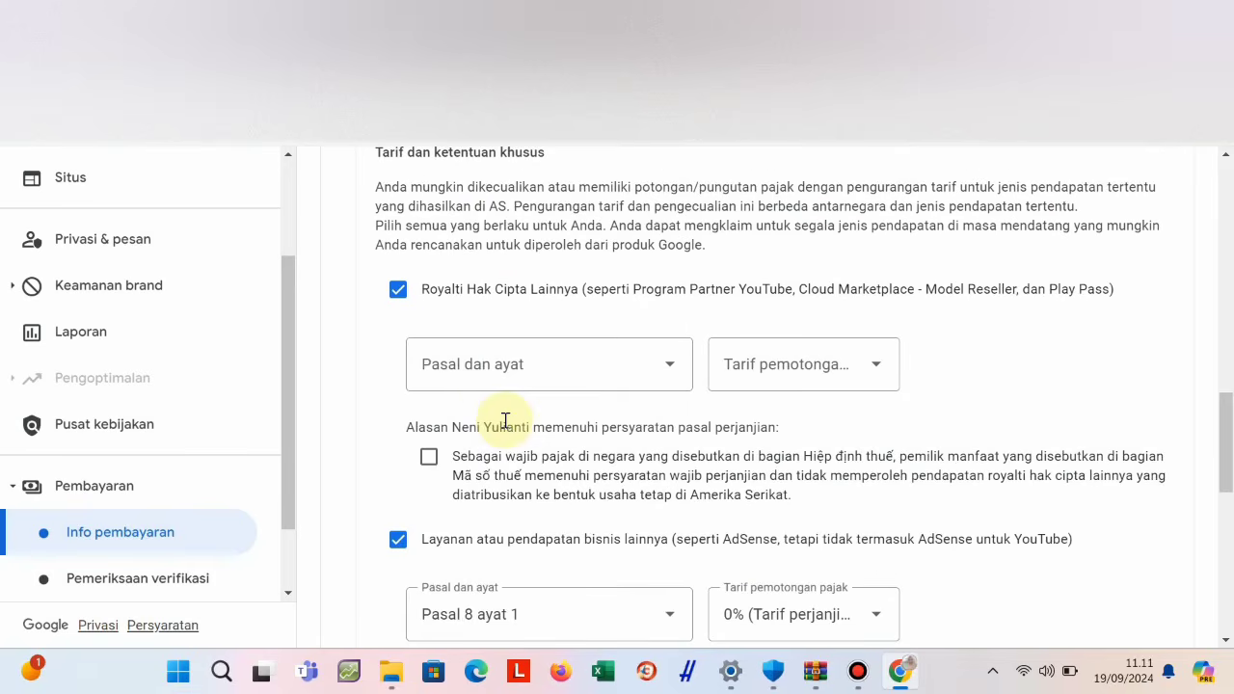
pyautogui.click(677, 372)
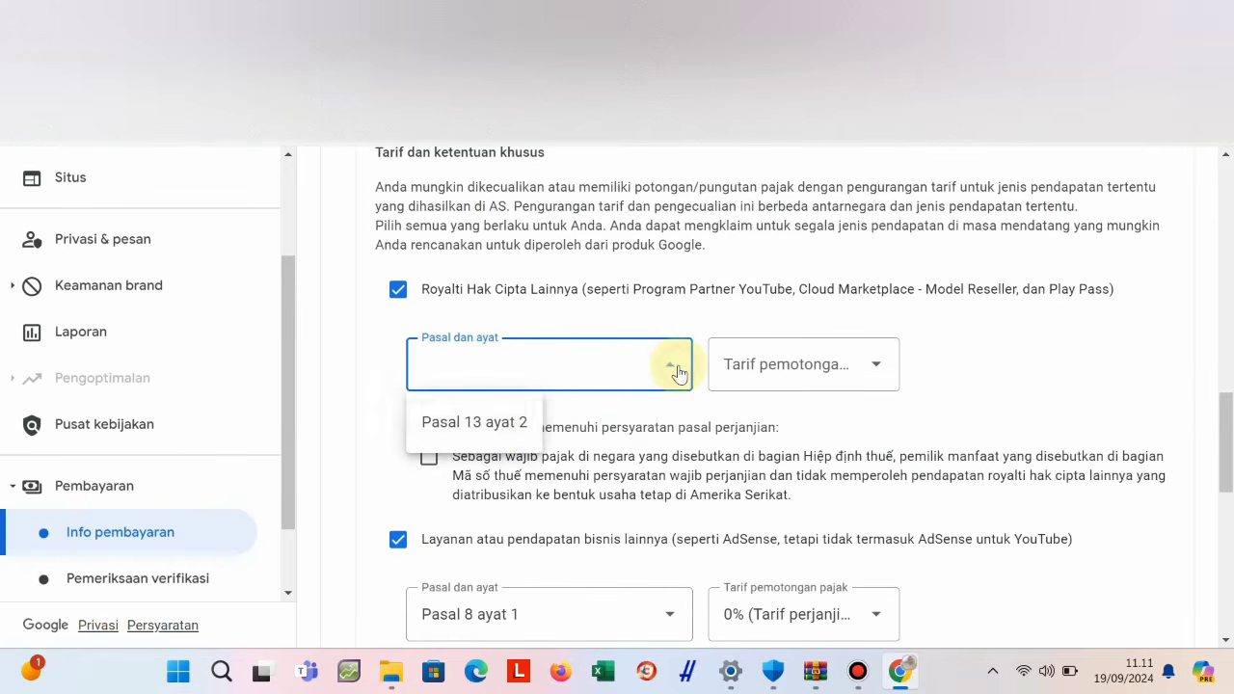
pyautogui.click(515, 424)
pyautogui.click(774, 363)
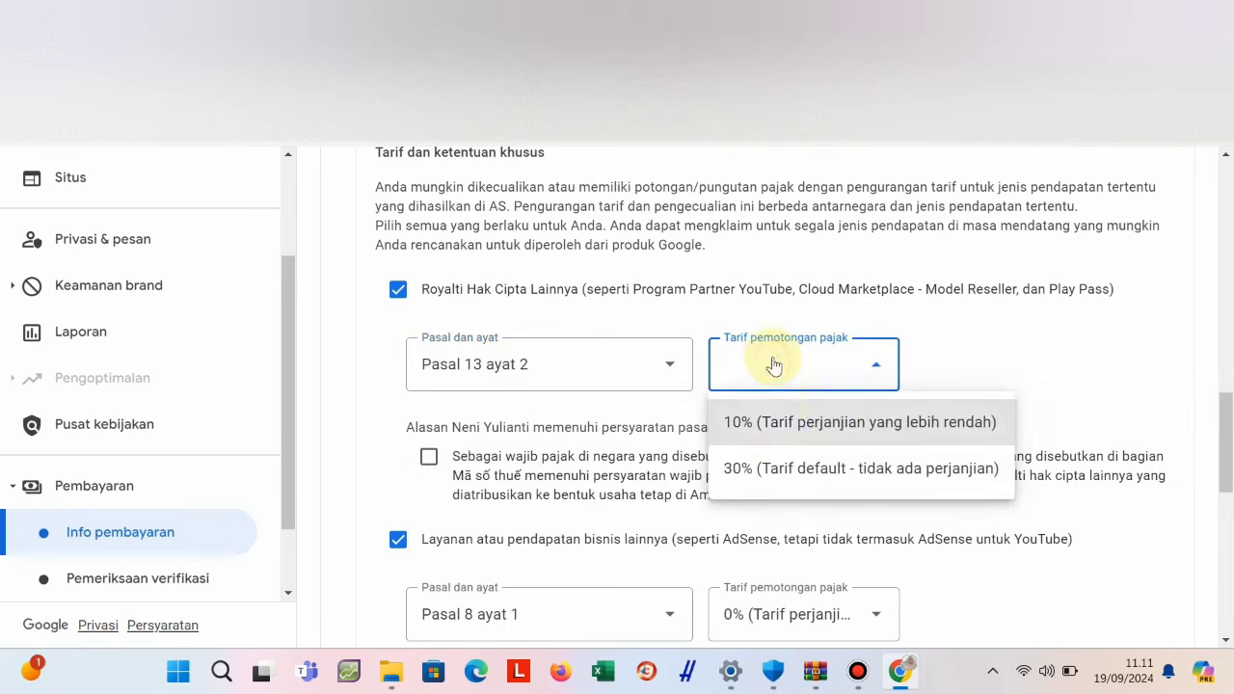
pyautogui.click(785, 421)
pyautogui.click(429, 459)
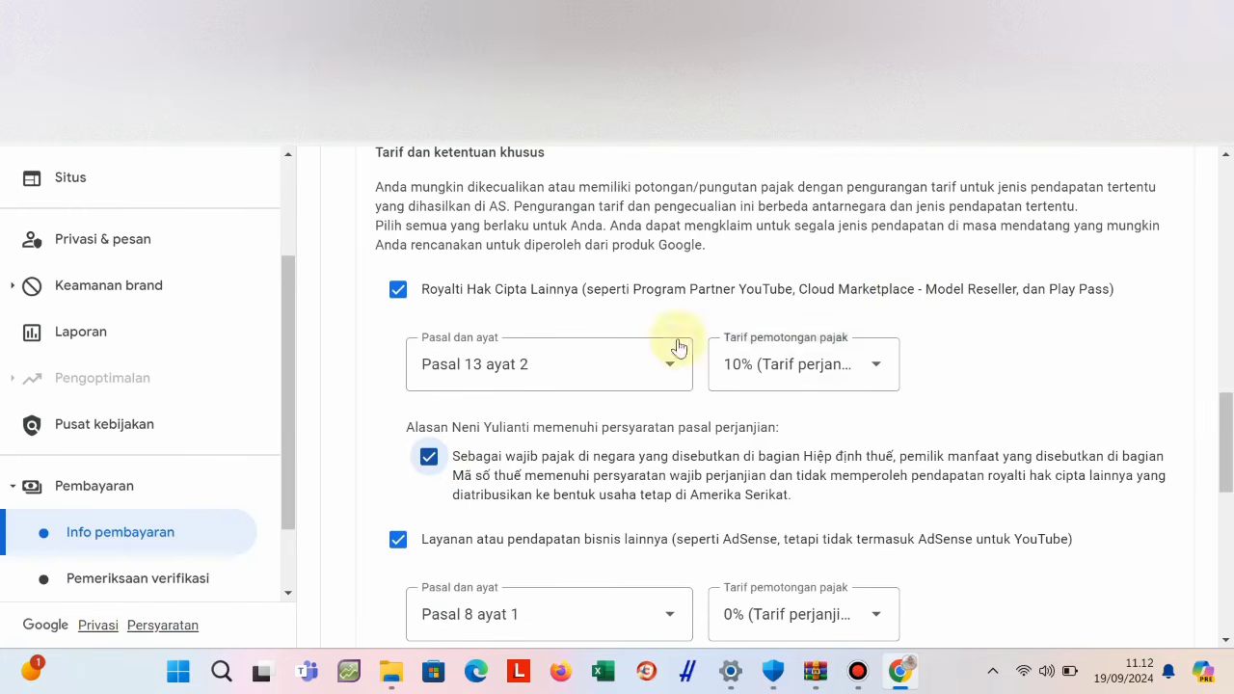
pyautogui.scroll(2, 666, 310)
pyautogui.scroll(-2, 669, 316)
# Re-confirm copyright royalties at Pasal 13 ayat 2, 10% and business services at Pasal 8 ayat 1, 0%.
pyautogui.click(668, 367)
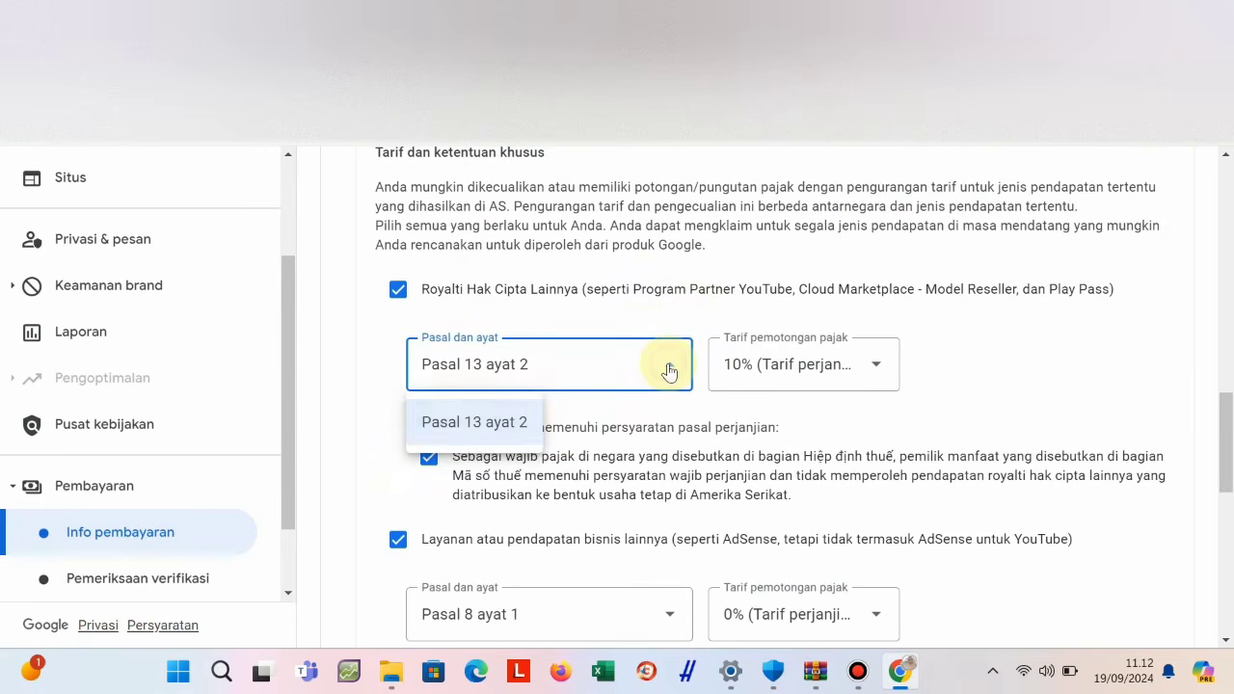
pyautogui.click(457, 421)
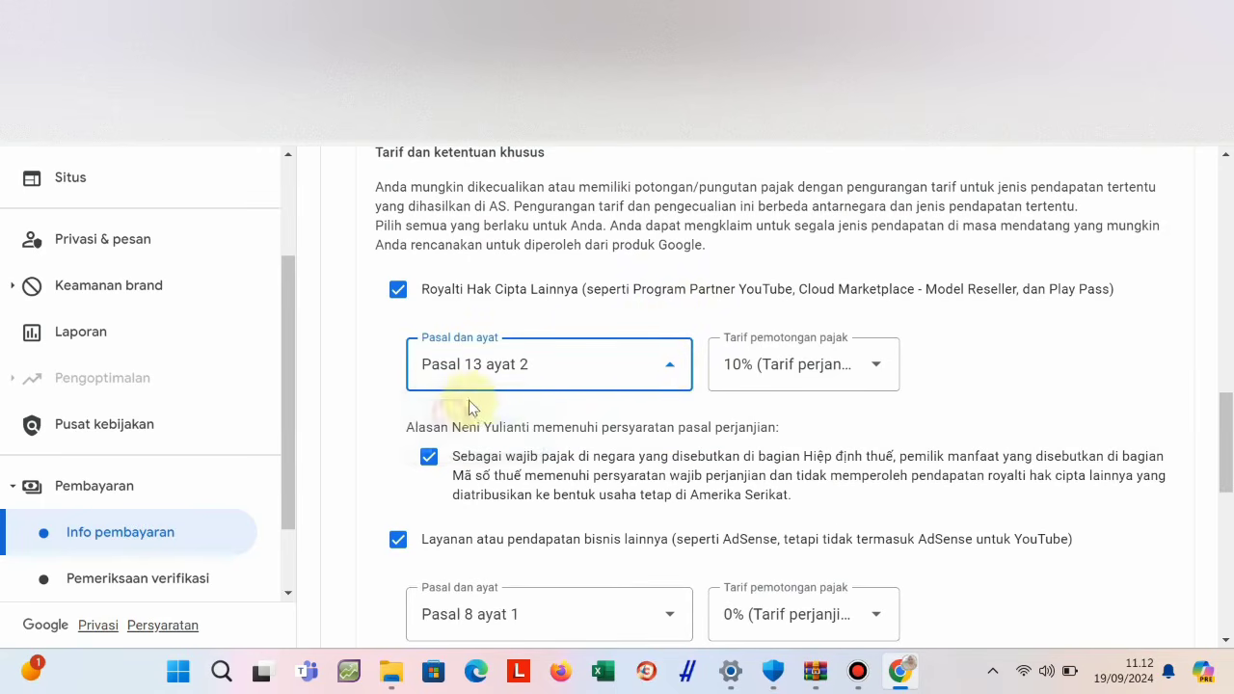
pyautogui.scroll(-1, 800, 410)
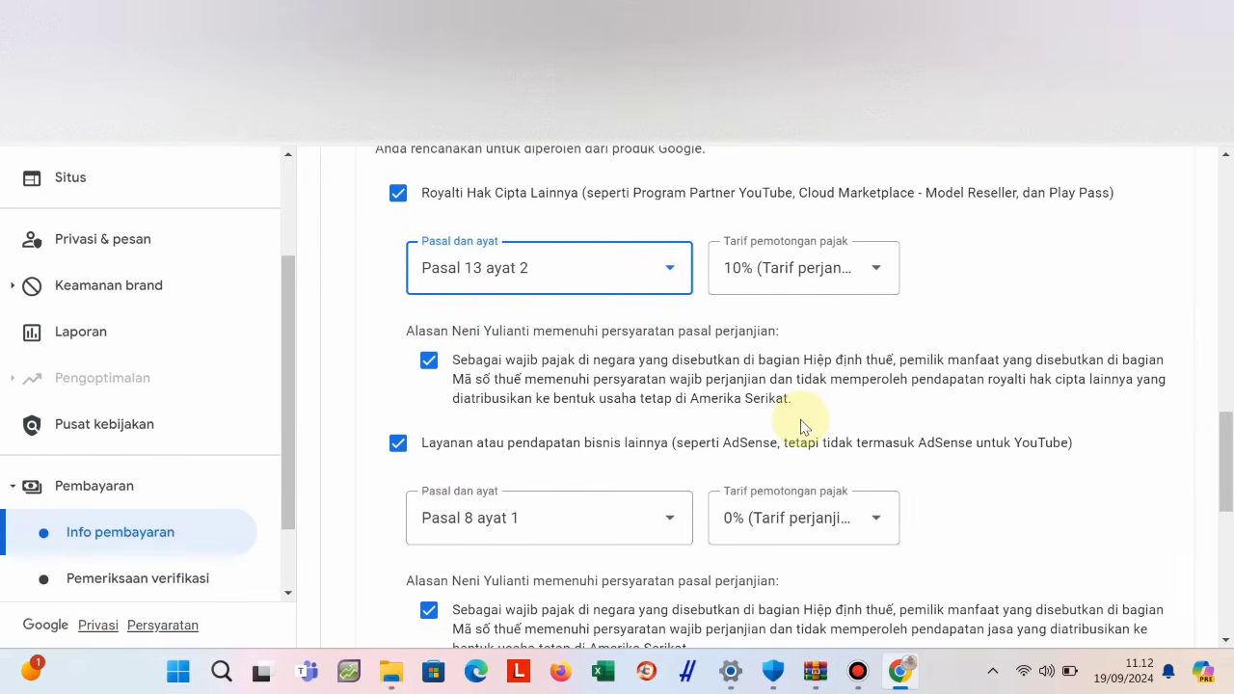
pyautogui.scroll(-1, 800, 427)
pyautogui.click(661, 421)
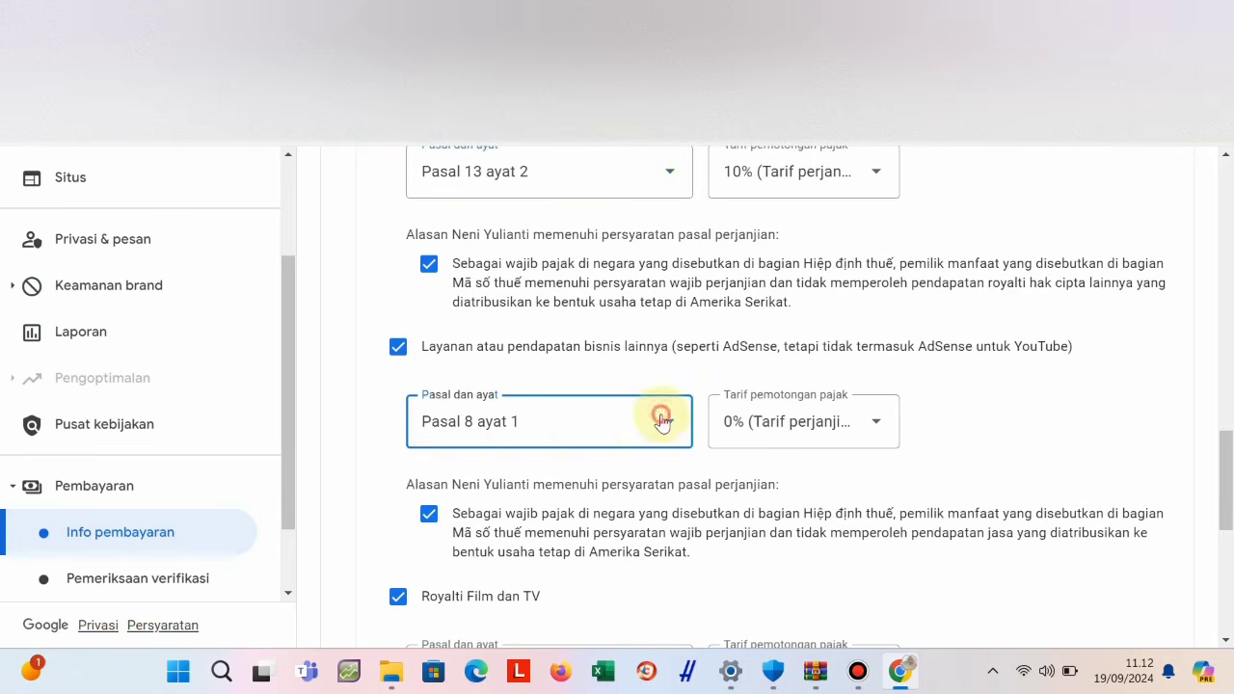
pyautogui.click(496, 476)
pyautogui.click(796, 424)
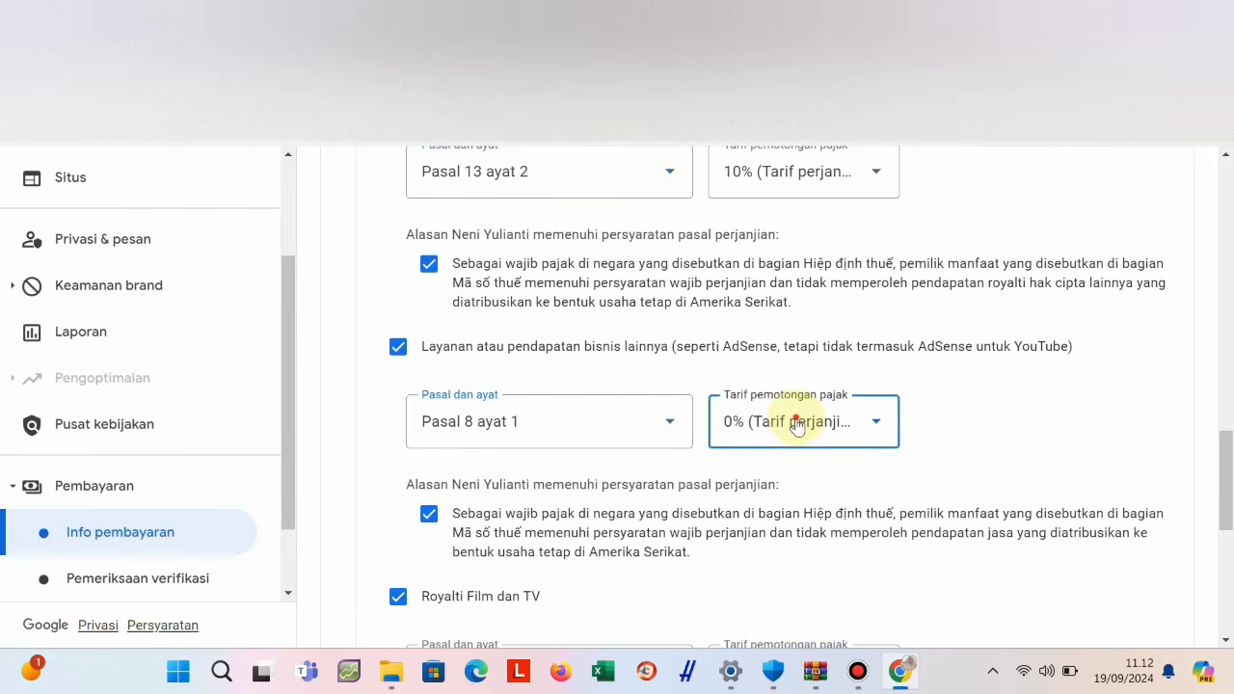
pyautogui.click(799, 476)
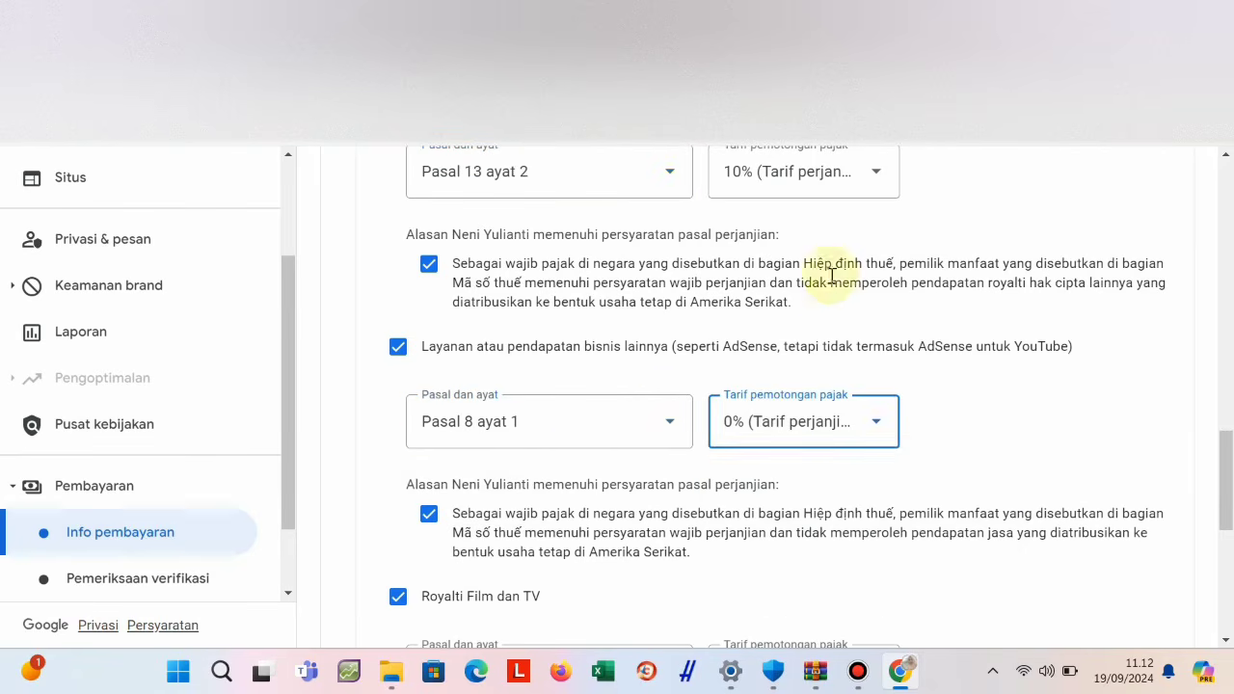
pyautogui.click(812, 172)
pyautogui.click(810, 231)
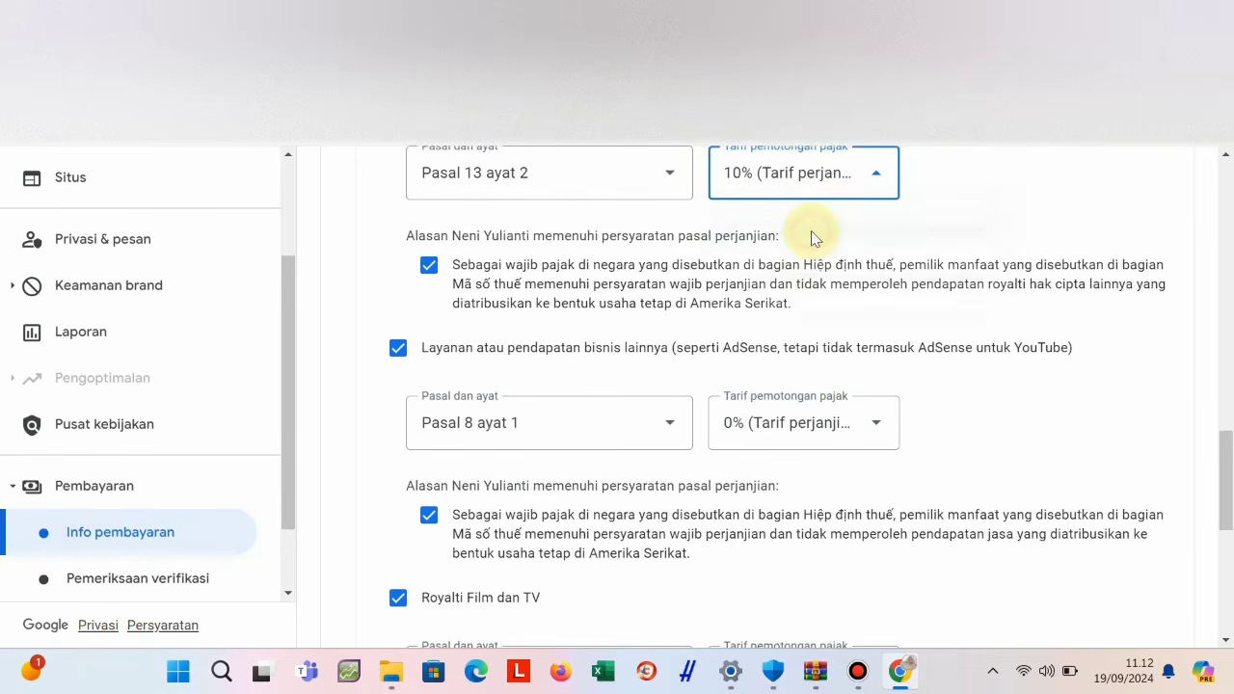
# Set film and TV royalties to Pasal 13 ayat 2 at 10% and tick their treaty-reason box.
pyautogui.scroll(-4, 807, 261)
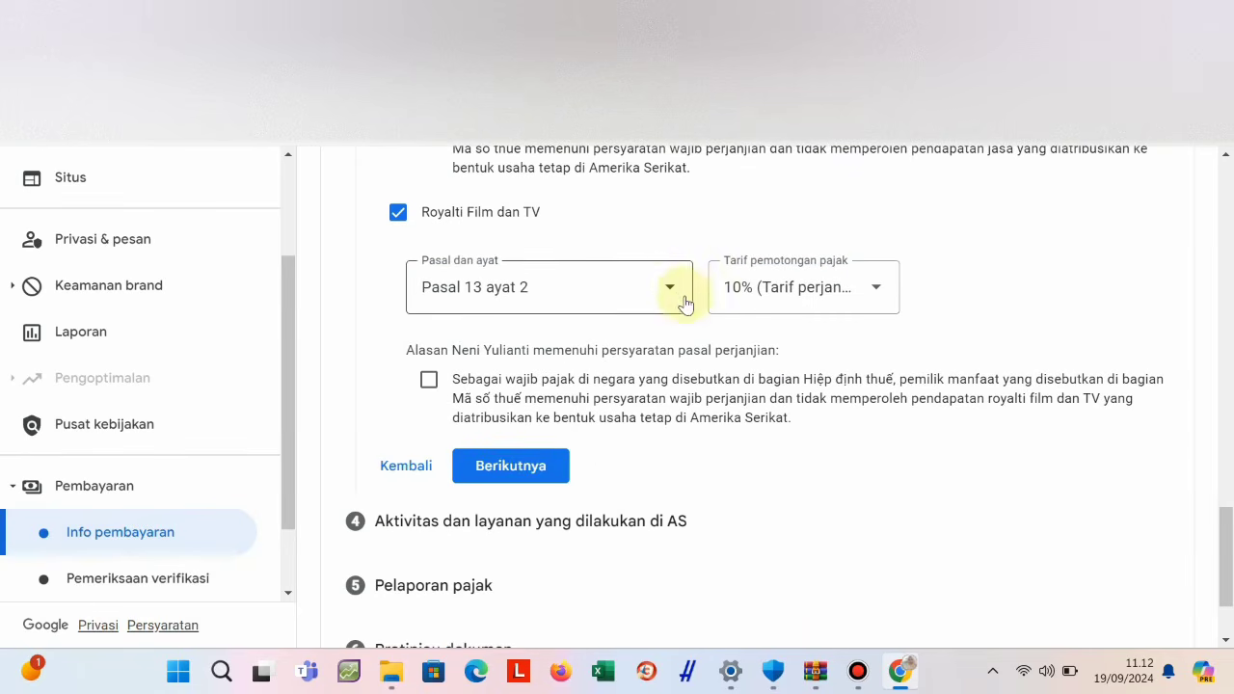
pyautogui.scroll(4, 687, 289)
pyautogui.scroll(-3, 675, 338)
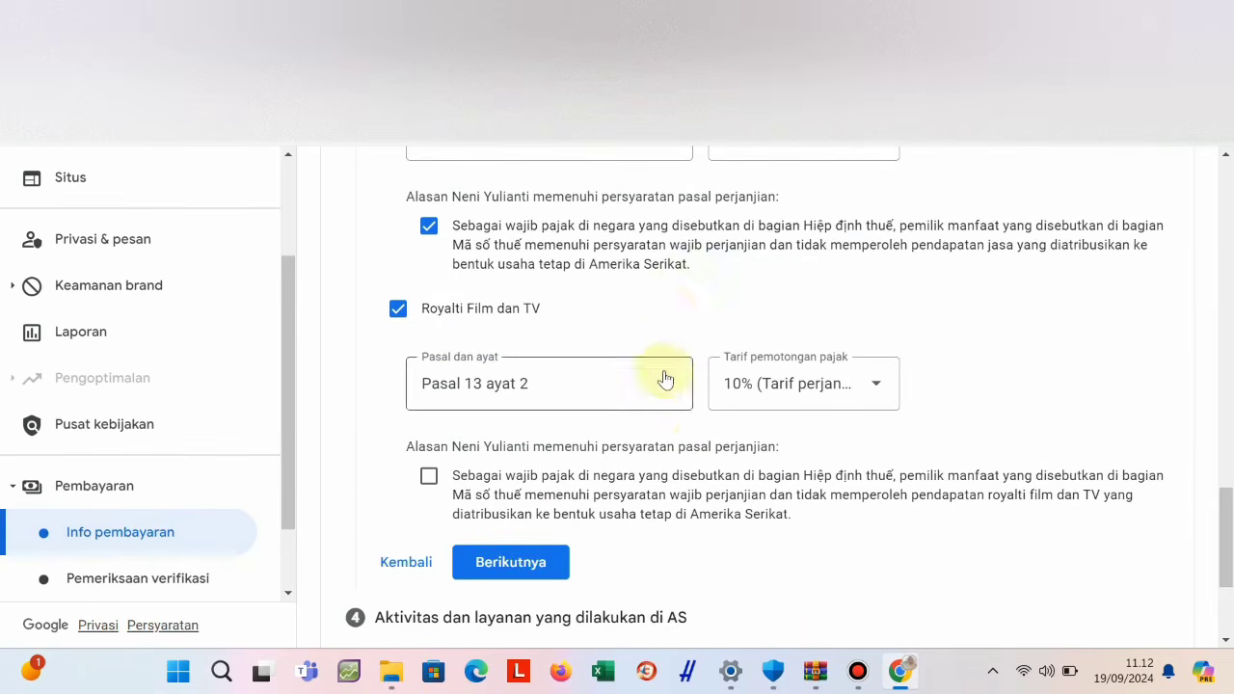
pyautogui.click(663, 382)
pyautogui.click(478, 439)
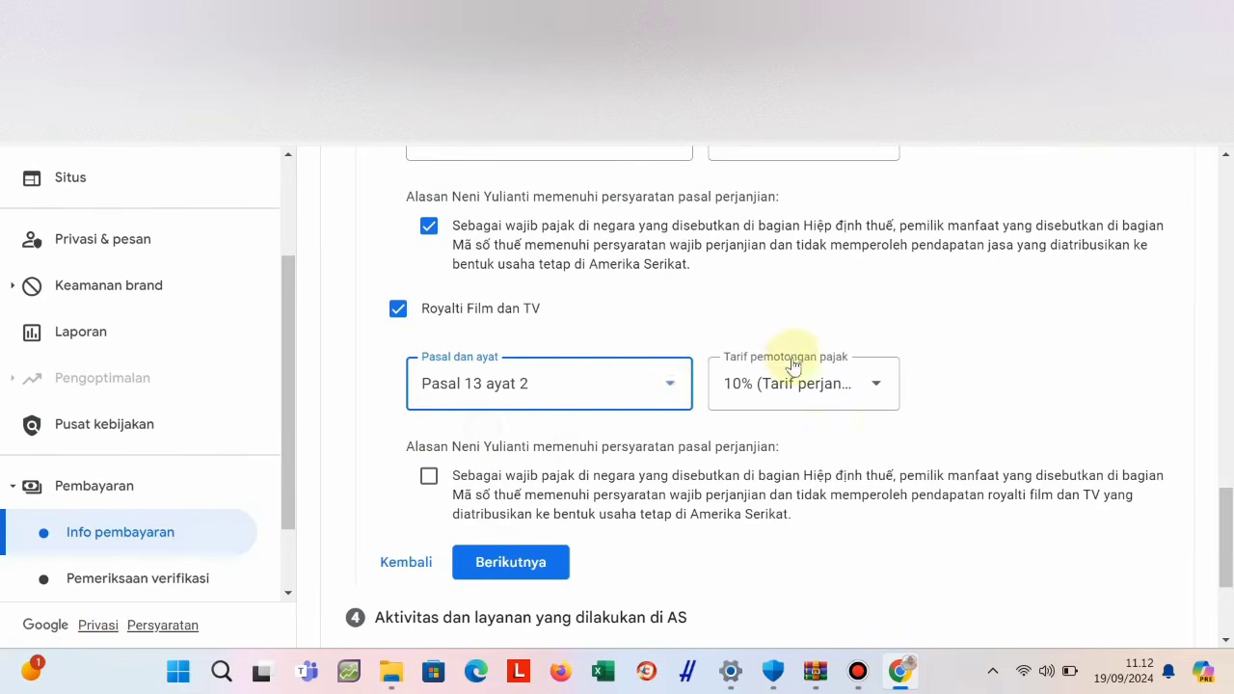
pyautogui.click(792, 371)
pyautogui.click(782, 441)
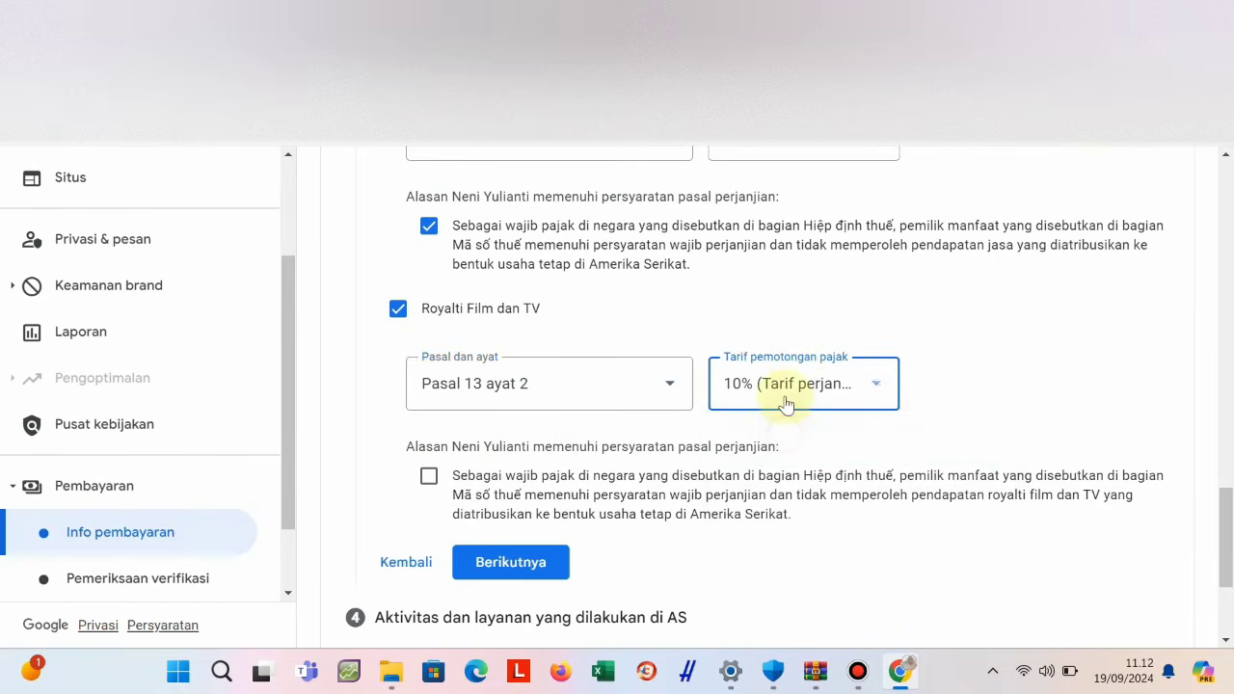
pyautogui.click(428, 475)
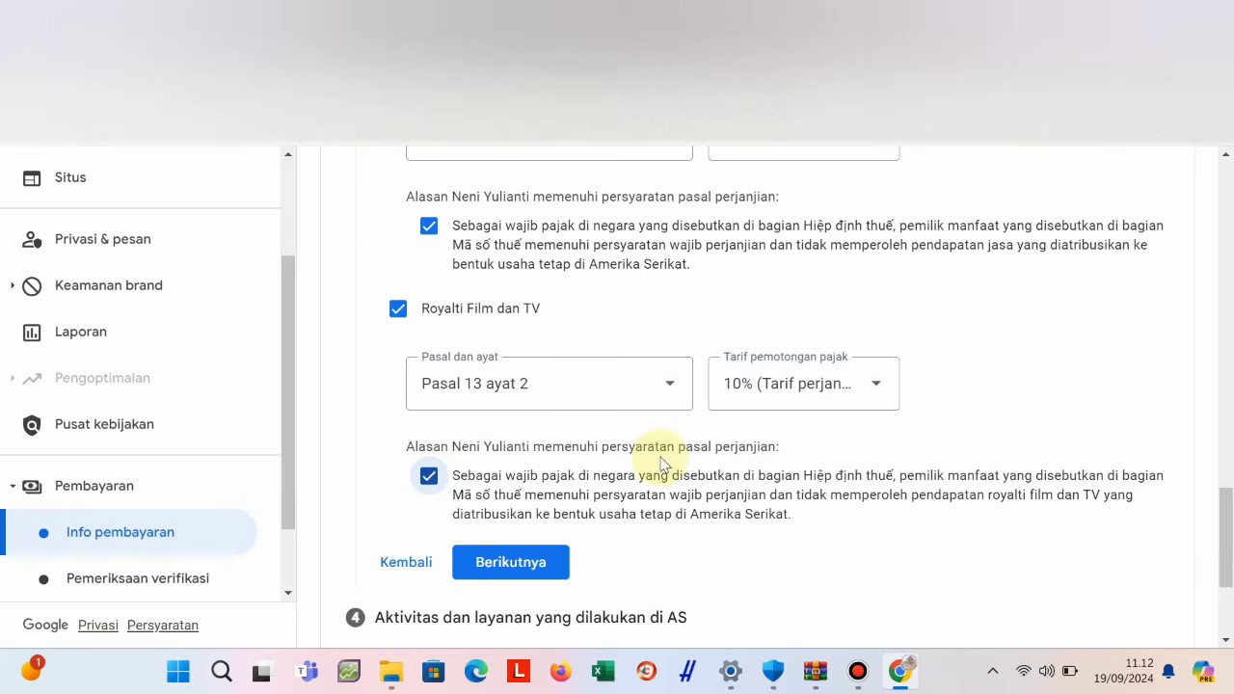
pyautogui.scroll(-3, 664, 474)
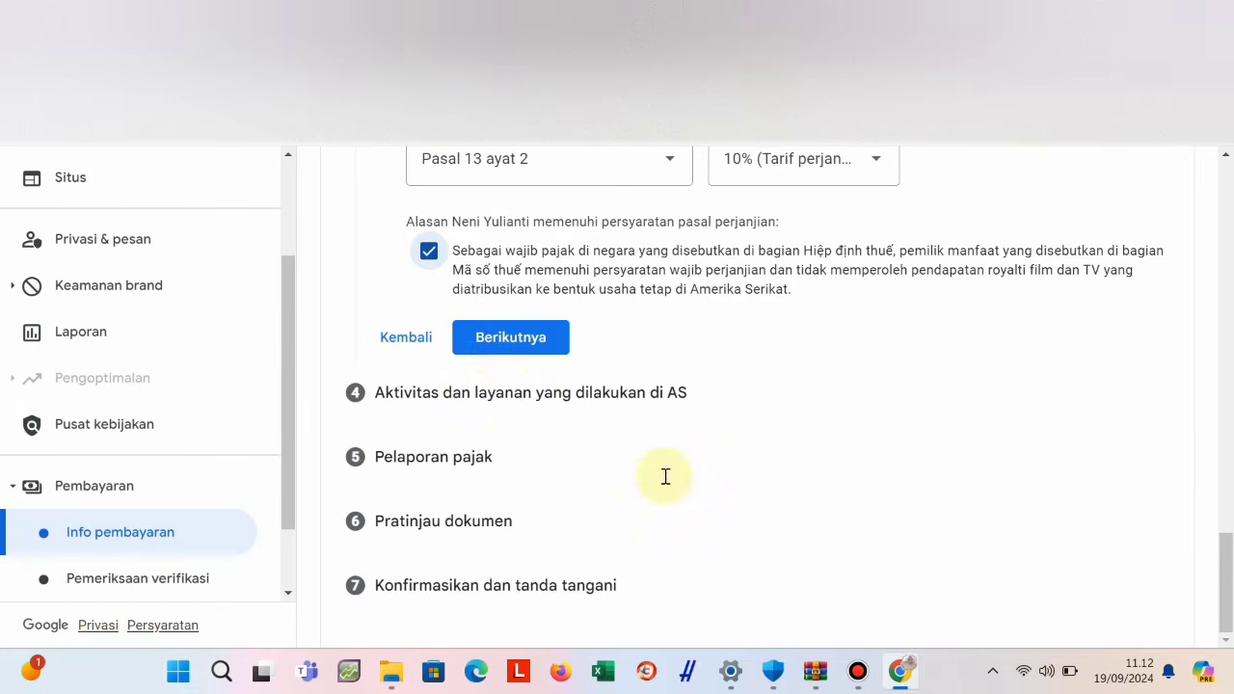
# Save the treaty answers with Berikutnya and open step 4, Aktivitas dan layanan yang dilakukan di AS.
pyautogui.click(504, 341)
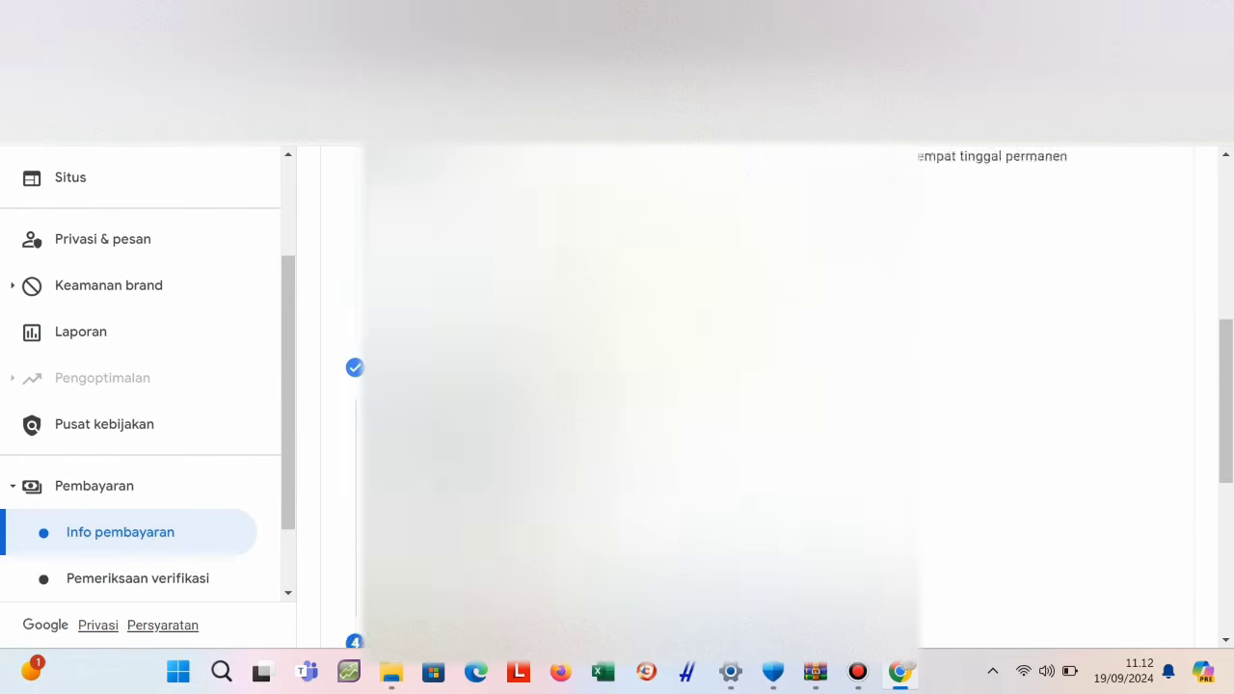
pyautogui.scroll(3, 636, 385)
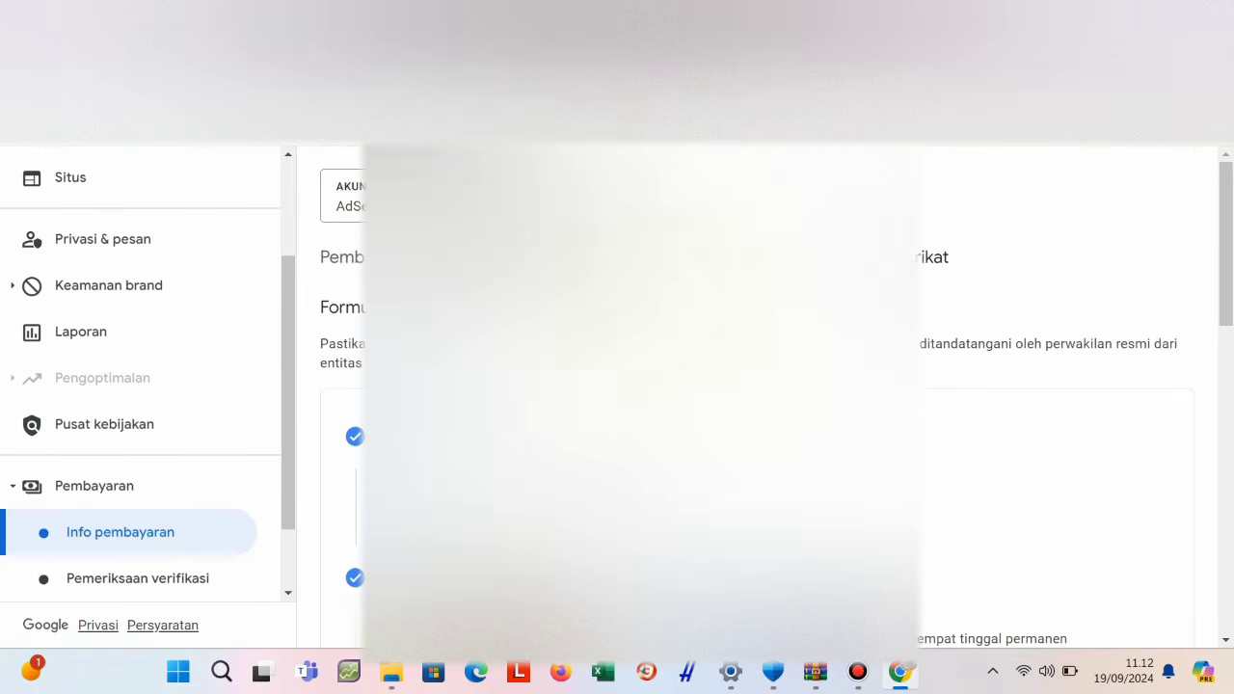
pyautogui.scroll(-4, 636, 385)
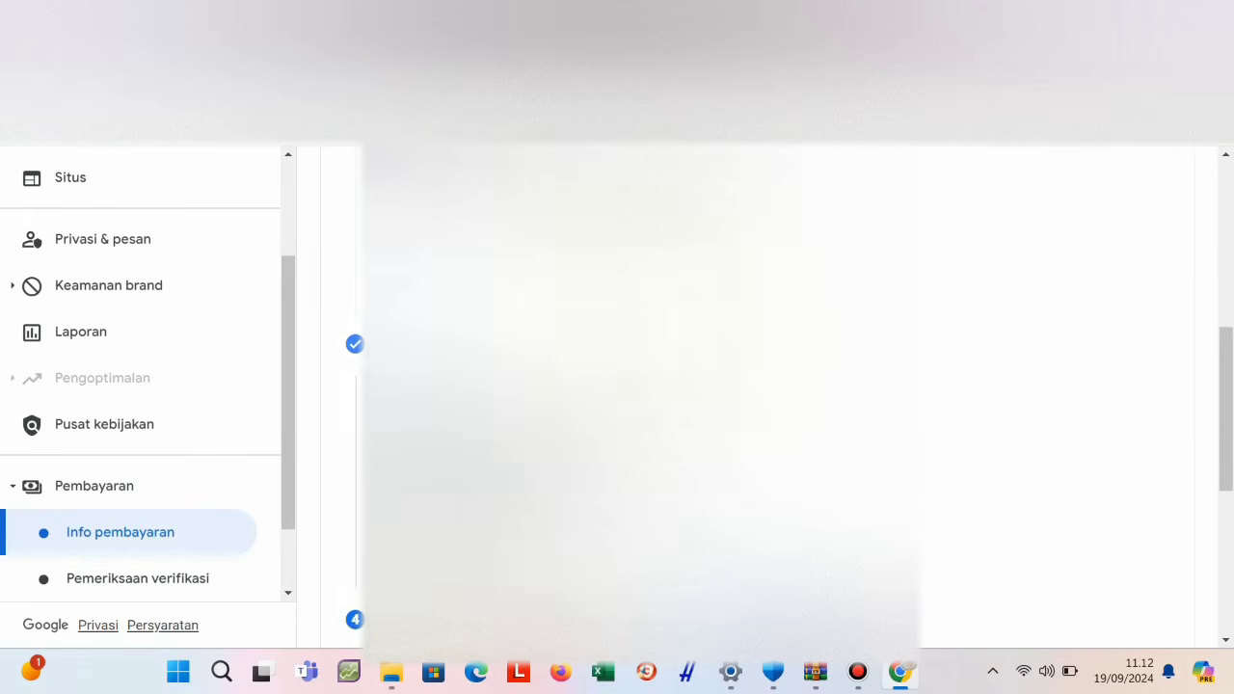
pyautogui.scroll(-3, 637, 386)
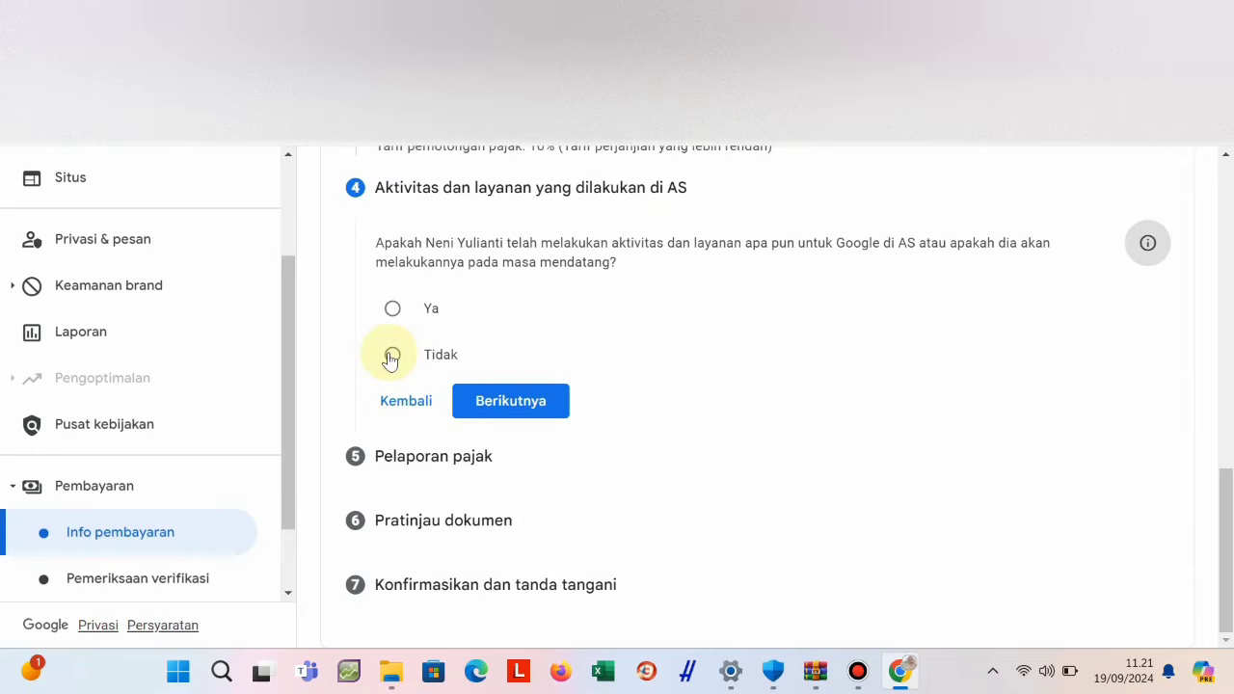
# Select Tidak for US services and tick the 'Saya menyatakan…' outside-the-US declaration.
pyautogui.click(391, 353)
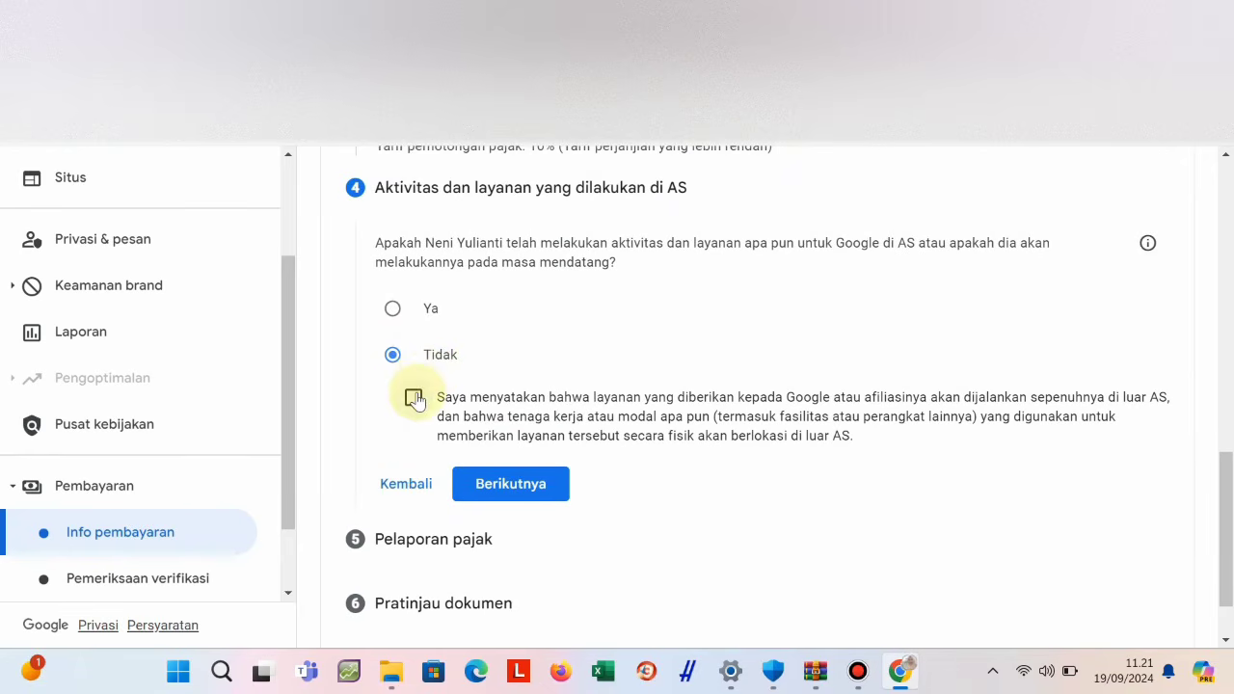
pyautogui.click(413, 397)
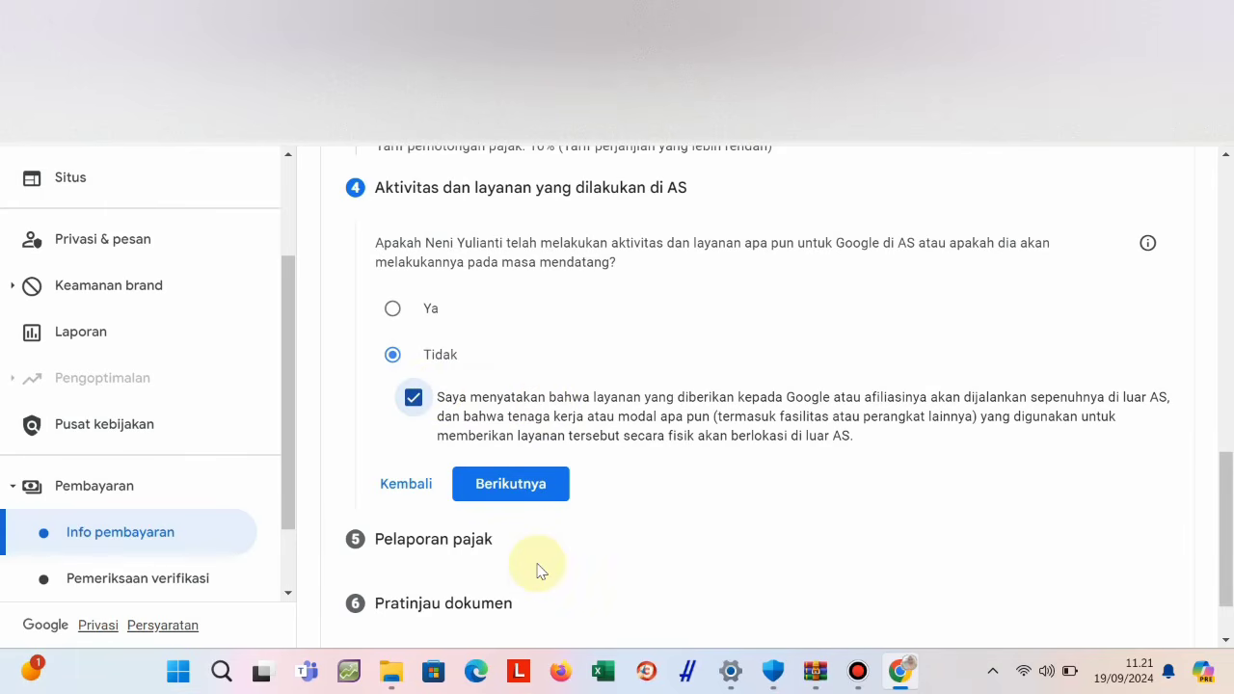
pyautogui.scroll(4, 617, 493)
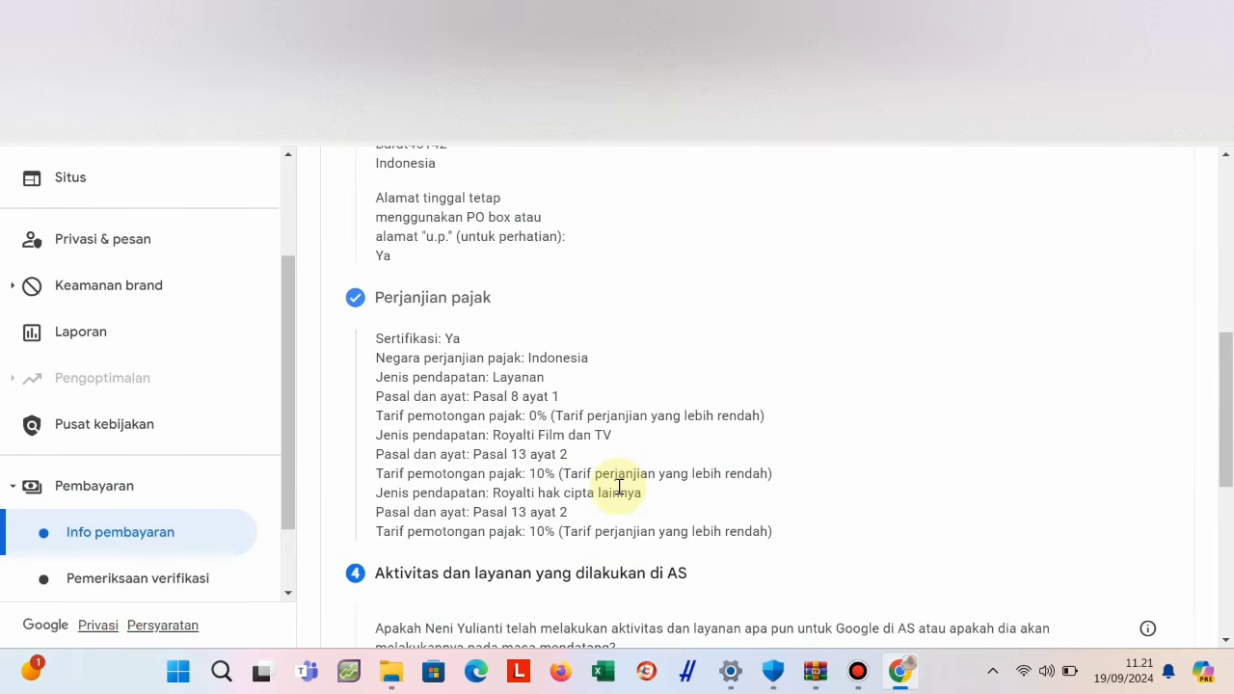
pyautogui.scroll(3, 620, 489)
pyautogui.scroll(-5, 621, 490)
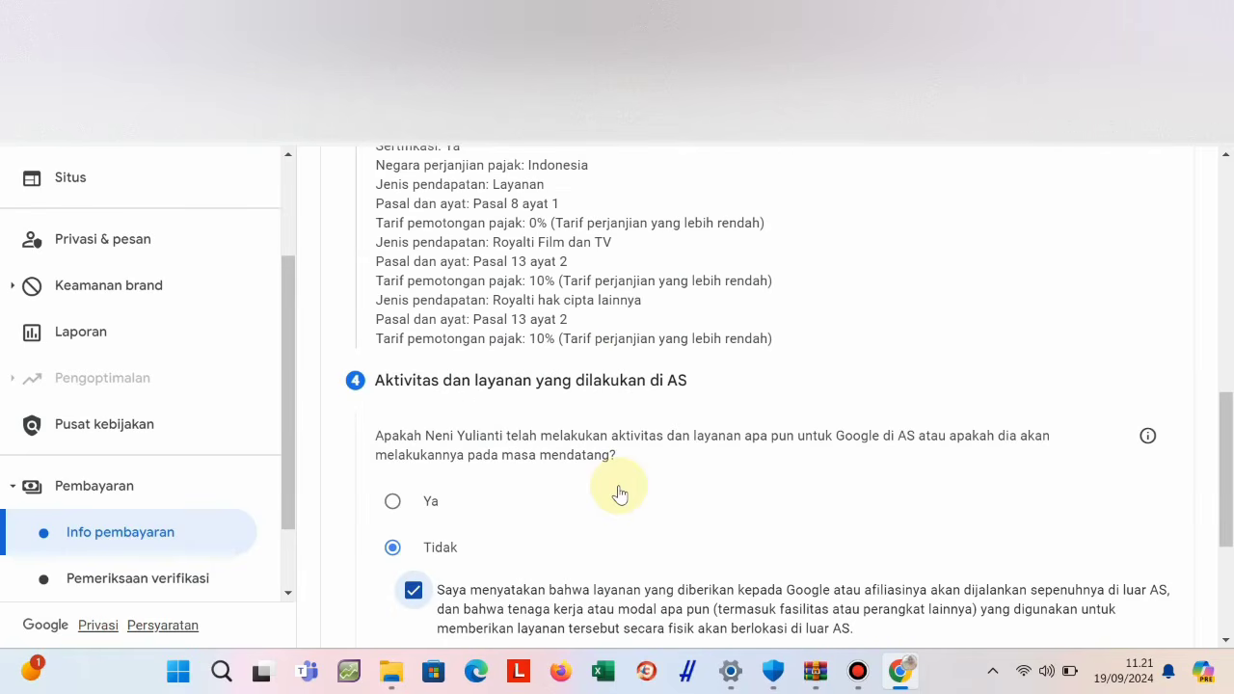
pyautogui.scroll(-2, 620, 493)
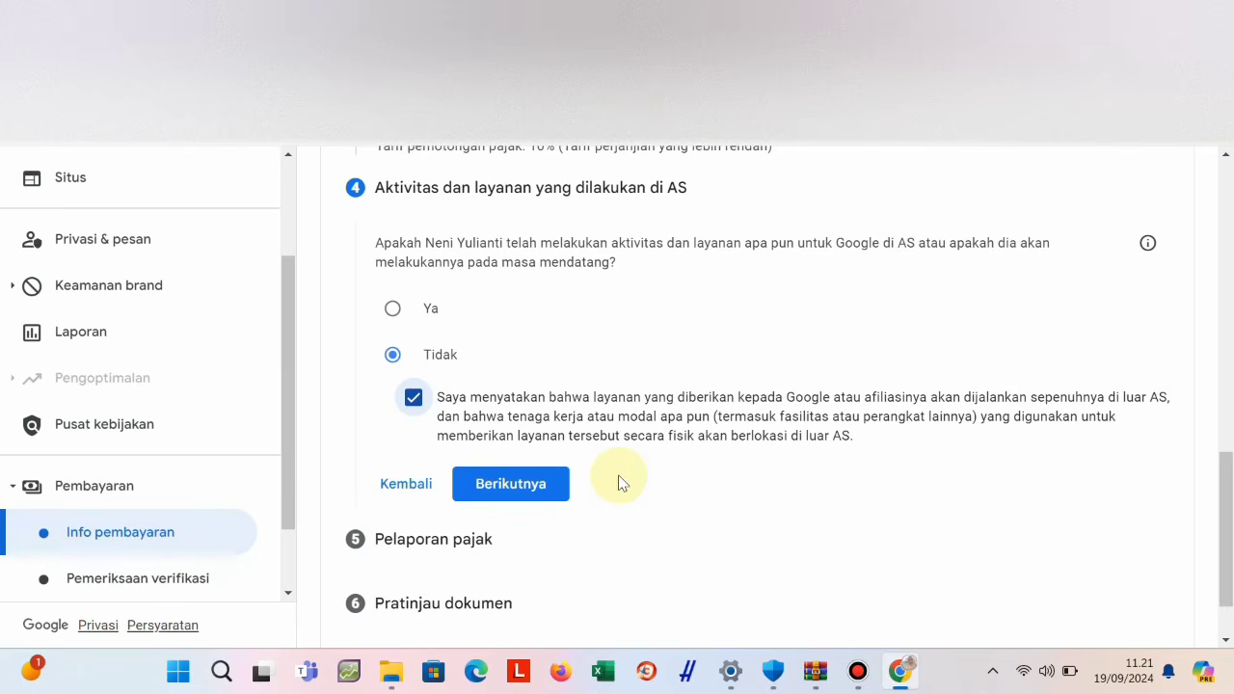
# Keep electronic delivery, accept the paperless delivery agreement, and continue to the document preview.
pyautogui.click(541, 485)
pyautogui.scroll(-1, 539, 484)
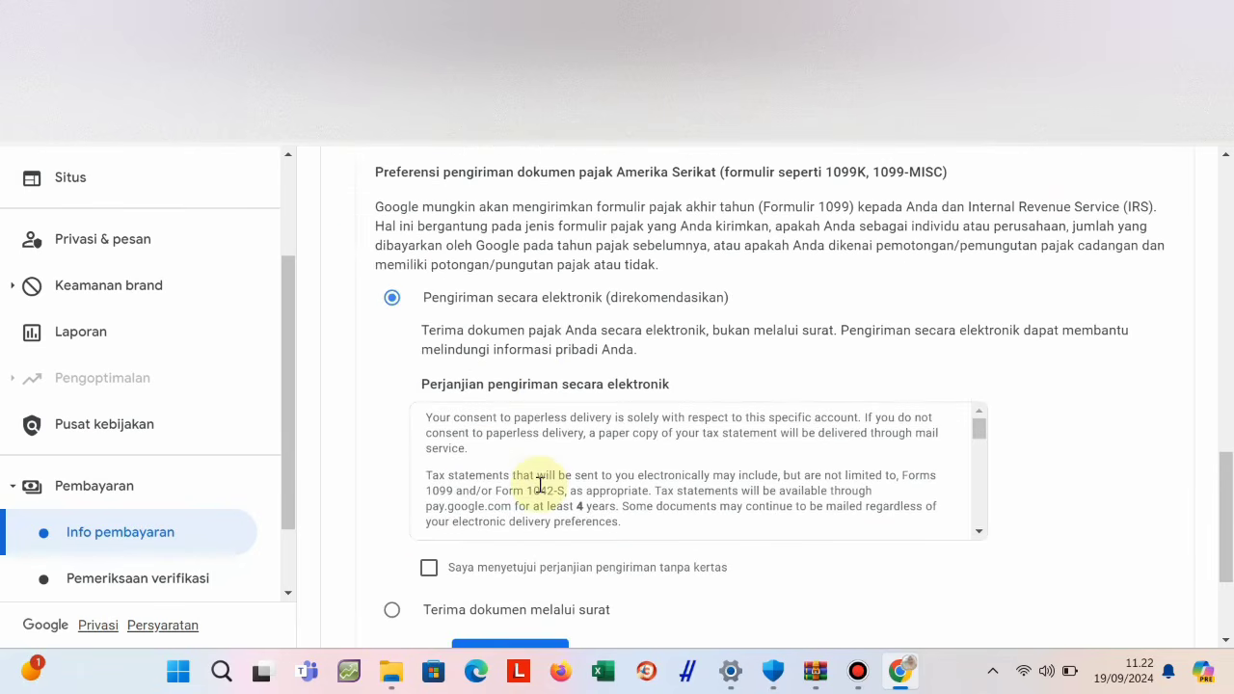
pyautogui.click(428, 567)
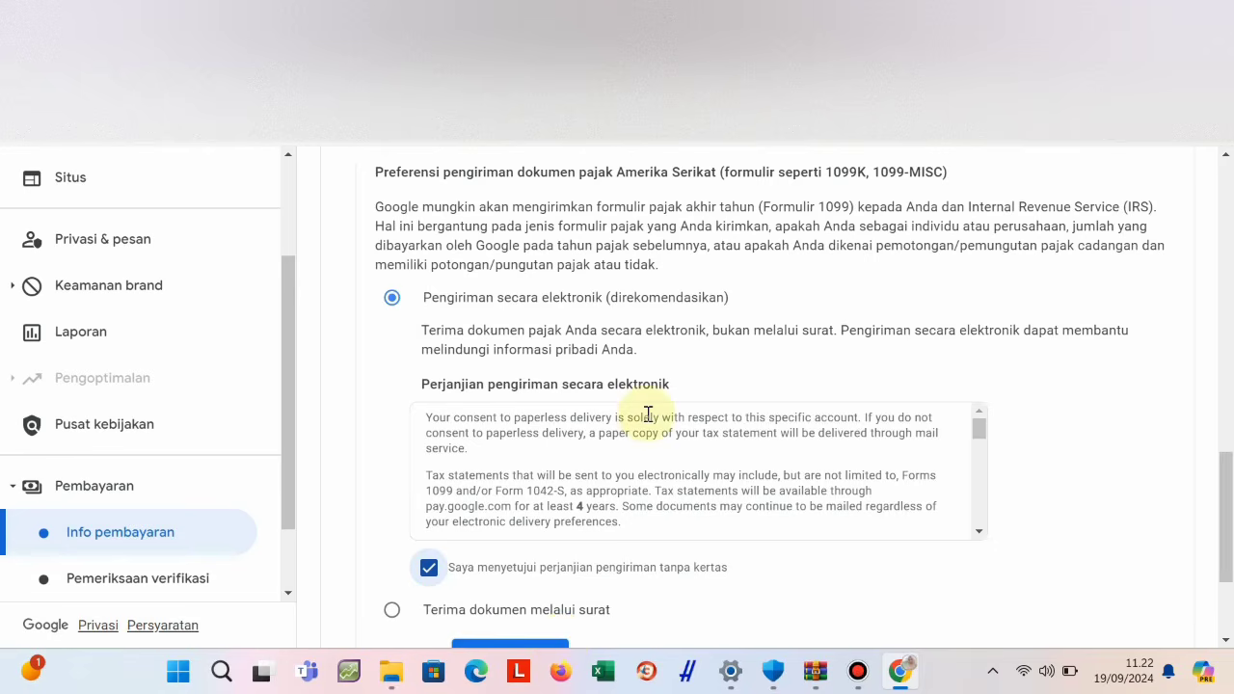
pyautogui.scroll(-5, 651, 417)
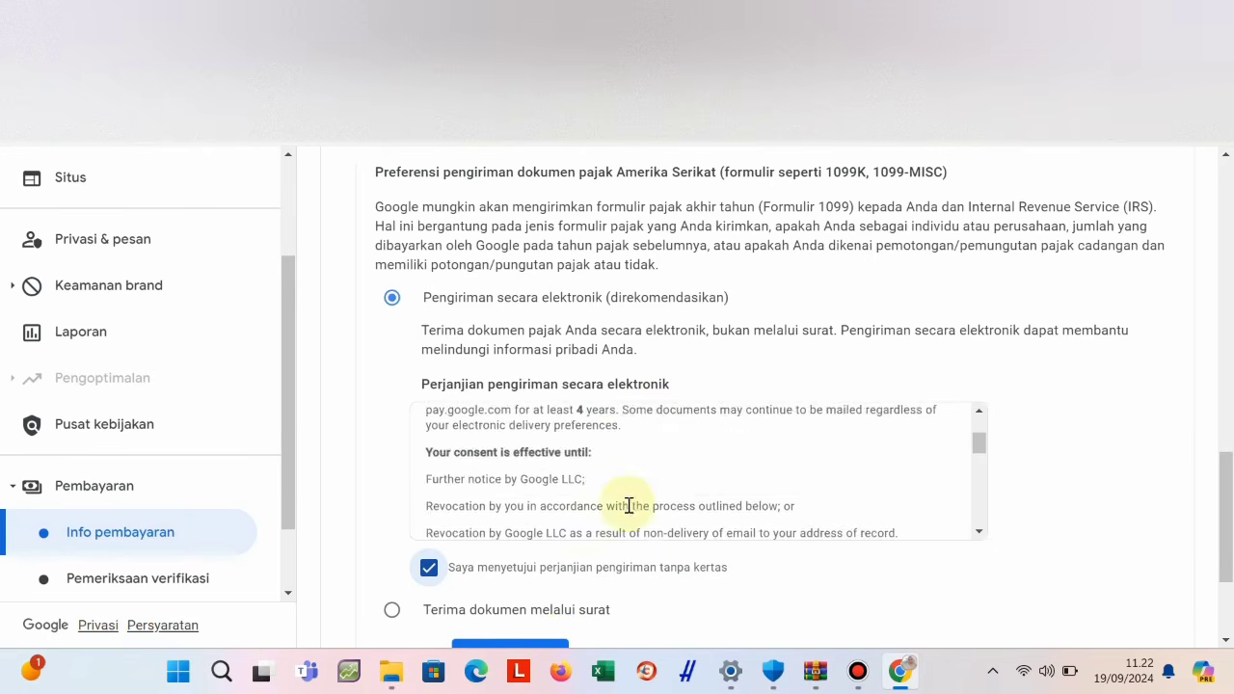
pyautogui.scroll(-10, 627, 507)
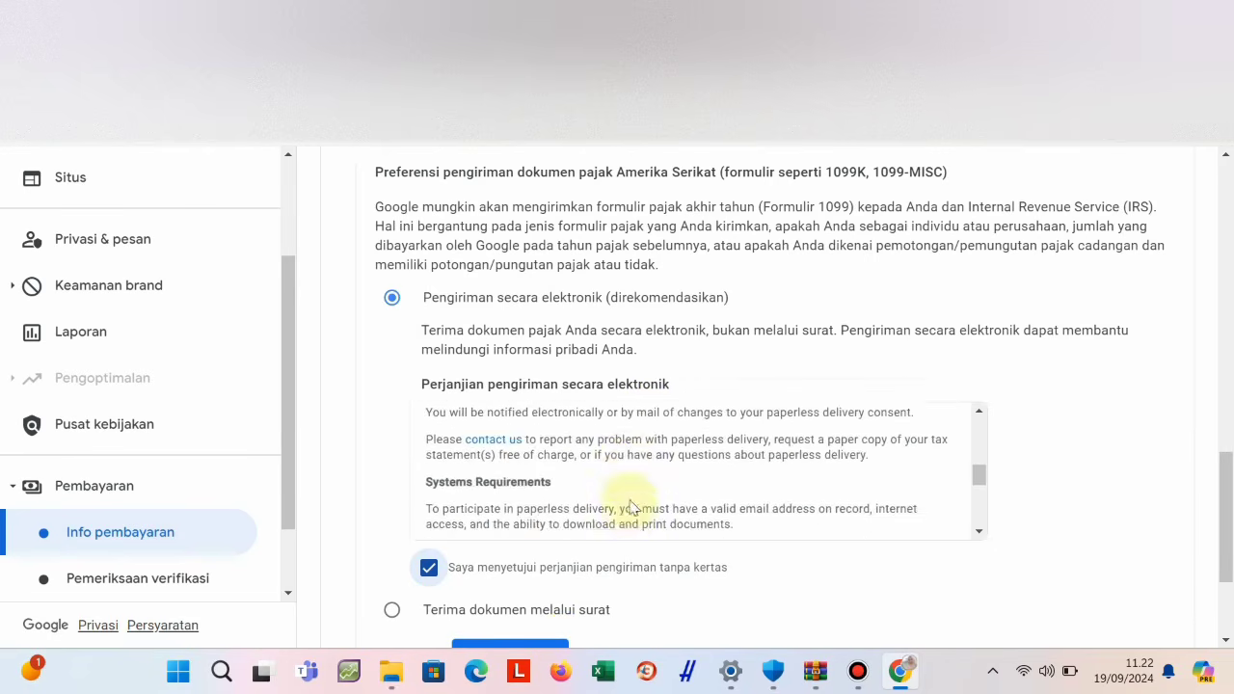
pyautogui.scroll(-1, 686, 537)
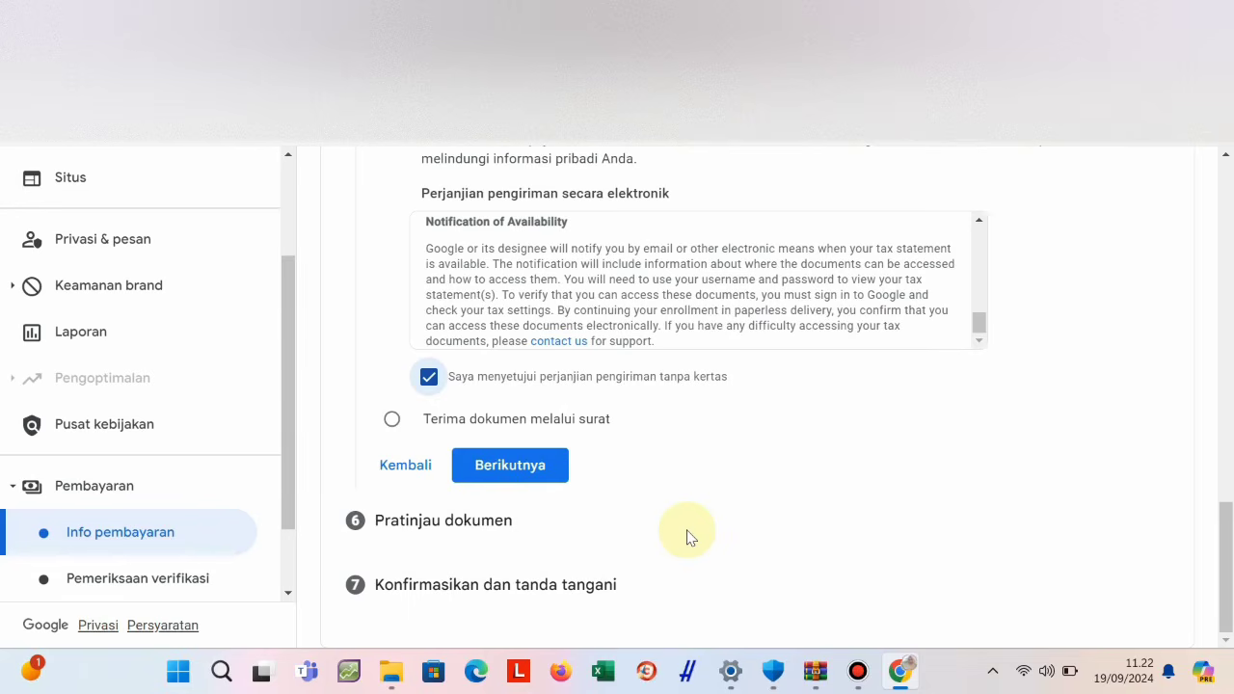
pyautogui.click(533, 476)
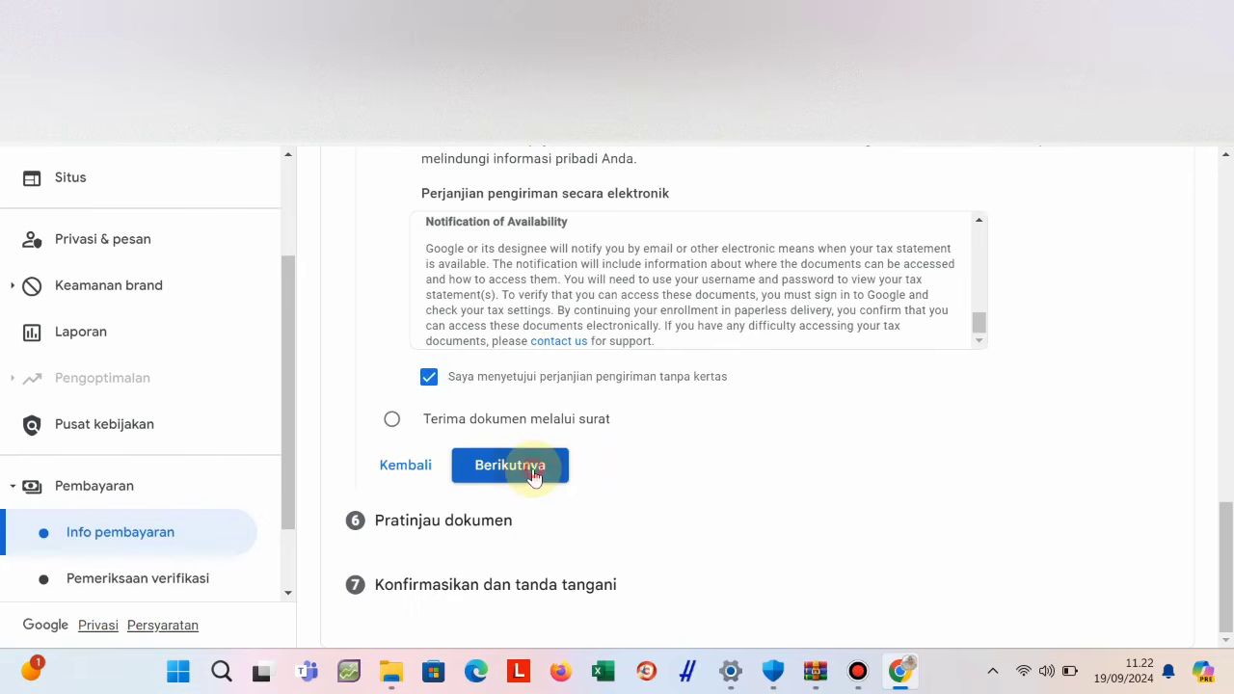
# Confirm the four generated W-8BEN PDFs were reviewed and advance to Konfirmasikan dan tanda tangani.
pyautogui.scroll(10, 528, 464)
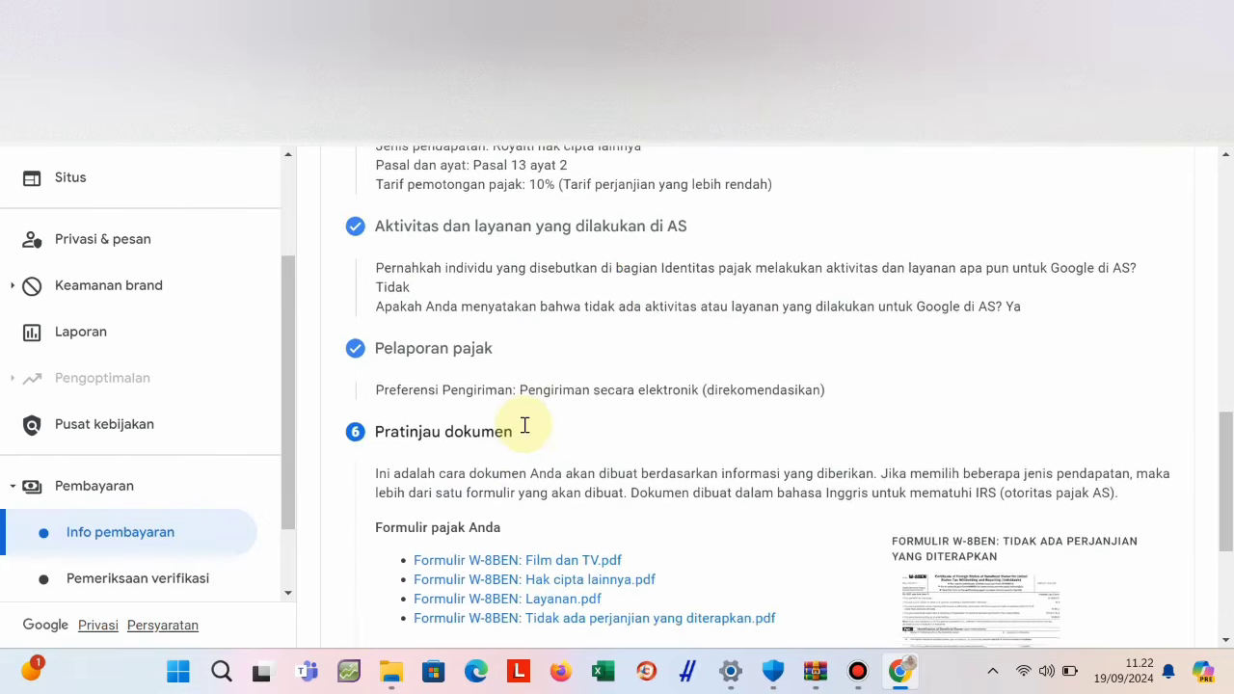
pyautogui.scroll(1, 522, 426)
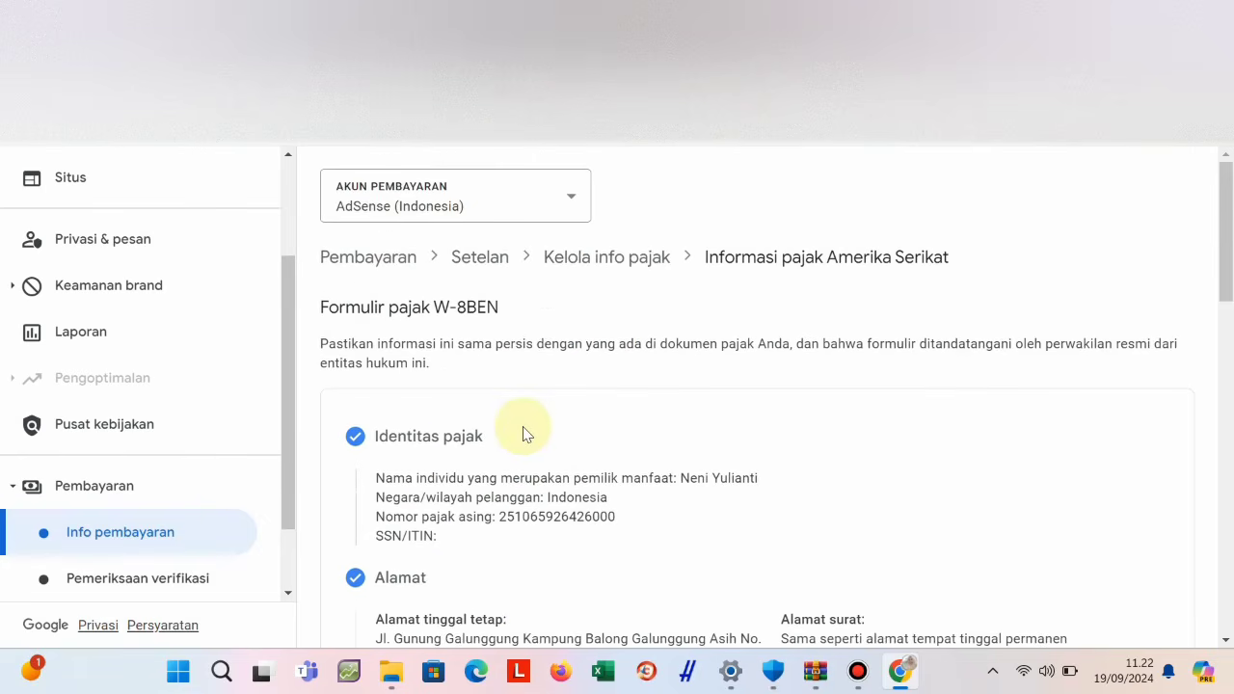
pyautogui.scroll(-8, 523, 426)
pyautogui.scroll(-4, 522, 426)
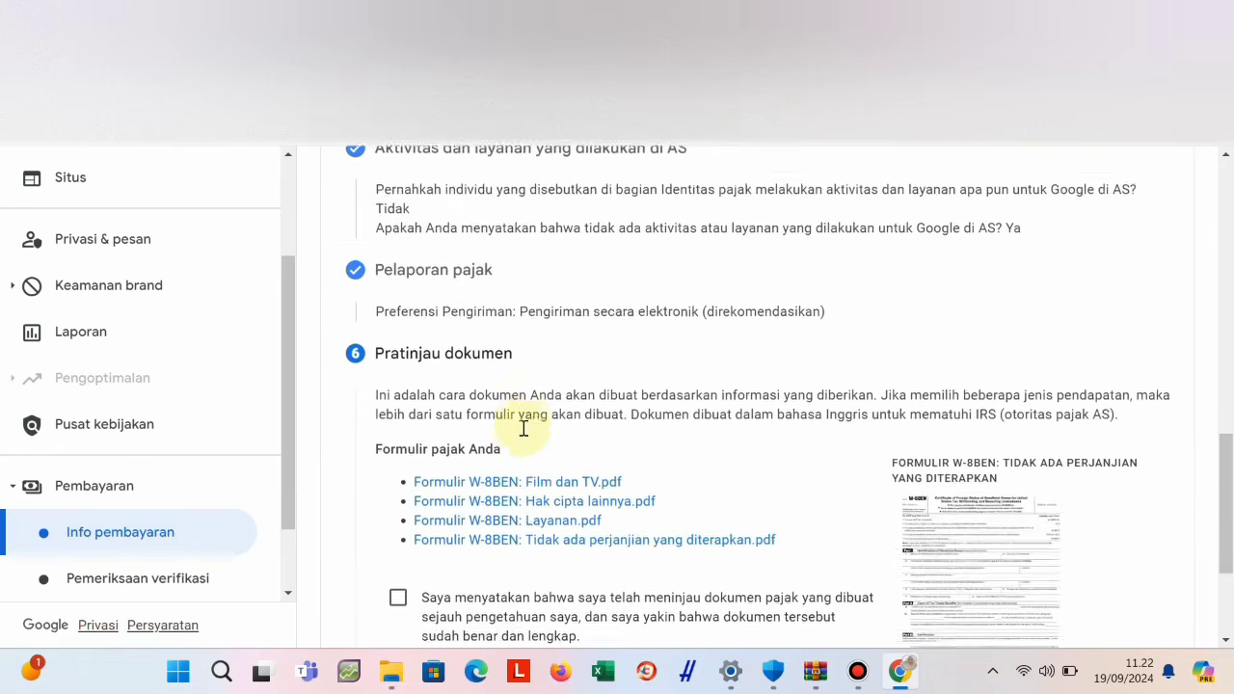
pyautogui.click(397, 421)
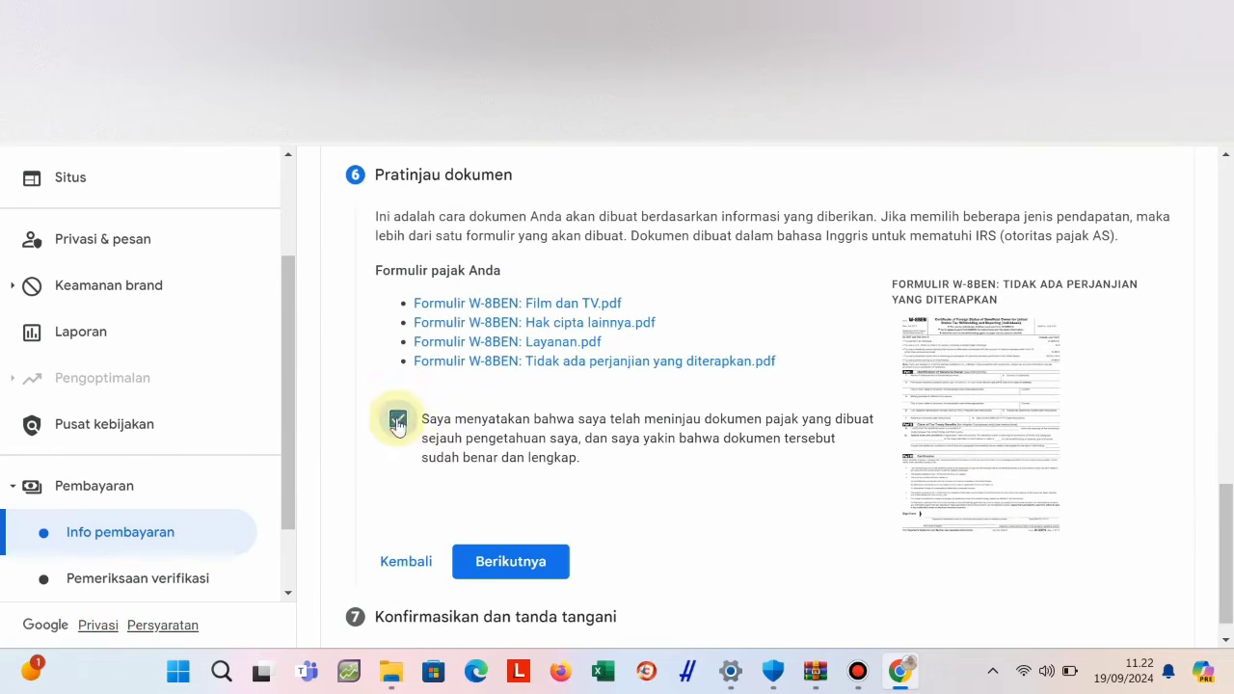
pyautogui.click(498, 558)
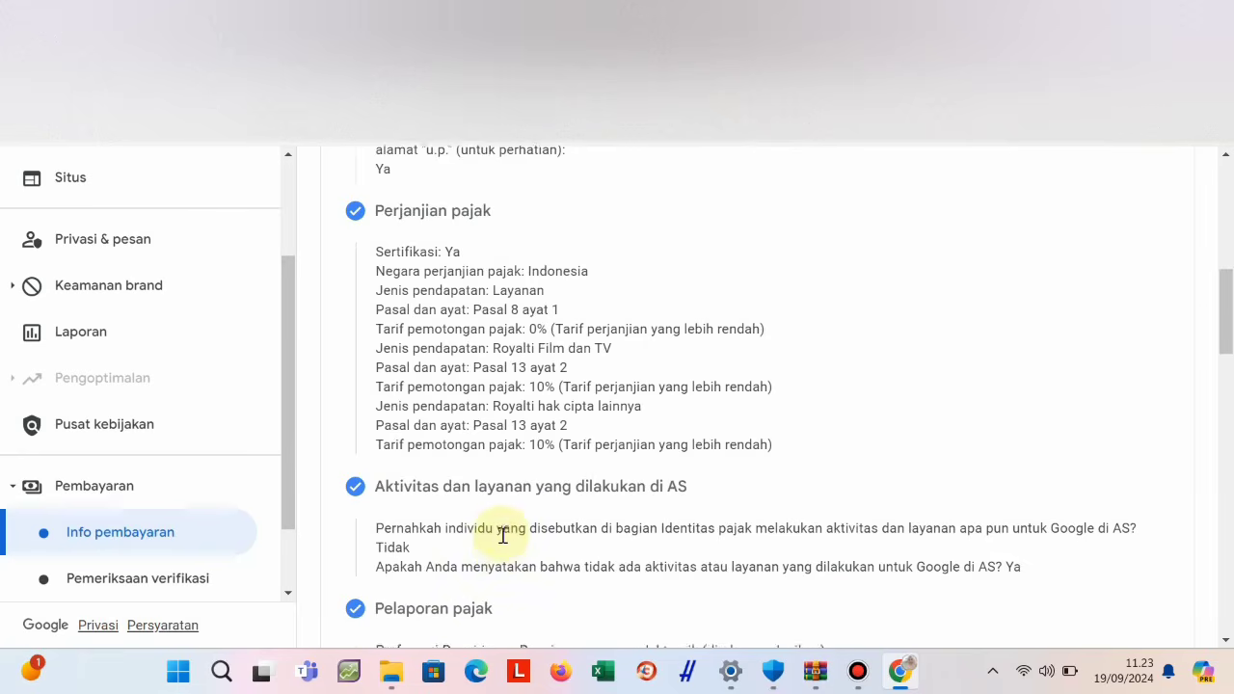
pyautogui.scroll(-5, 501, 535)
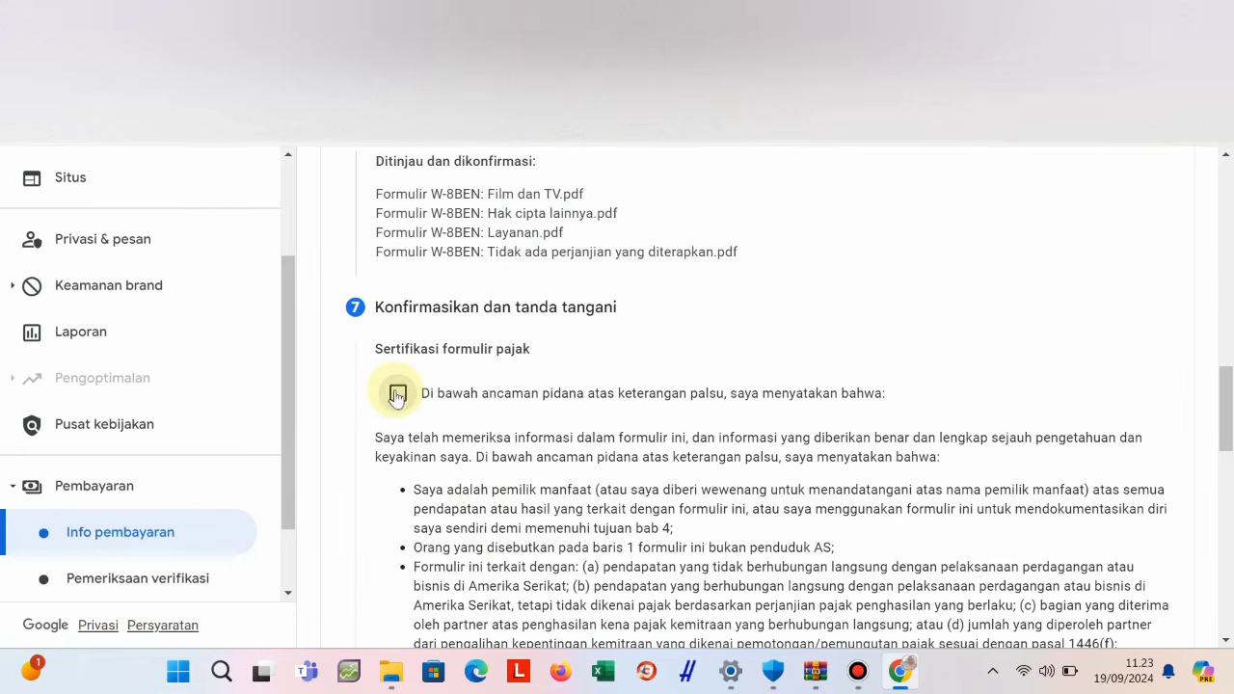
# Certify the form under penalty of perjury and add the Affidavit of Unchanged Status.
pyautogui.click(397, 394)
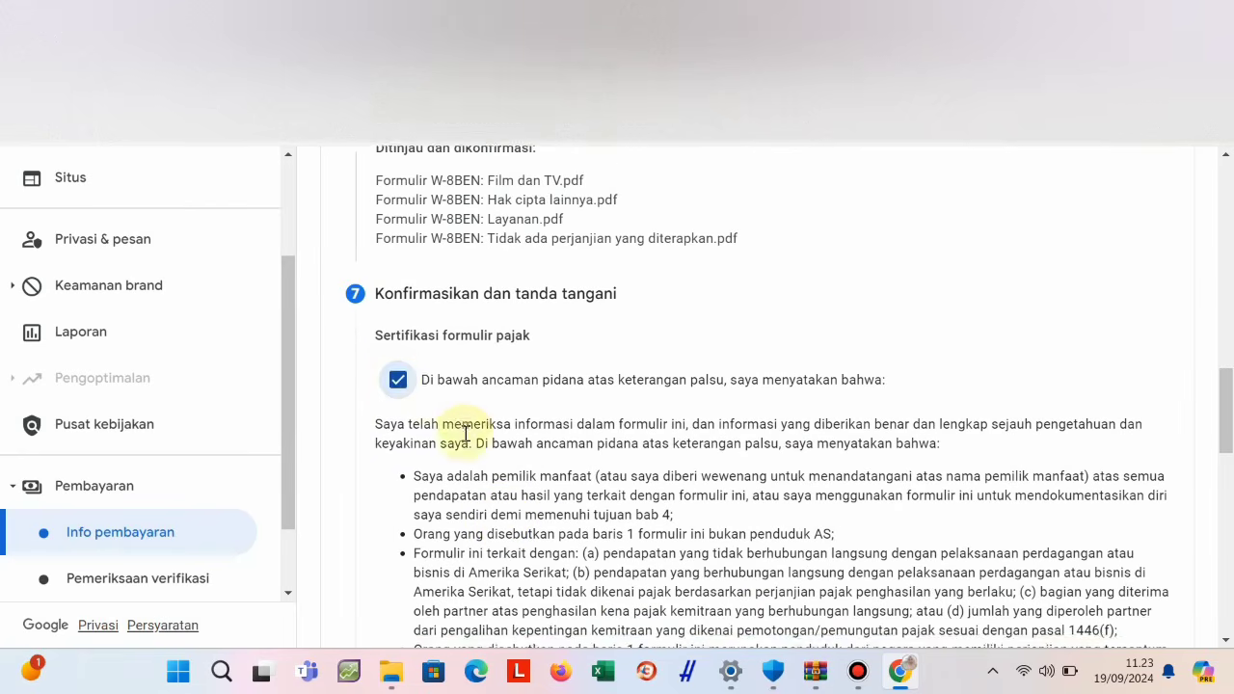
pyautogui.scroll(-5, 462, 439)
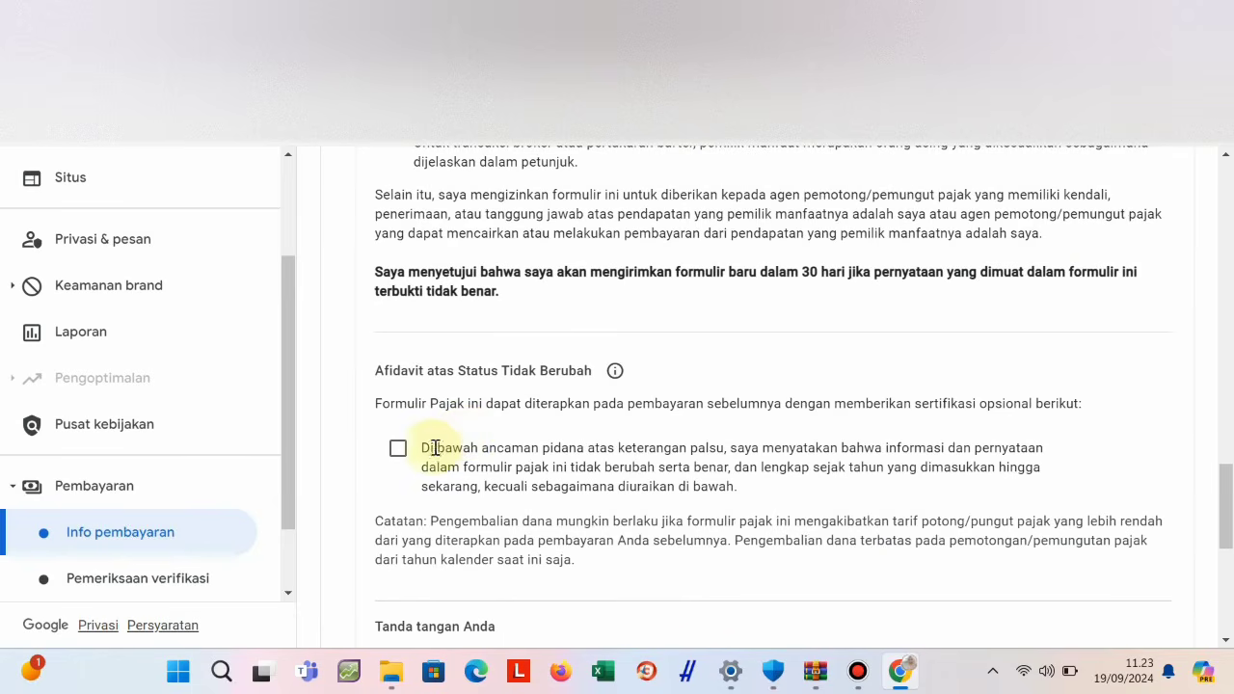
pyautogui.click(397, 448)
pyautogui.scroll(-2, 422, 453)
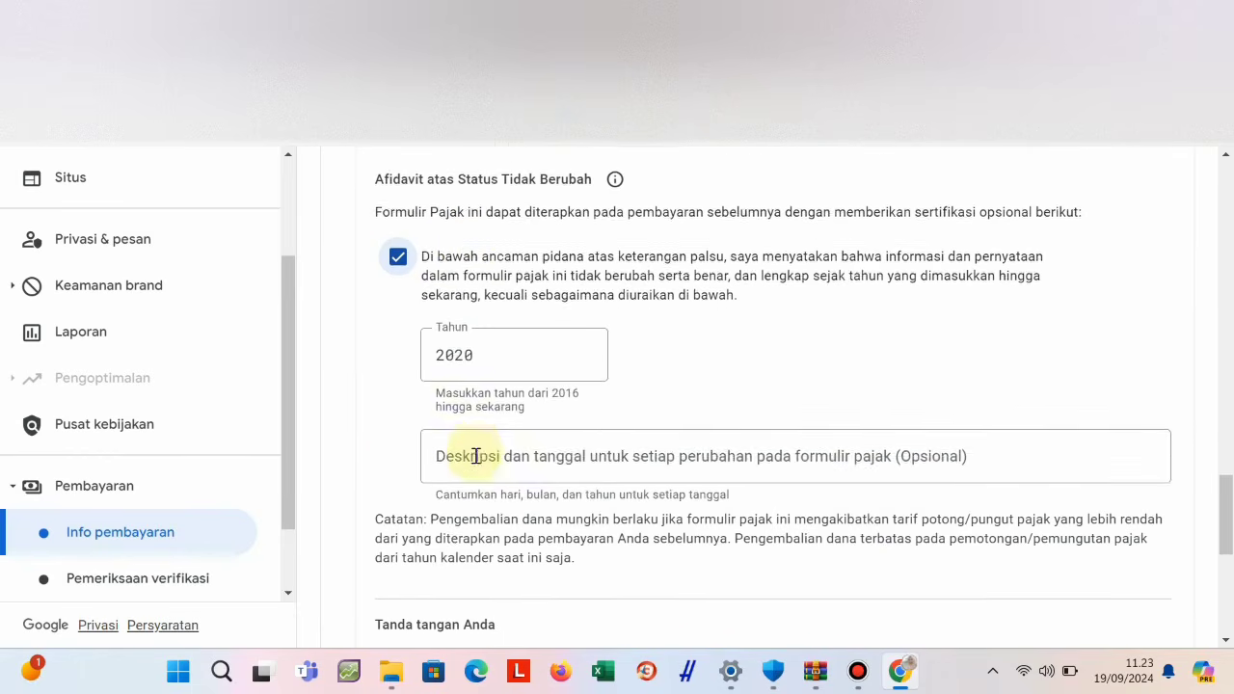
# Change the affidavit year from 2020 to 2024 and move to the change-description field.
pyautogui.click(485, 353)
pyautogui.press('BackSpace')
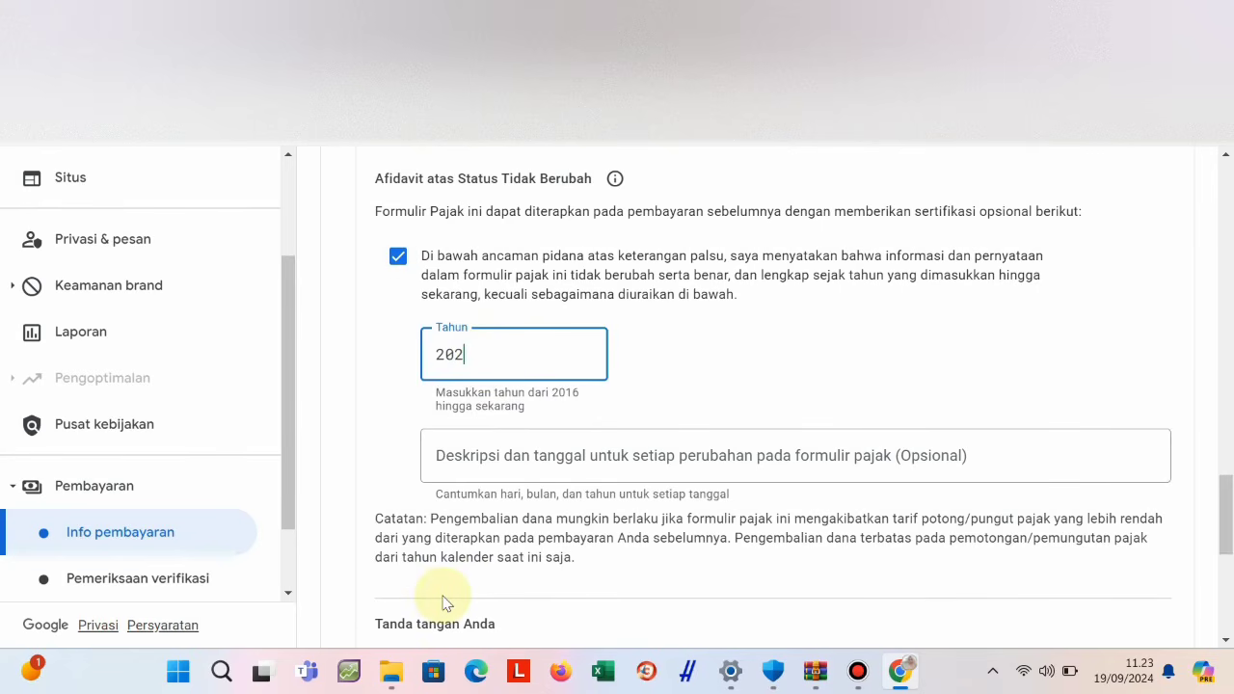
pyautogui.write('4')
pyautogui.press('Tab')
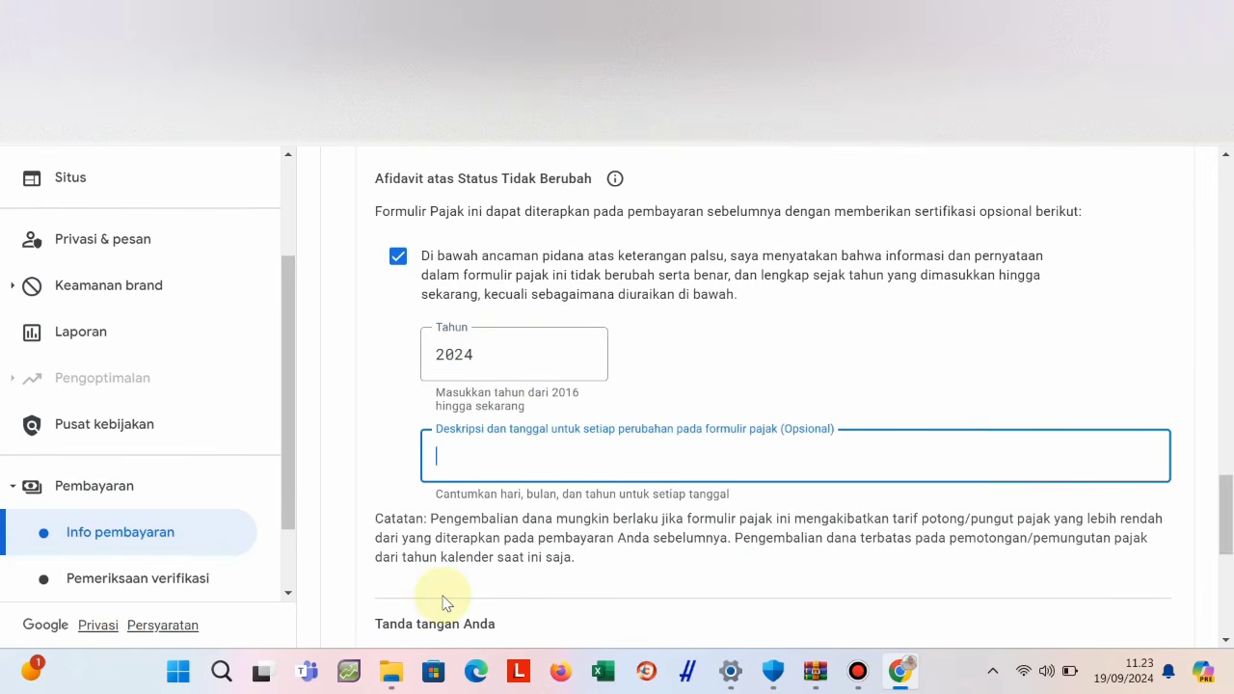
pyautogui.click(502, 458)
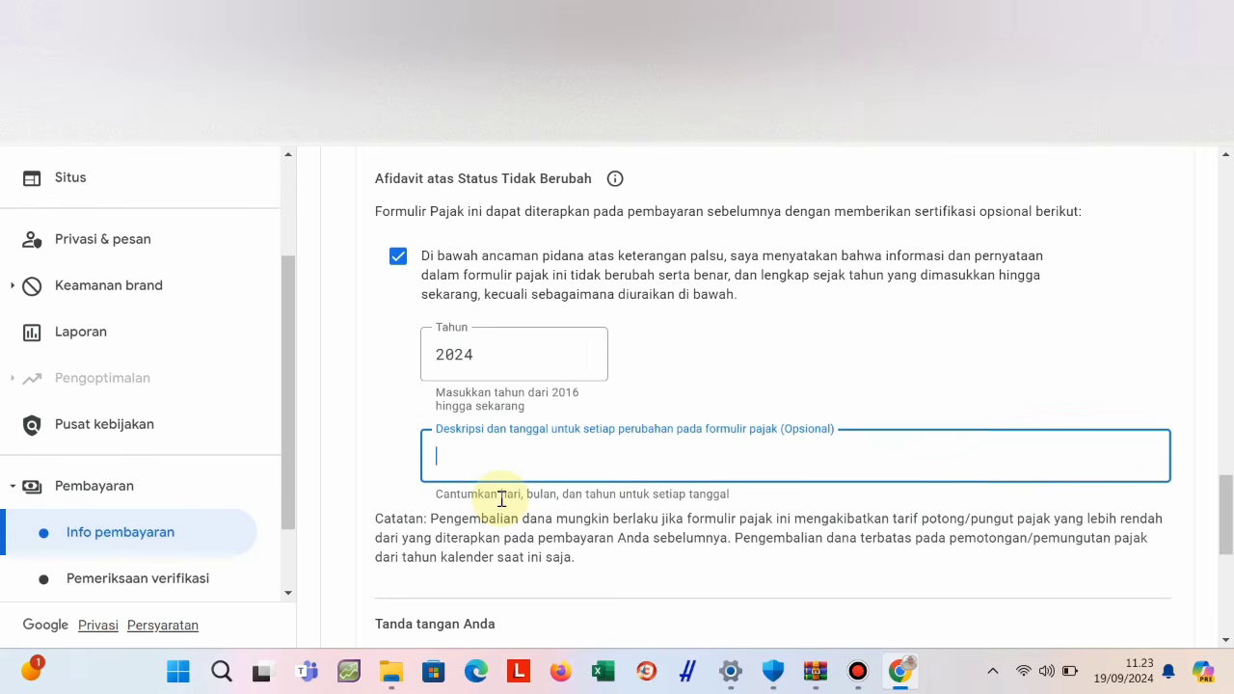
pyautogui.scroll(-2, 501, 499)
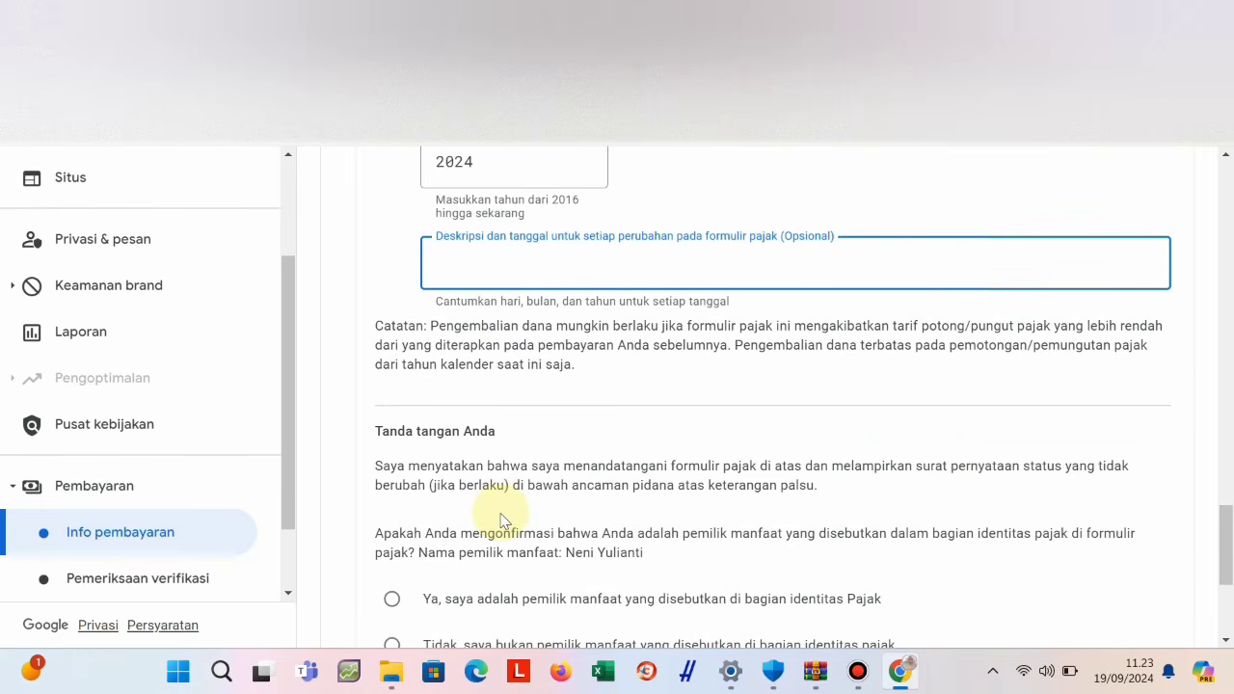
pyautogui.scroll(-1, 501, 520)
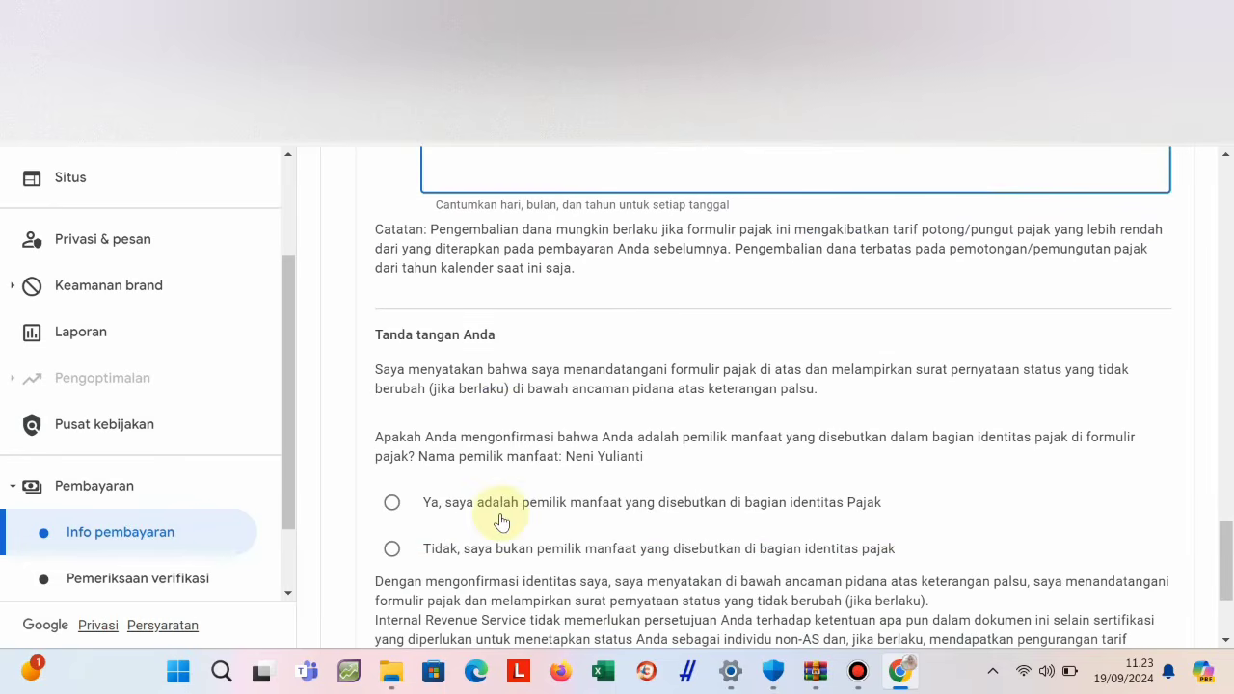
pyautogui.scroll(-2, 501, 521)
pyautogui.scroll(4, 498, 515)
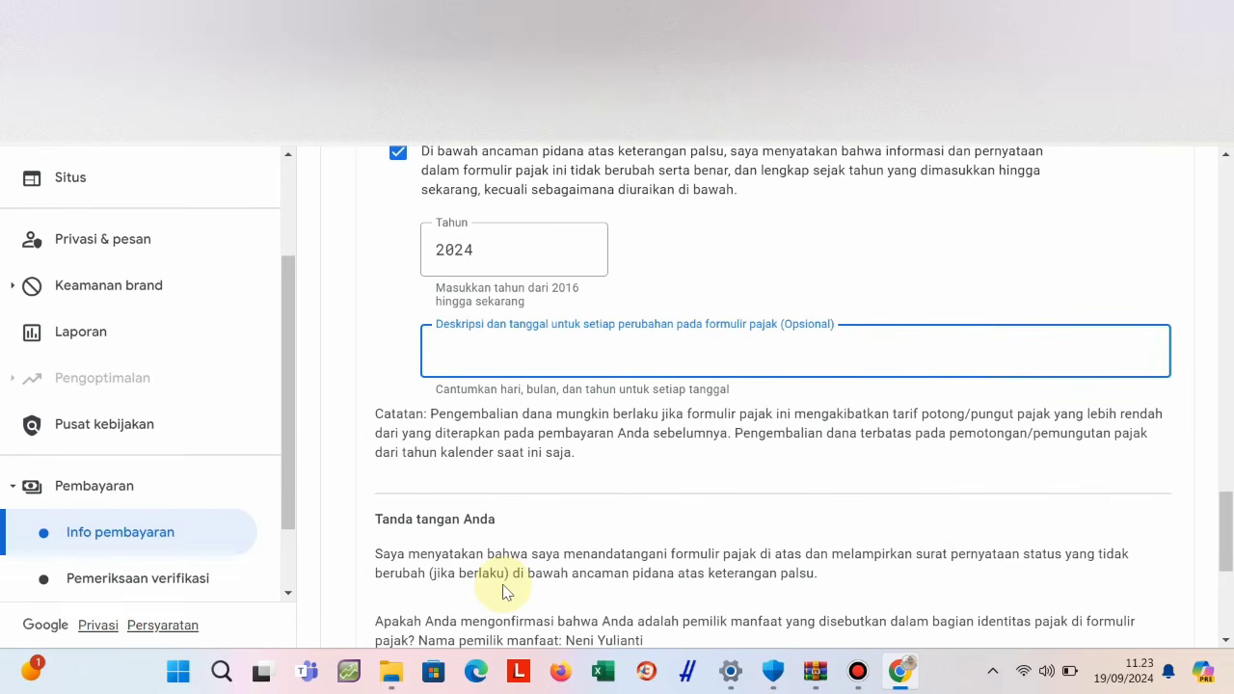
pyautogui.click(834, 435)
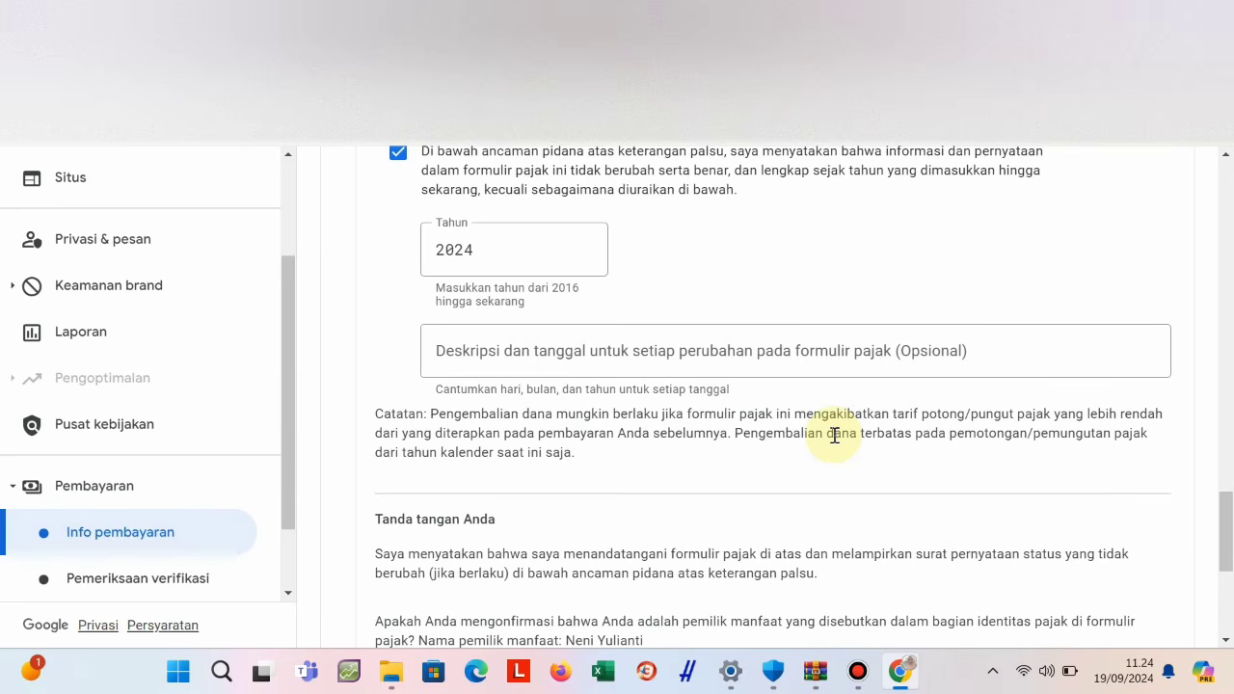
pyautogui.scroll(-2, 834, 434)
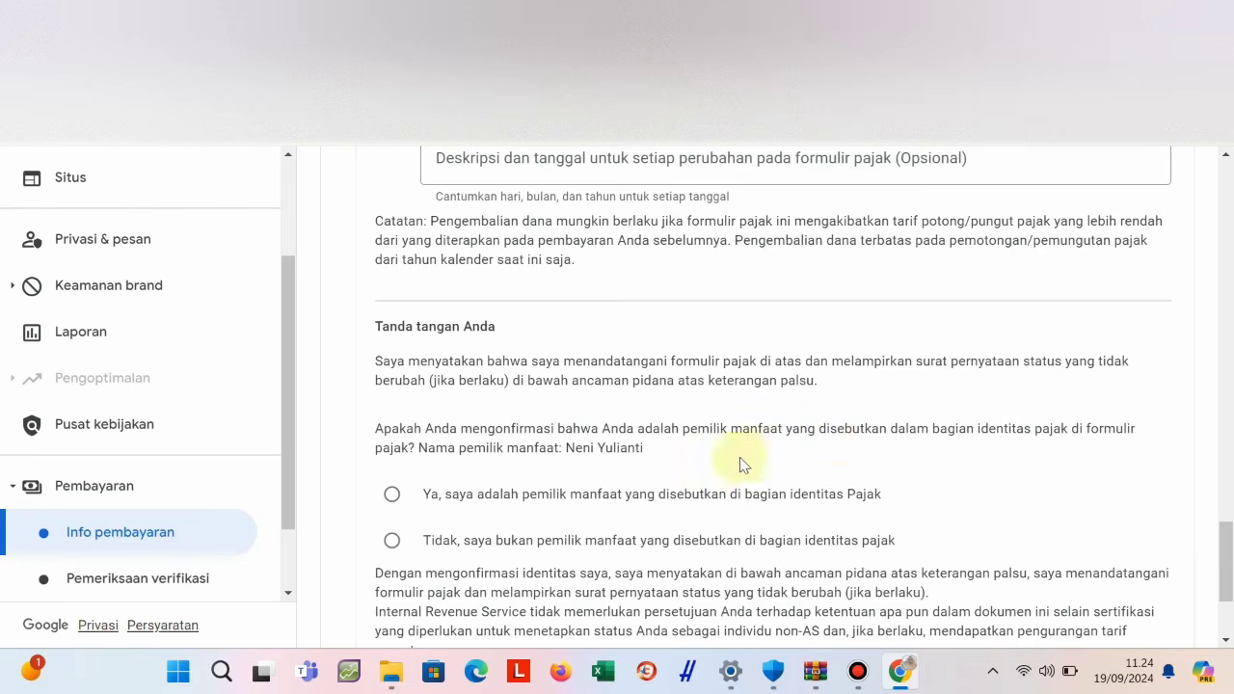
pyautogui.scroll(2, 551, 413)
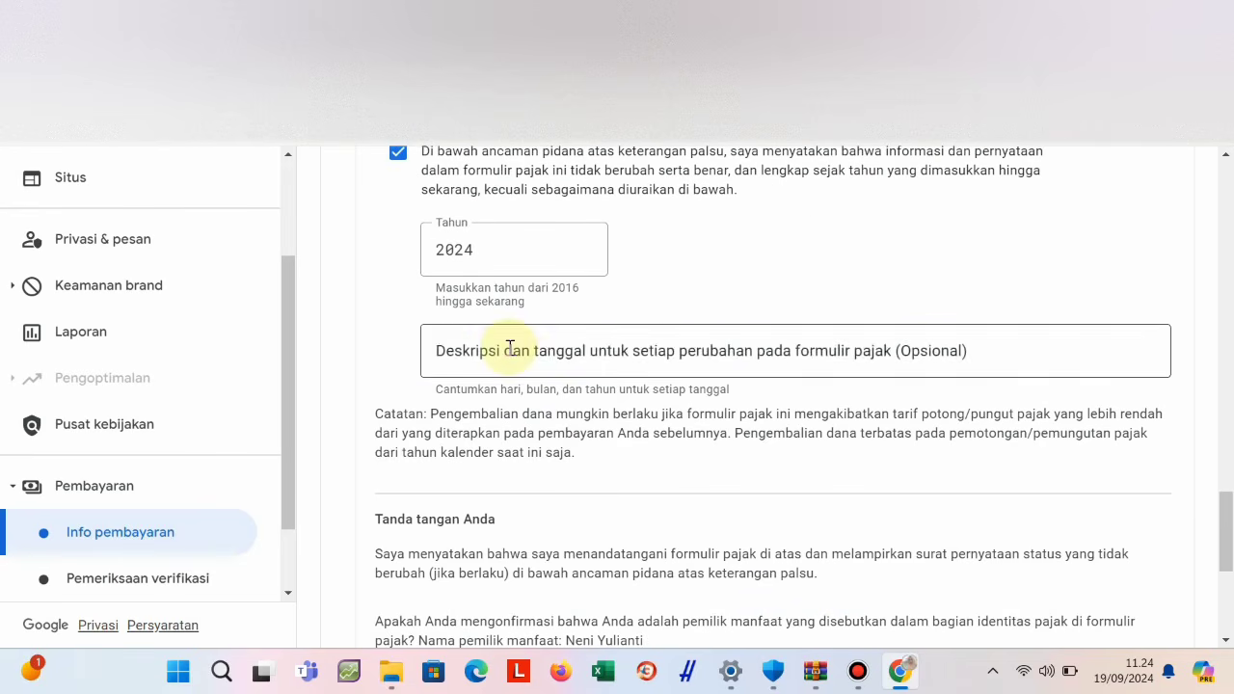
# Enter '19 September 2024' in the Deskripsi dan tanggal field.
pyautogui.click(508, 347)
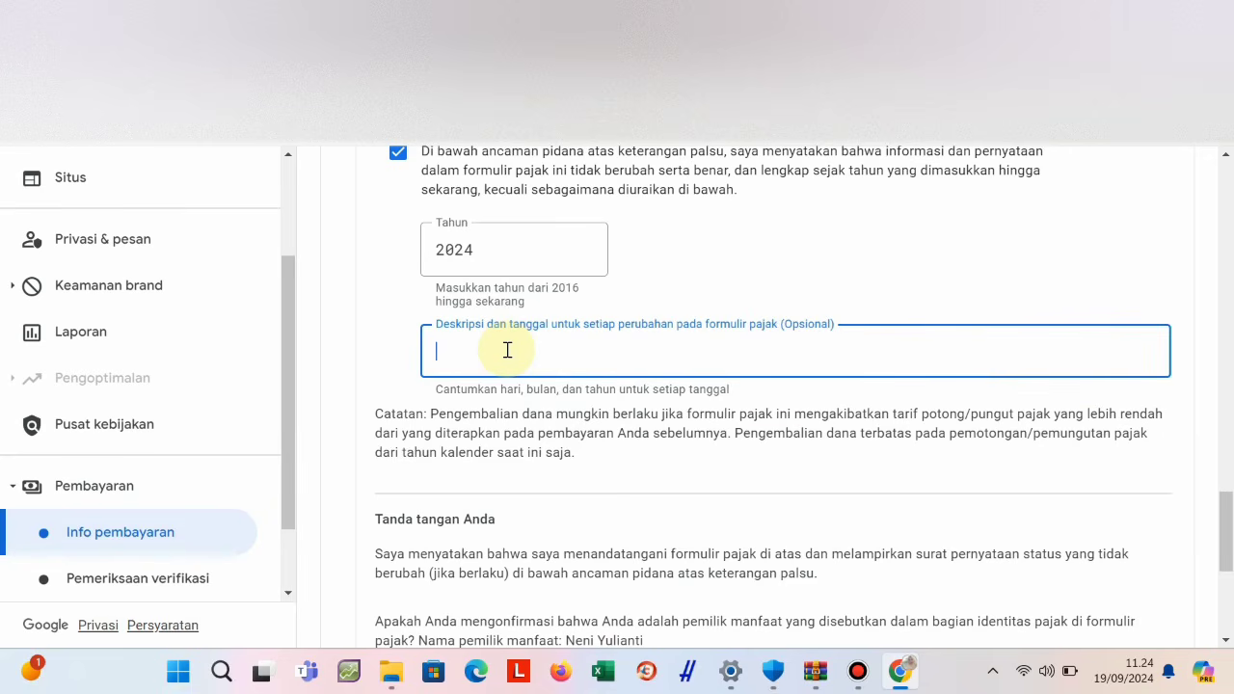
pyautogui.write('19')
pyautogui.write('September 2024')
pyautogui.scroll(2, 525, 342)
pyautogui.scroll(-4, 537, 342)
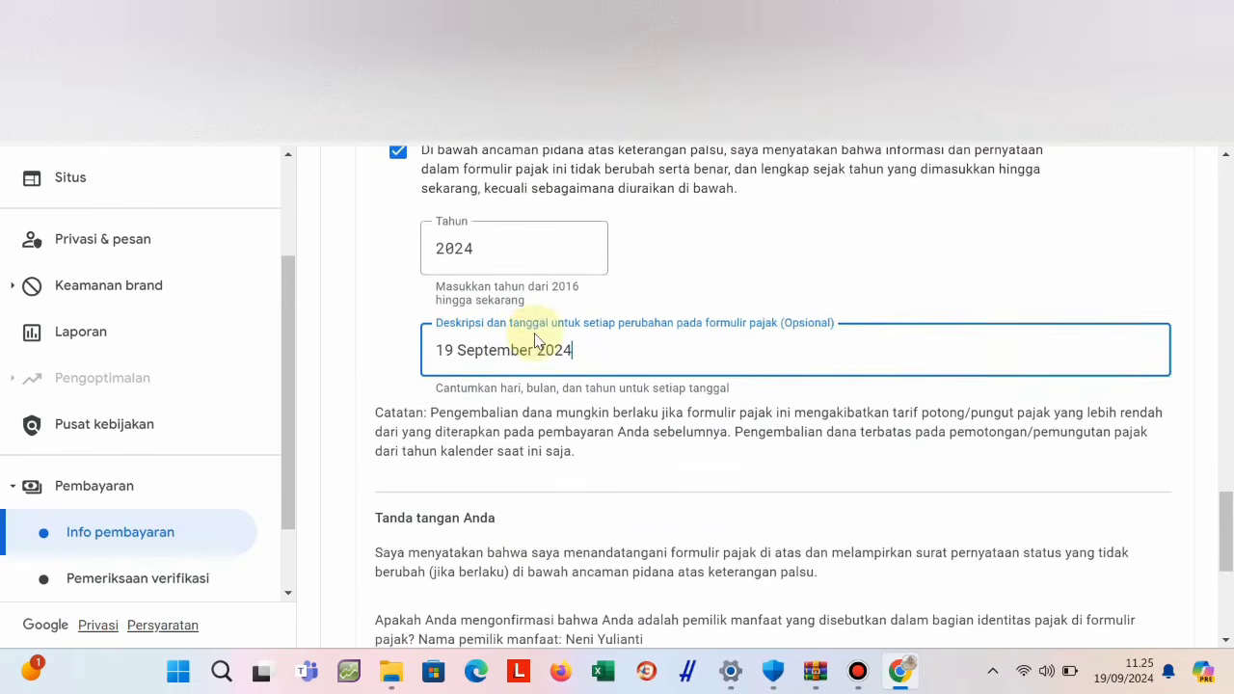
# Select 'Ya, saya adalah pemilik manfaat', review the certification text, and submit the W-8BEN with Kirim.
pyautogui.click(391, 490)
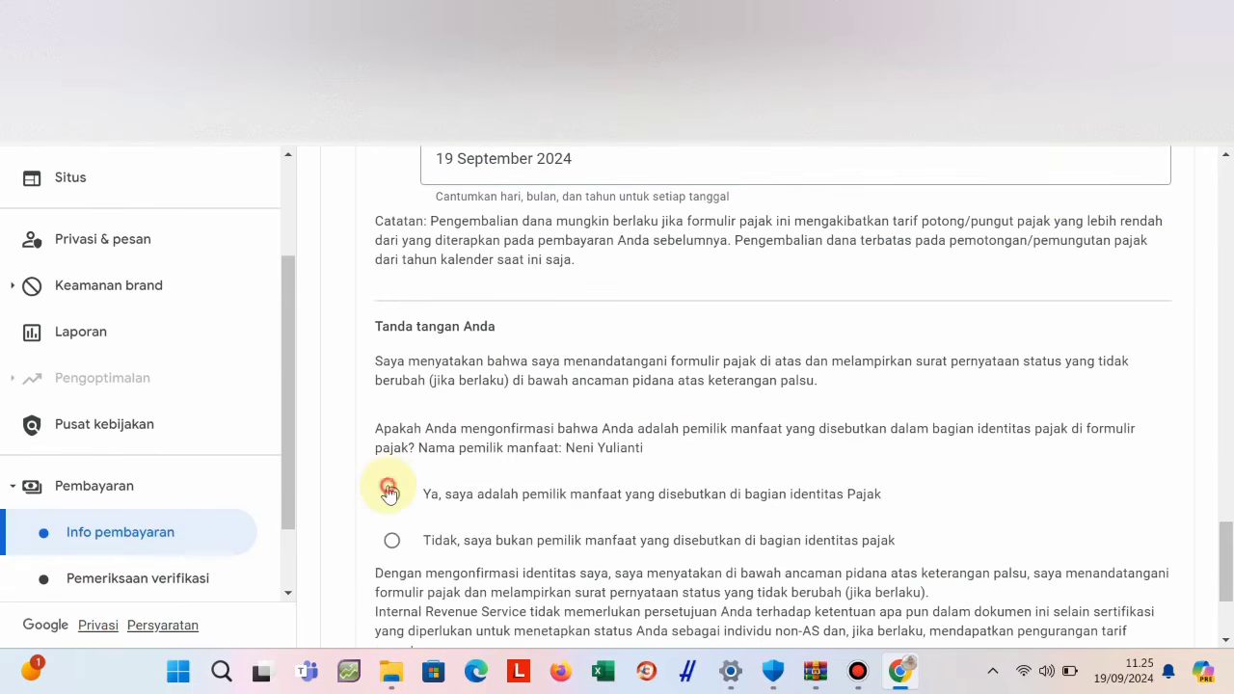
pyautogui.scroll(4, 524, 255)
pyautogui.scroll(4, 523, 254)
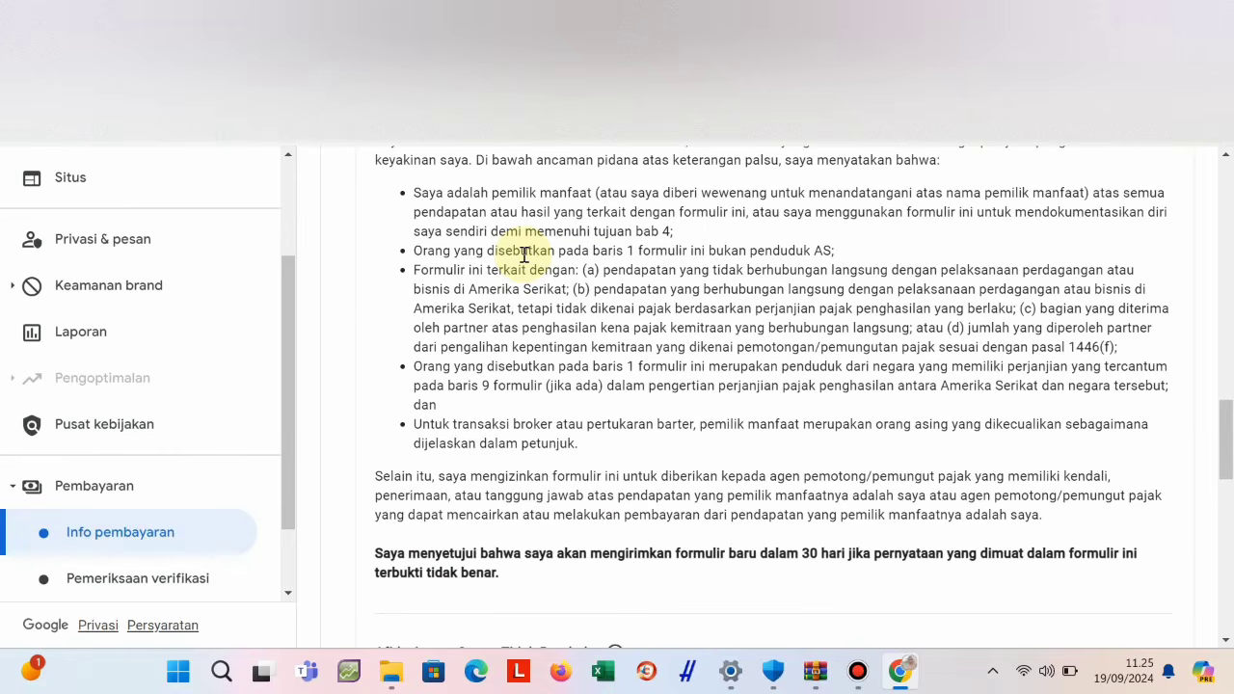
pyautogui.scroll(4, 524, 254)
pyautogui.scroll(-3, 523, 254)
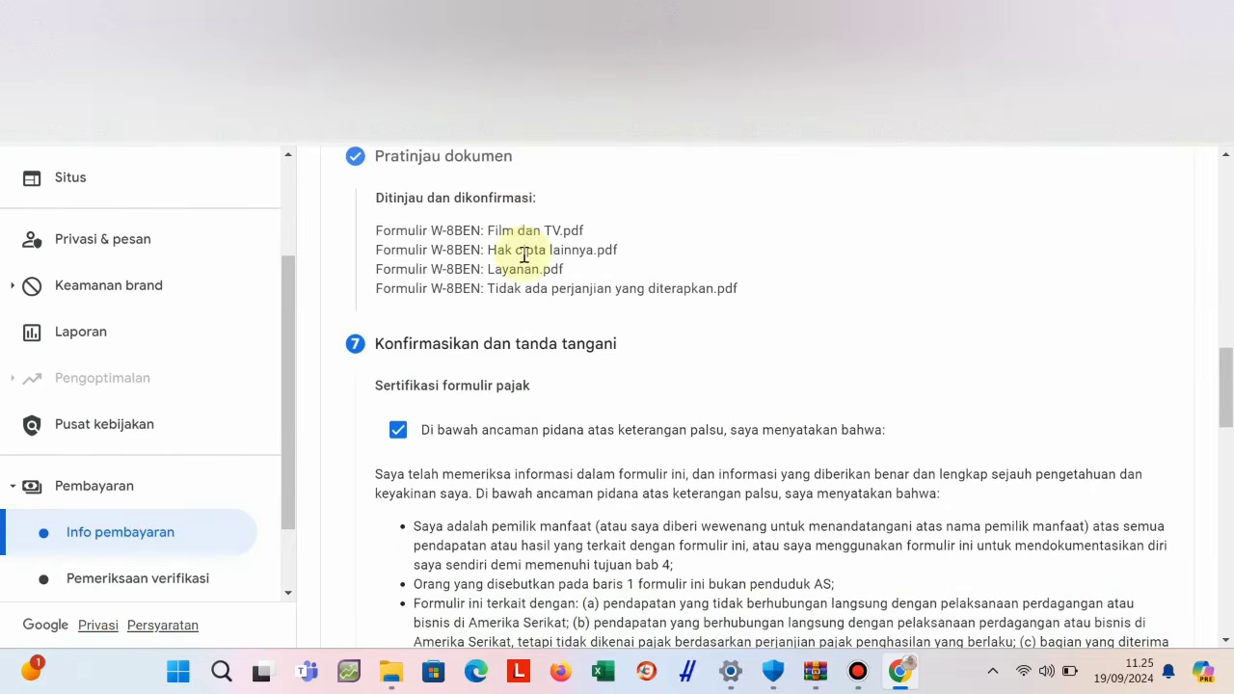
pyautogui.scroll(5, 523, 254)
pyautogui.scroll(-4, 524, 255)
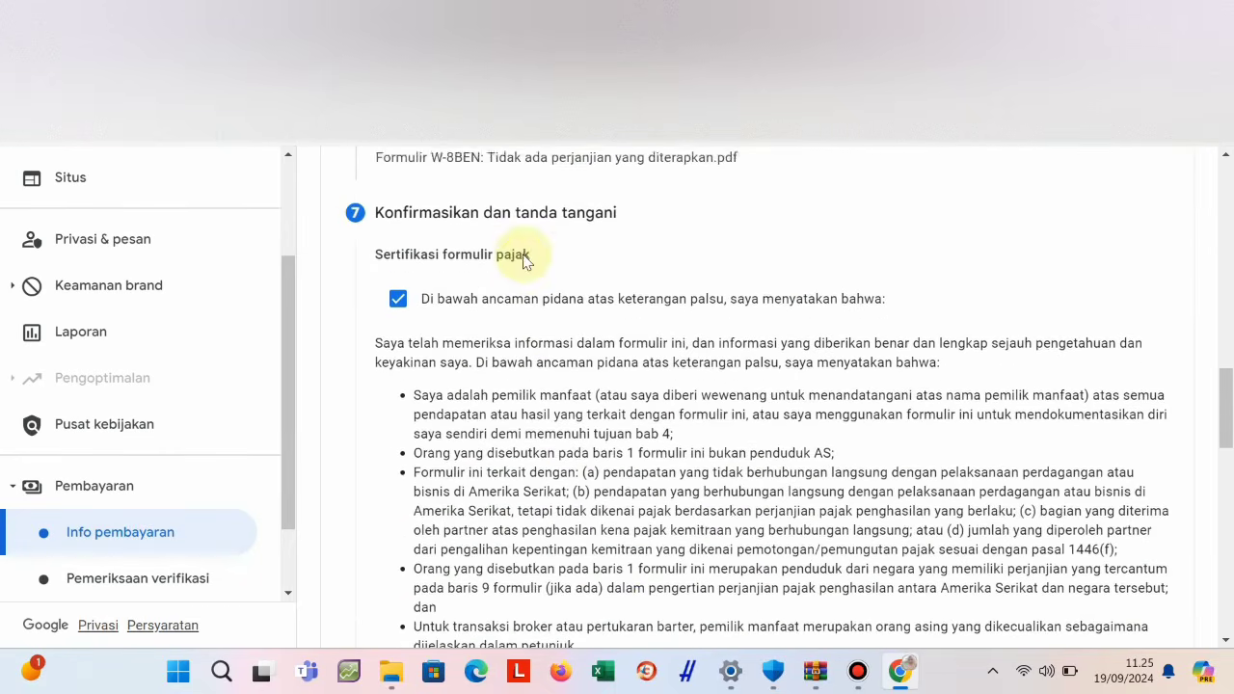
pyautogui.scroll(3, 524, 254)
pyautogui.scroll(-10, 523, 255)
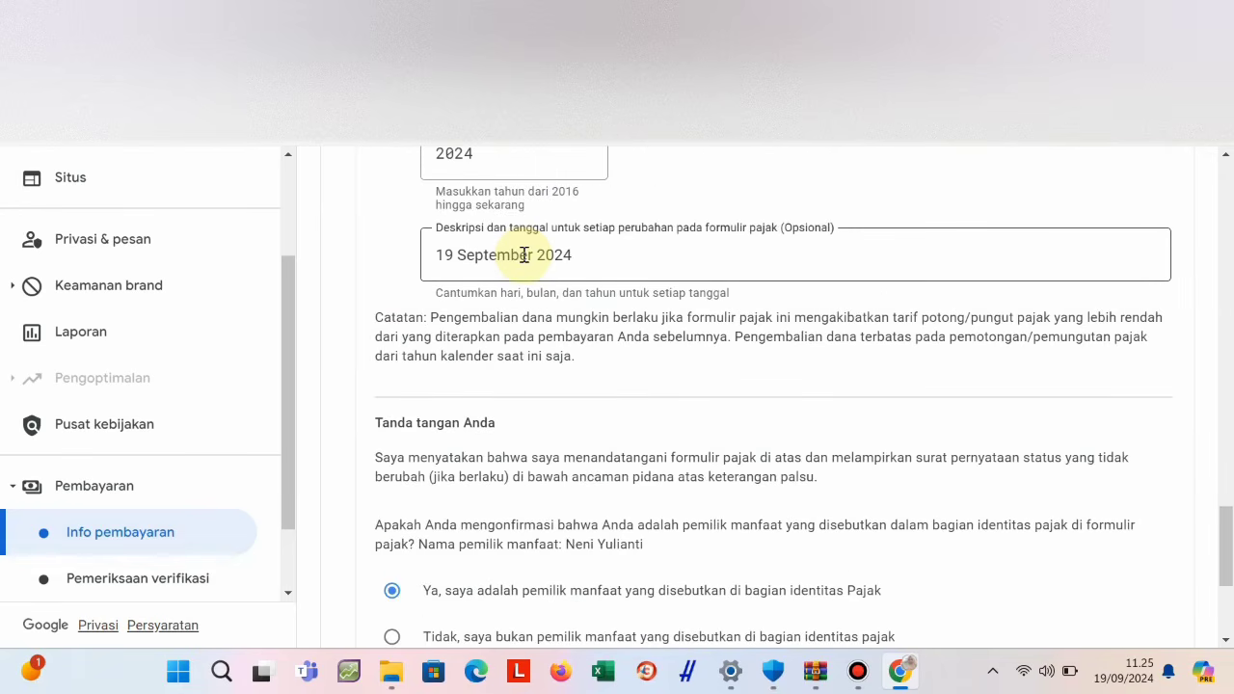
pyautogui.scroll(-3, 524, 254)
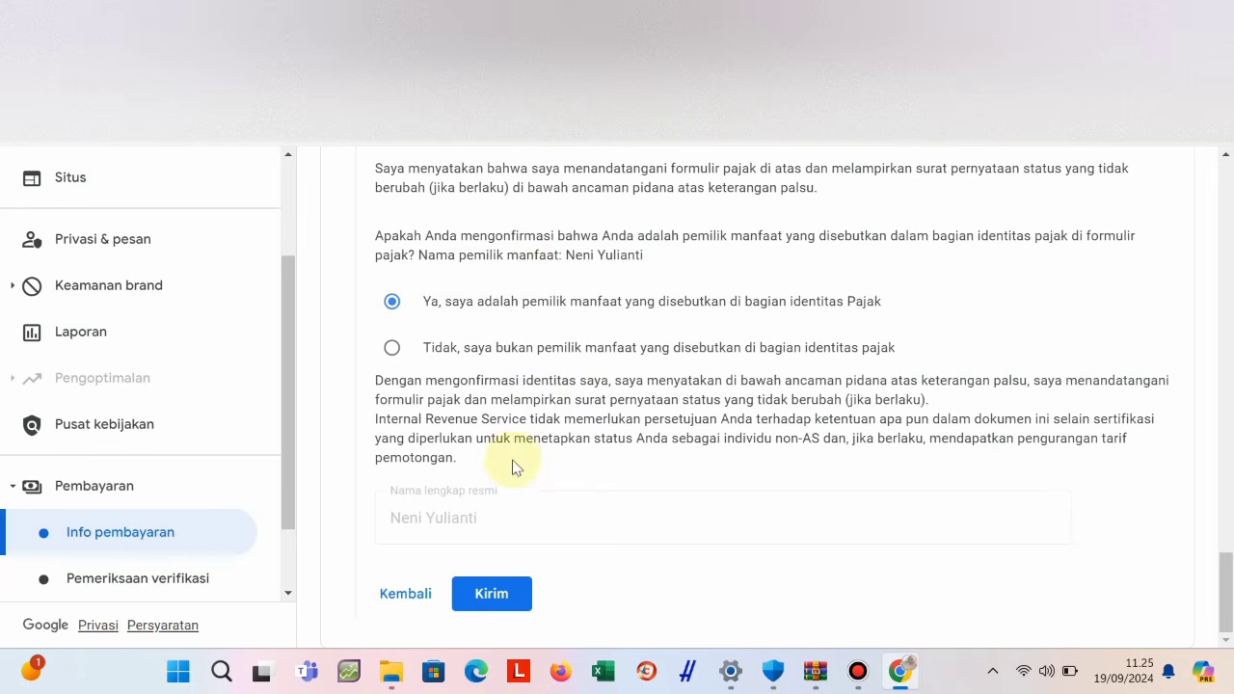
pyautogui.click(475, 592)
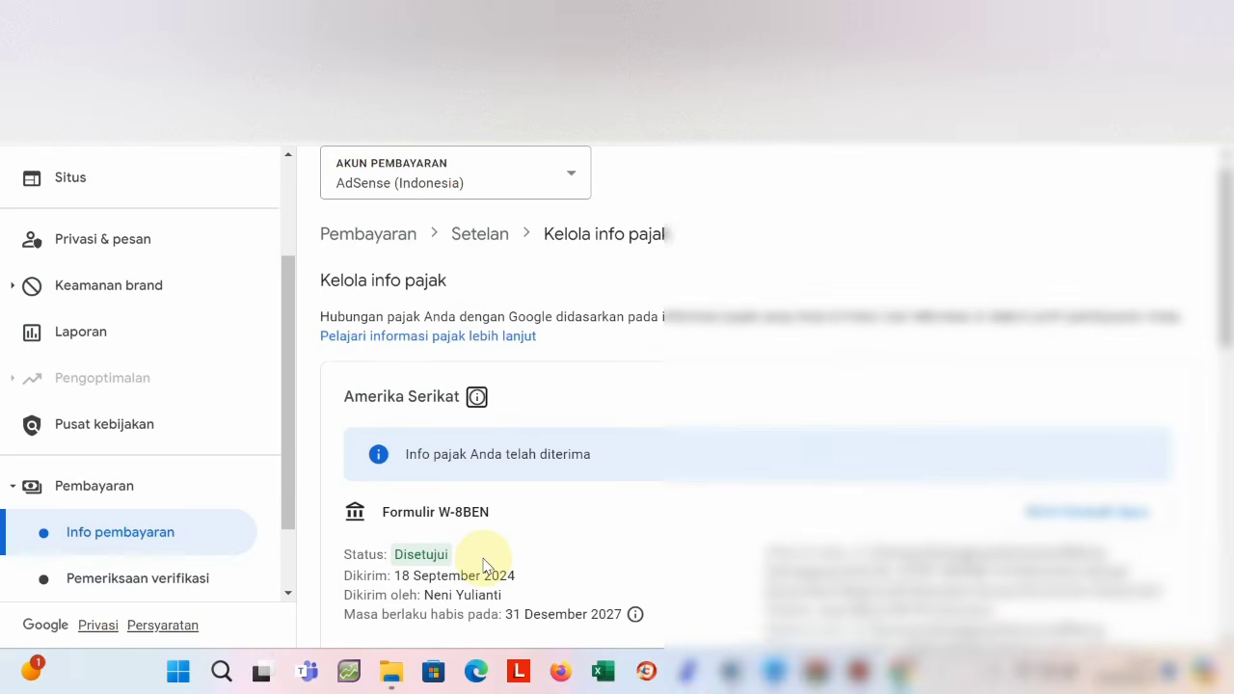
# Scroll the Kelola info pajak page to check the W-8BEN shows Disetujui, expiring 31 Desember 2027.
pyautogui.scroll(-4, 619, 514)
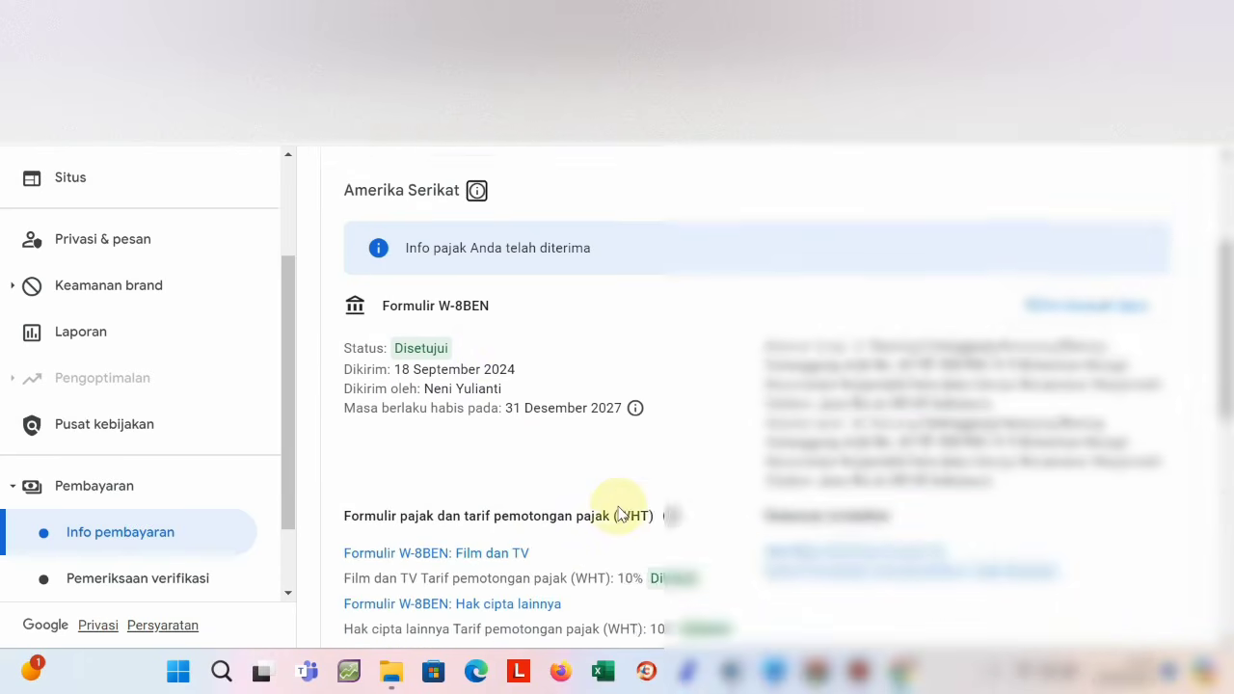
pyautogui.scroll(-2, 620, 514)
pyautogui.scroll(-3, 620, 514)
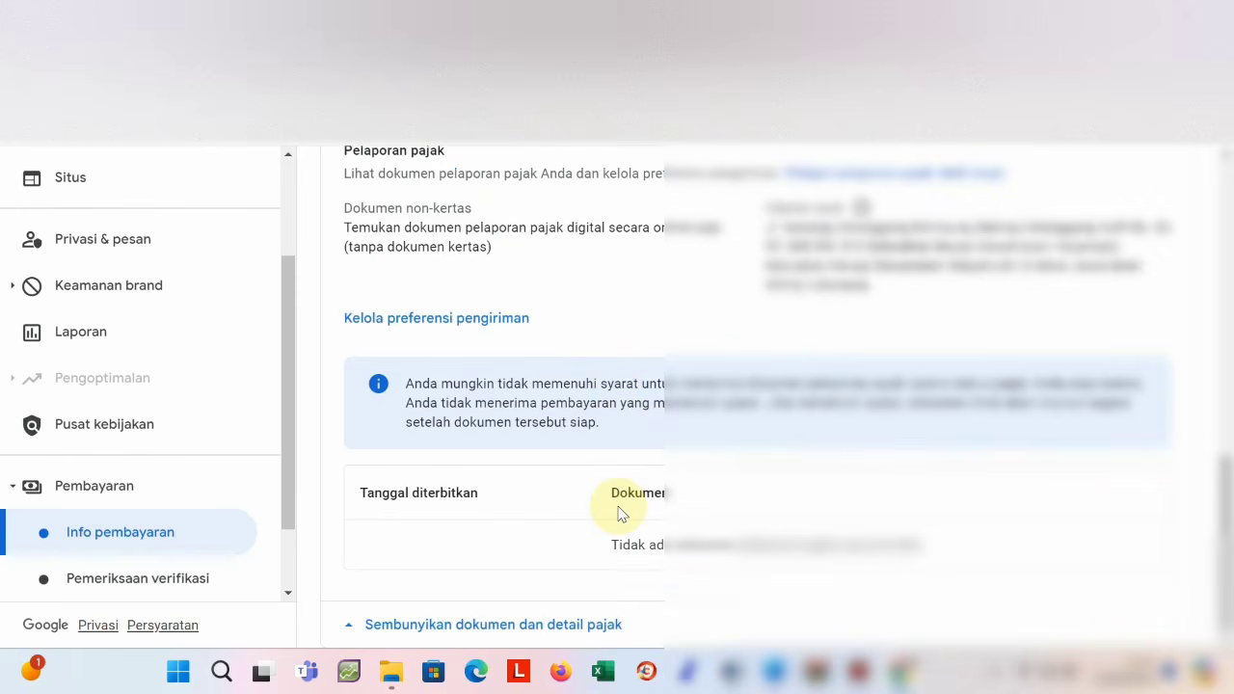
pyautogui.scroll(10, 620, 513)
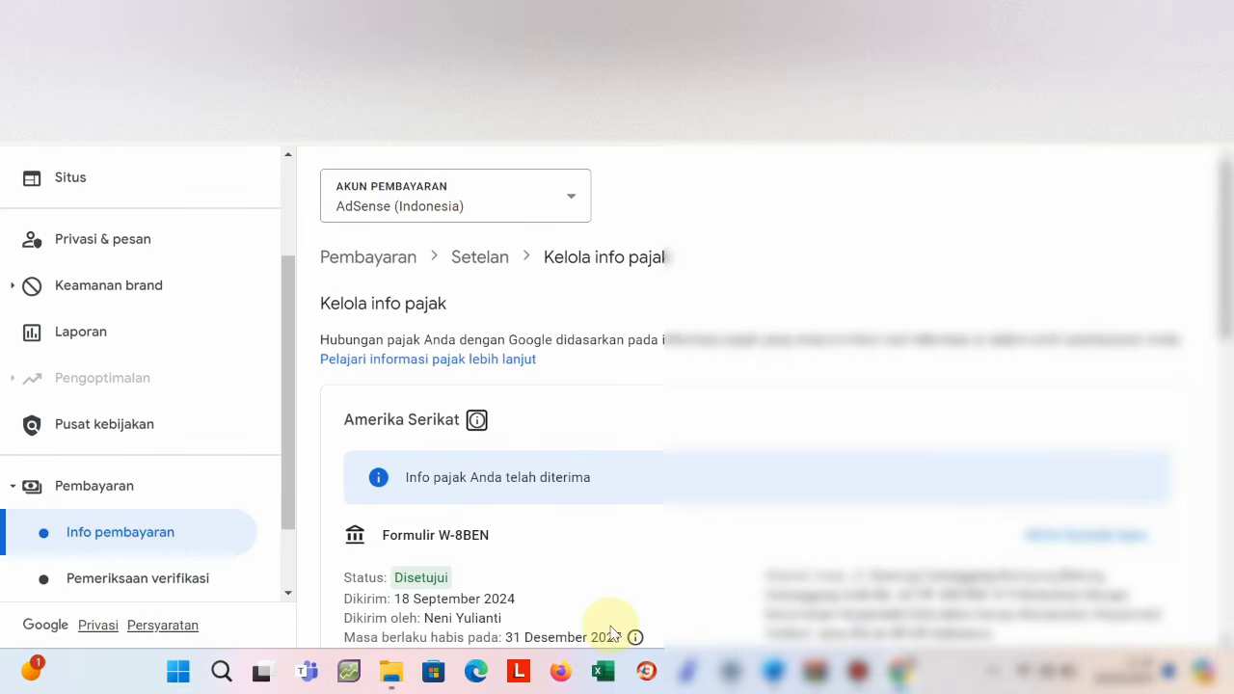
pyautogui.scroll(-1, 495, 589)
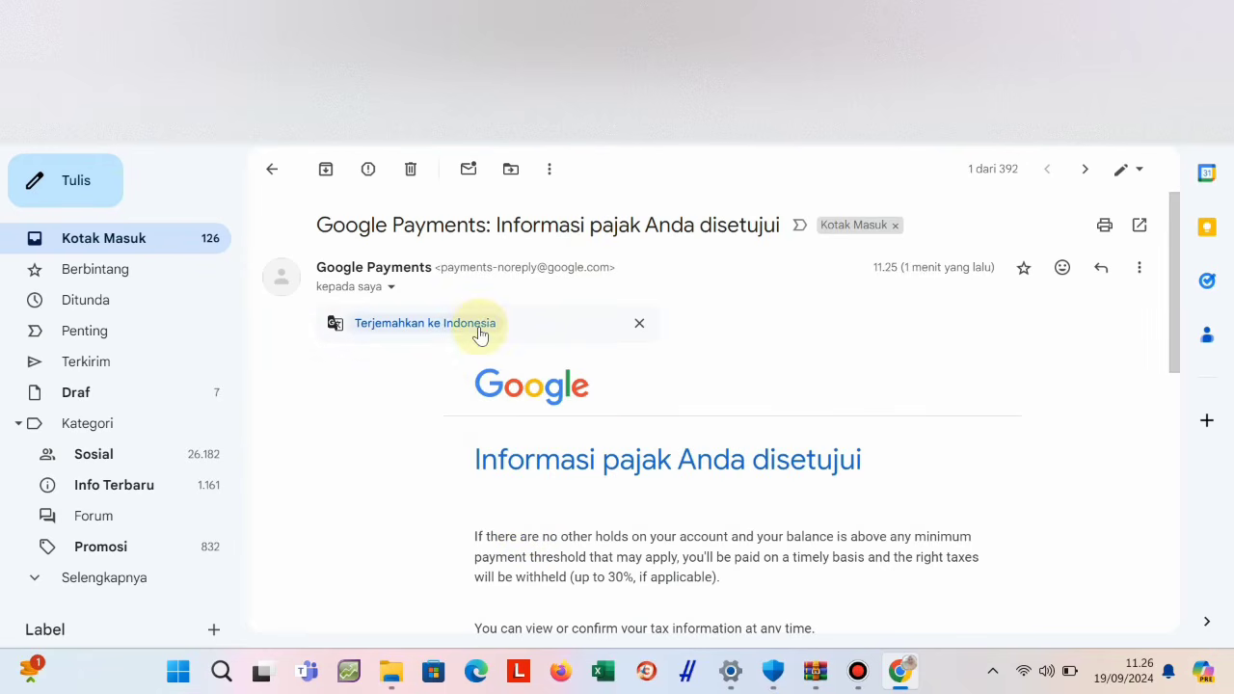
# Translate the 'Informasi pajak Anda disetujui' email into Indonesian and read through the message.
pyautogui.click(480, 333)
pyautogui.scroll(-1, 596, 495)
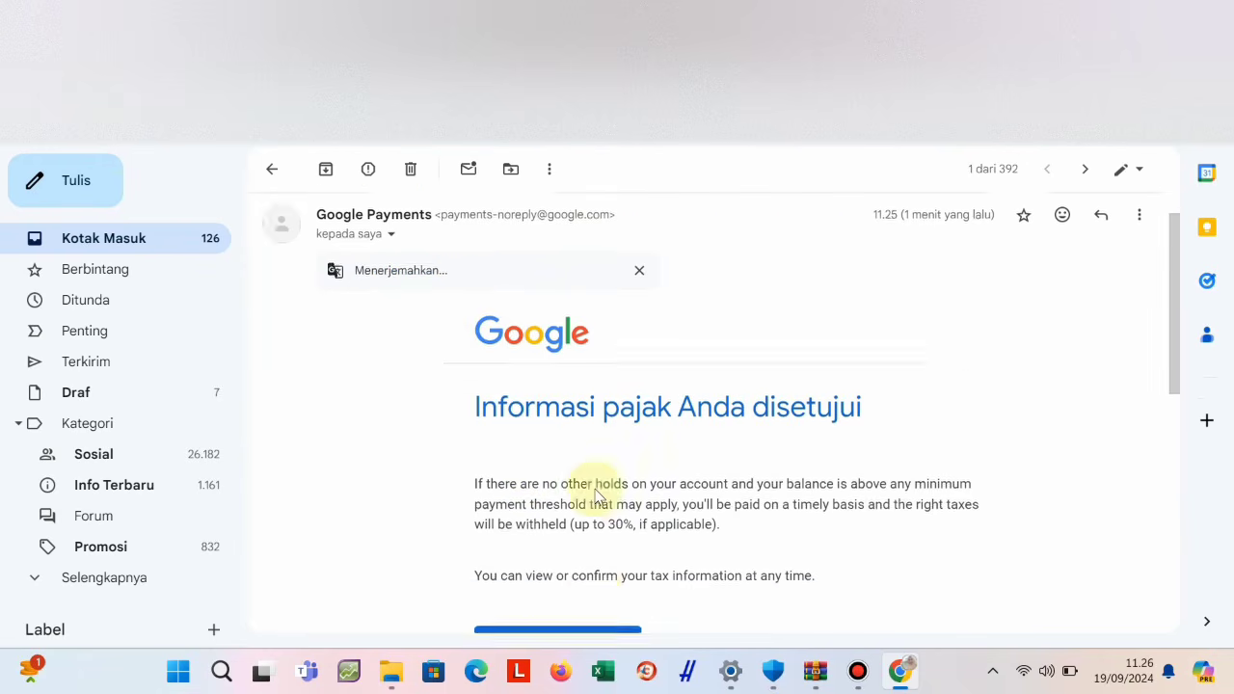
pyautogui.scroll(-2, 595, 495)
pyautogui.scroll(3, 596, 496)
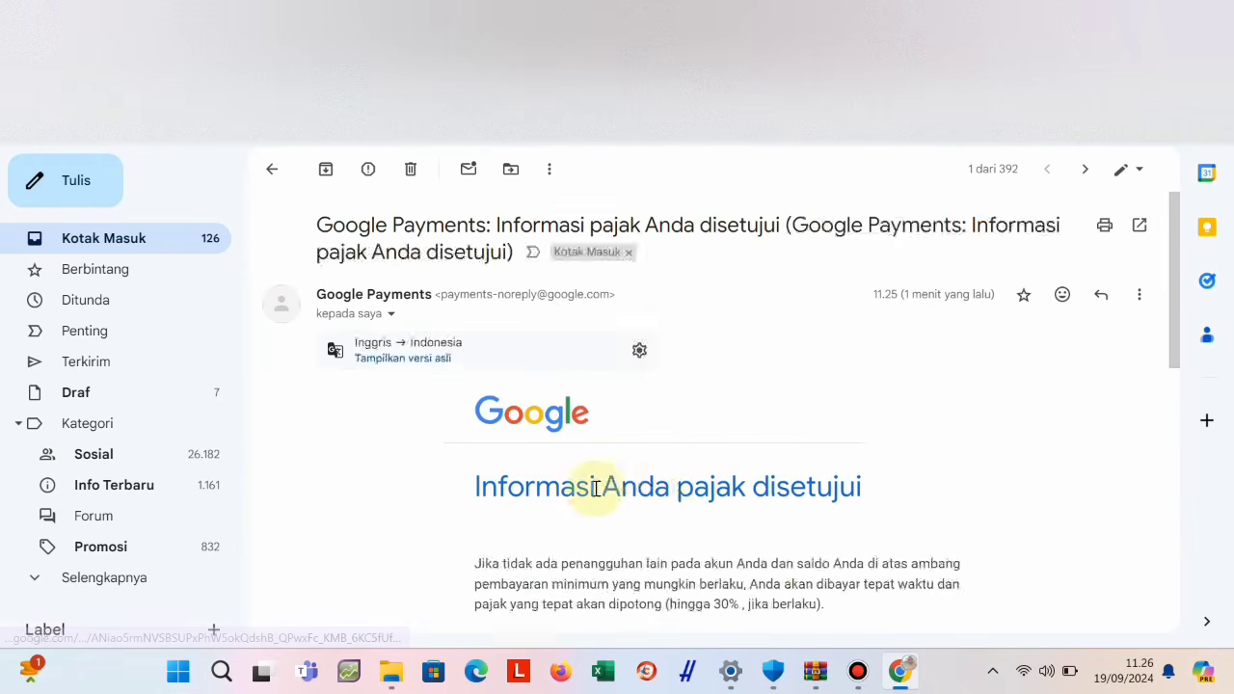
pyautogui.scroll(-2, 595, 491)
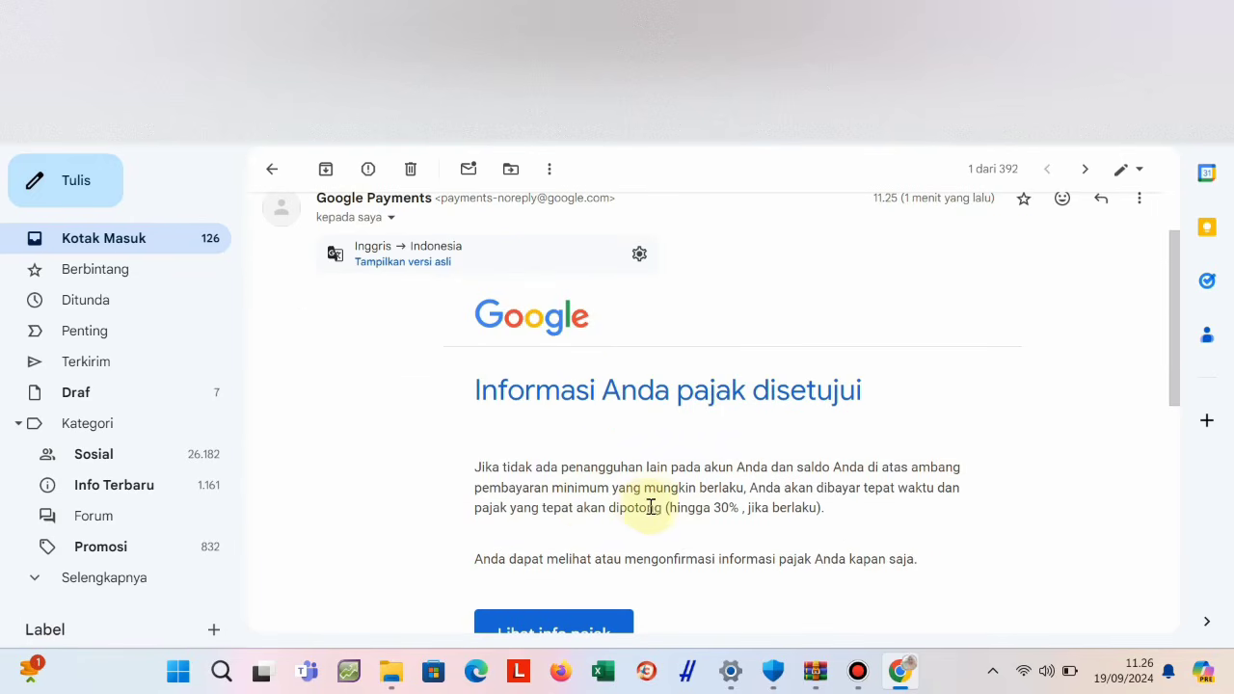
pyautogui.scroll(-1, 659, 507)
pyautogui.scroll(-1, 630, 543)
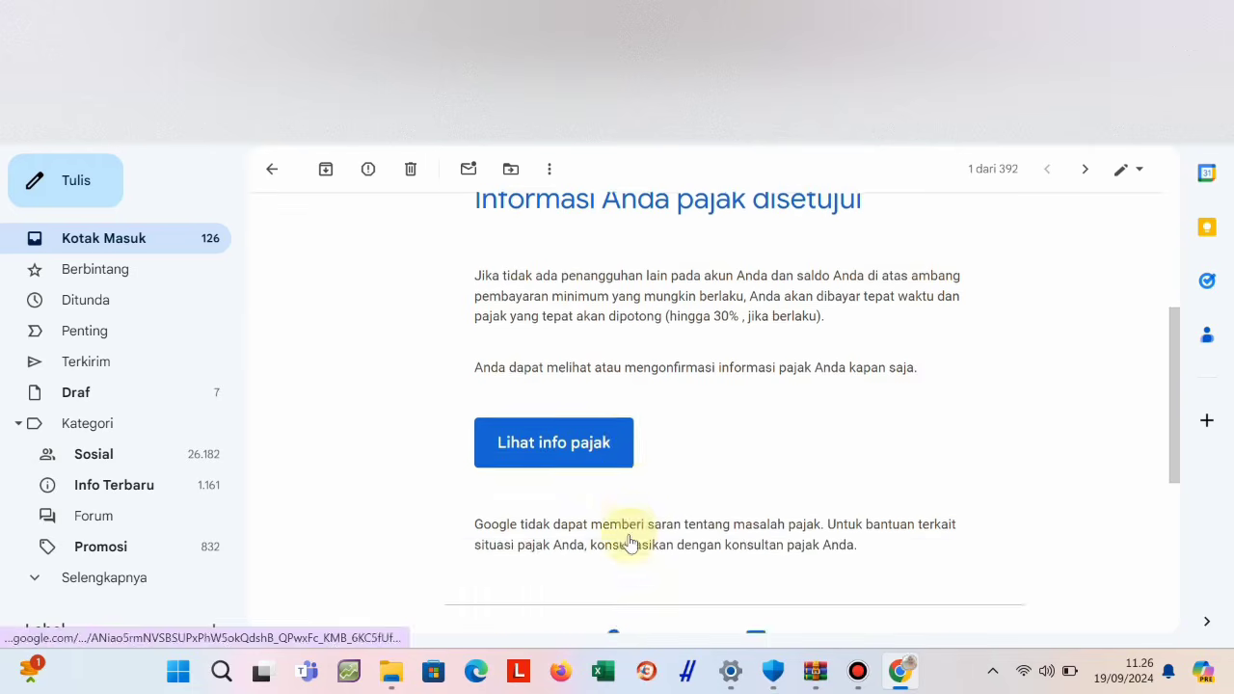
pyautogui.scroll(3, 611, 449)
pyautogui.scroll(-3, 587, 454)
pyautogui.scroll(1, 611, 469)
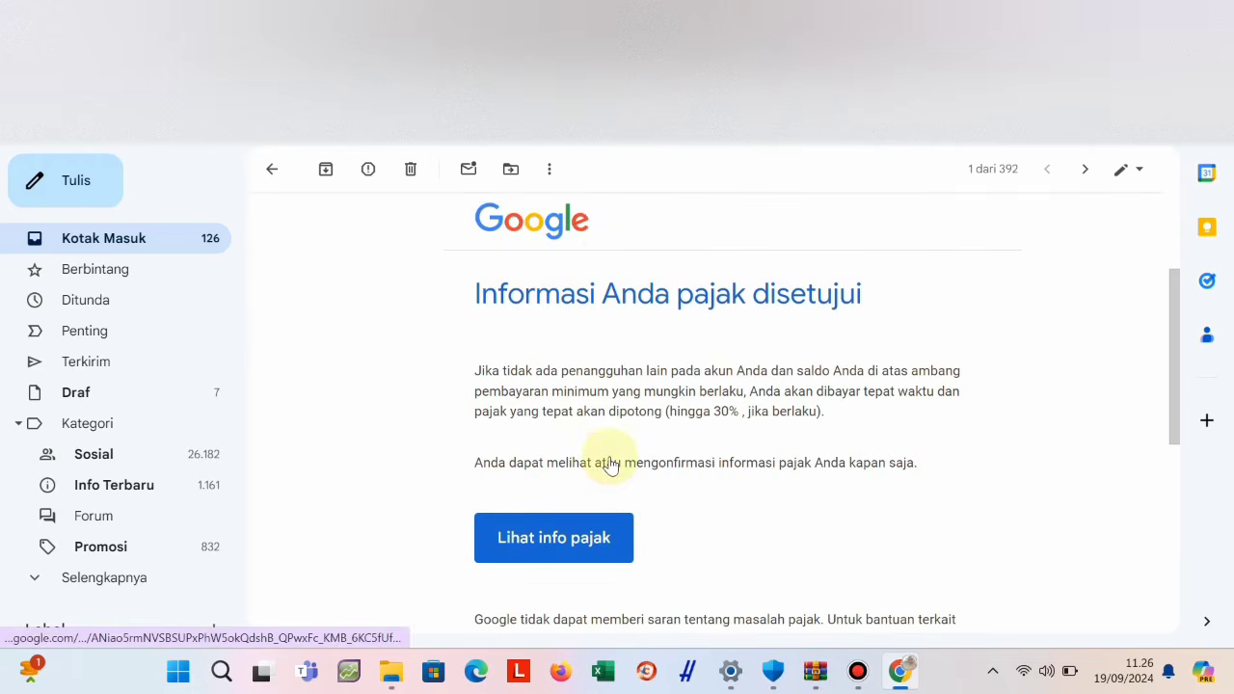